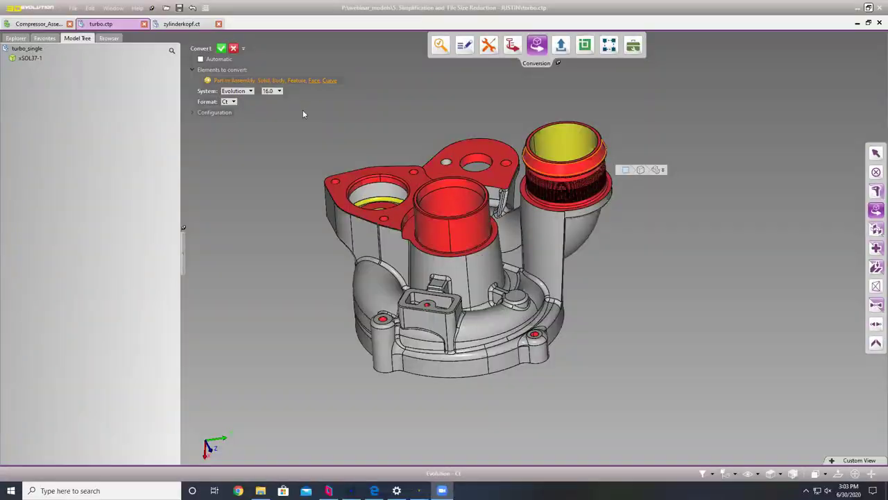
Switch to the zylinderkopf.ct model and inspect the cylinder head from several sides.
left_click(181, 24)
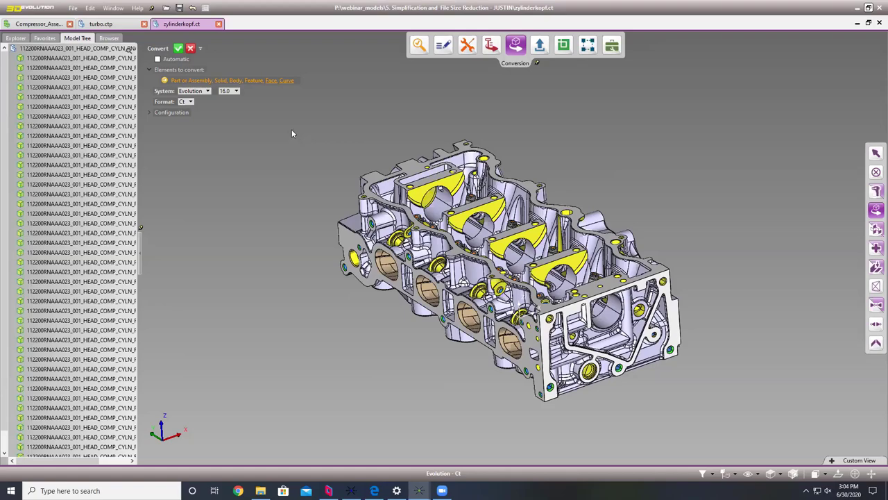
mouse_move(585, 164)
middle_mouse_down()
mouse_move(576, 155)
mouse_move(589, 135)
mouse_move(577, 143)
mouse_move(589, 162)
middle_mouse_up()
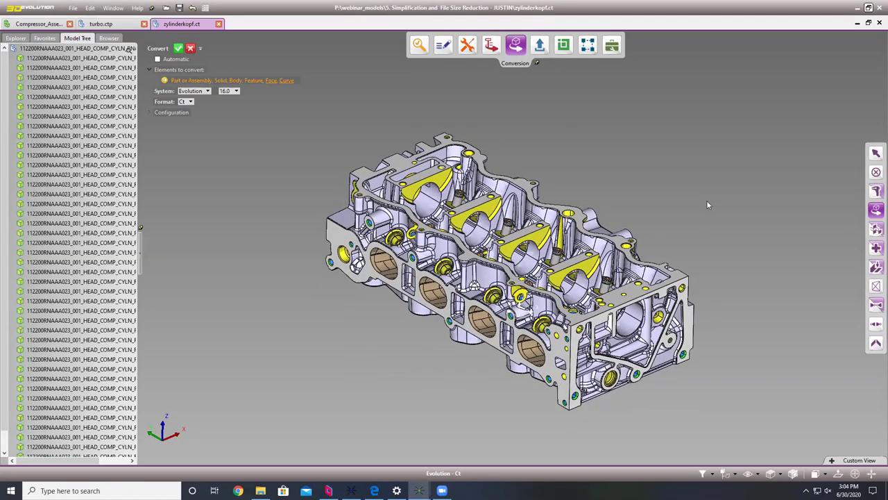
middle_click_drag(658, 213, 402, 277)
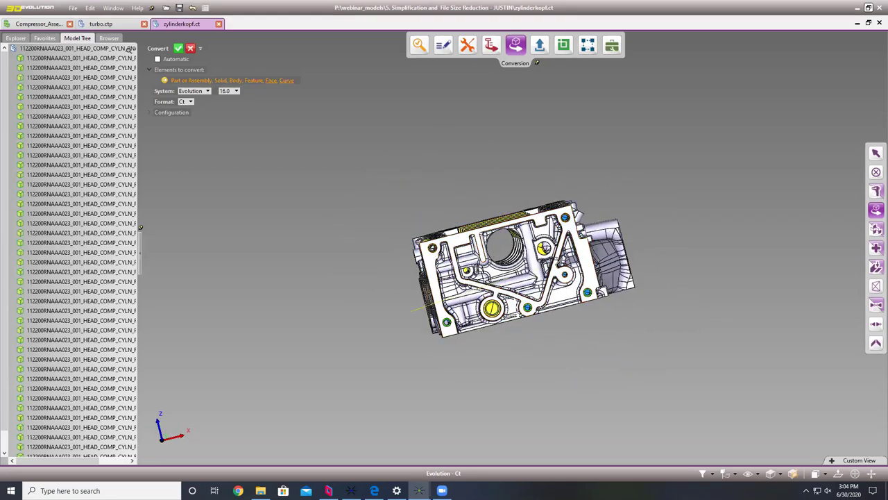
middle_click_drag(650, 250, 581, 264)
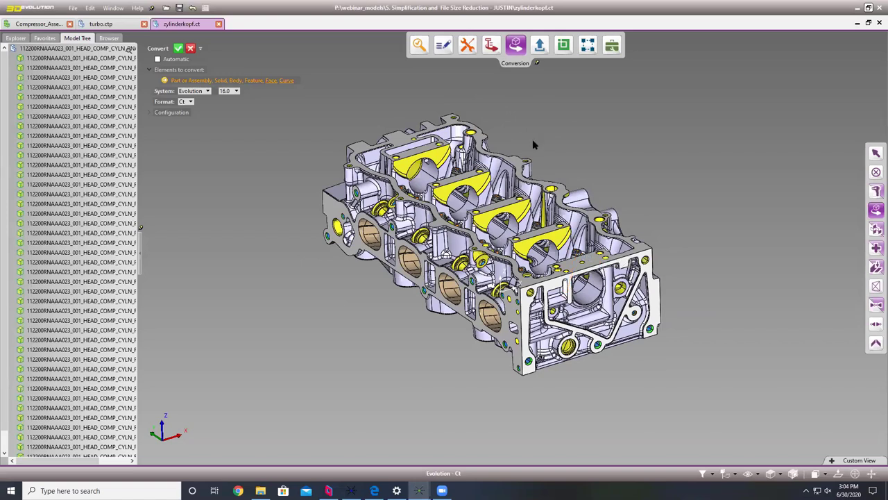
Open the Simplifier tools and review the selection filters, the Delete object options and the Check function.
left_click(540, 45)
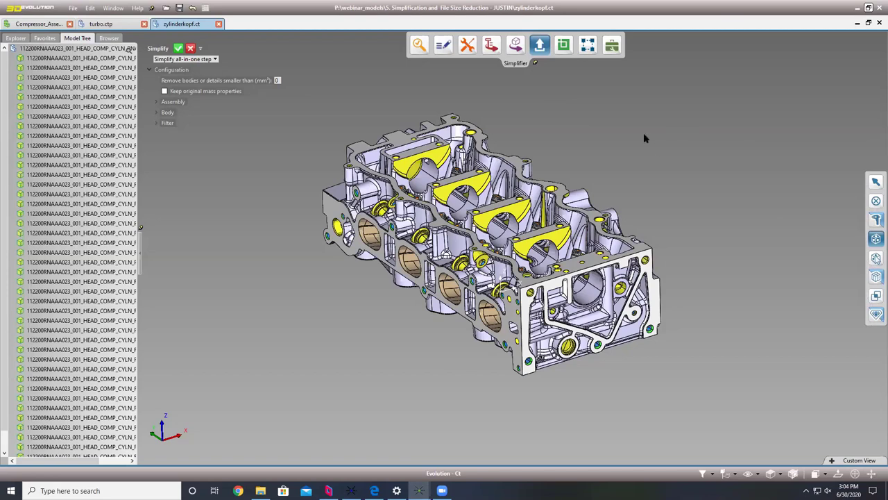
left_click(876, 184)
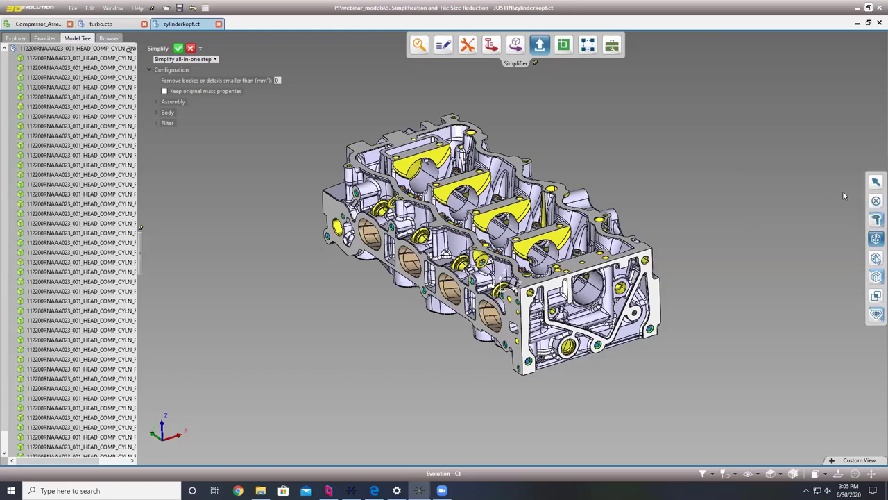
right_click(763, 185)
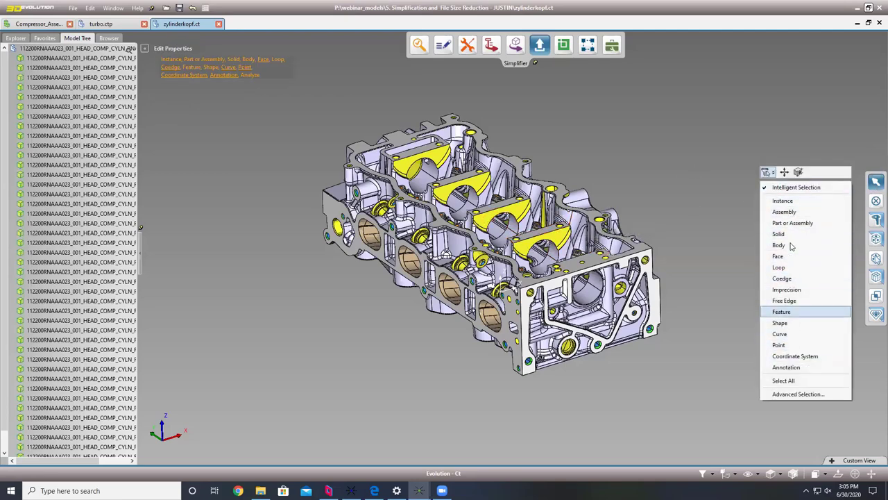
left_click(713, 203)
left_click(876, 200)
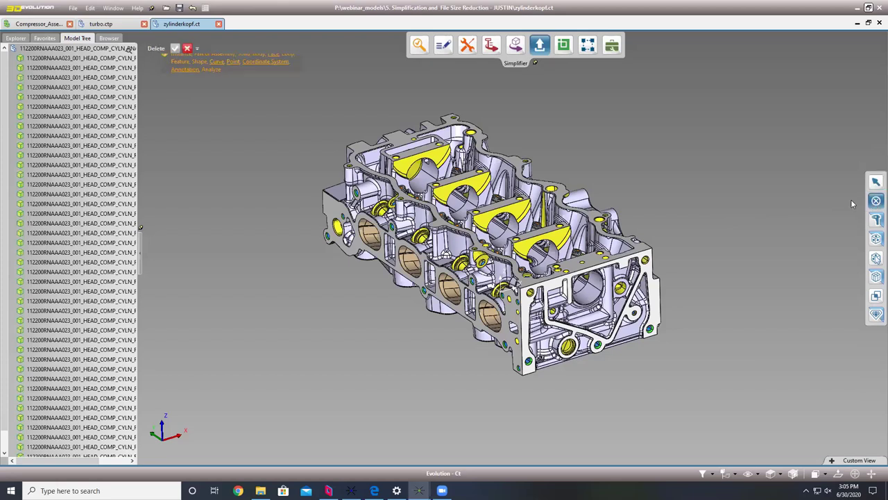
left_click(249, 60)
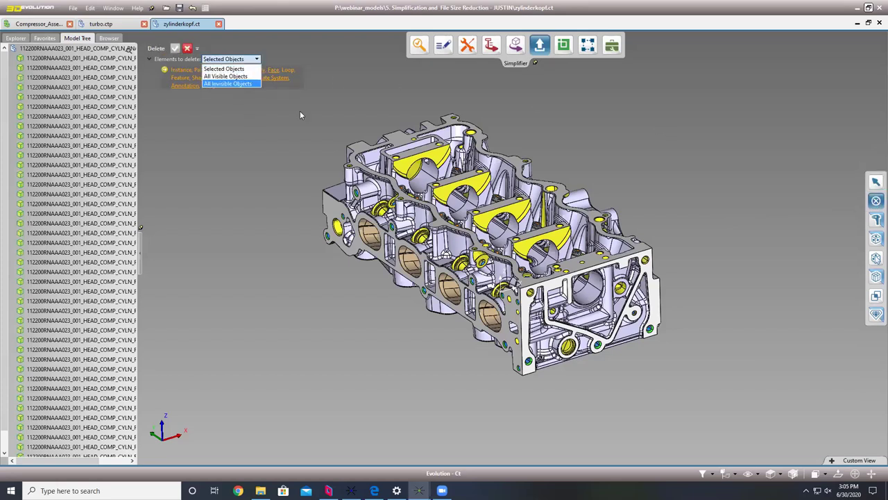
left_click(876, 220)
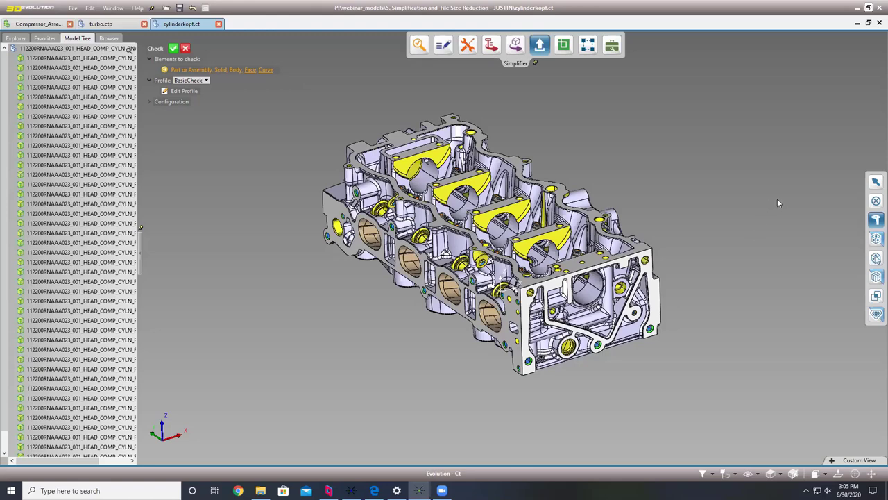
Start Simplify, expand its Assembly, Body and Filter settings, and choose the Simplify all-in-one step mode.
left_click(876, 238)
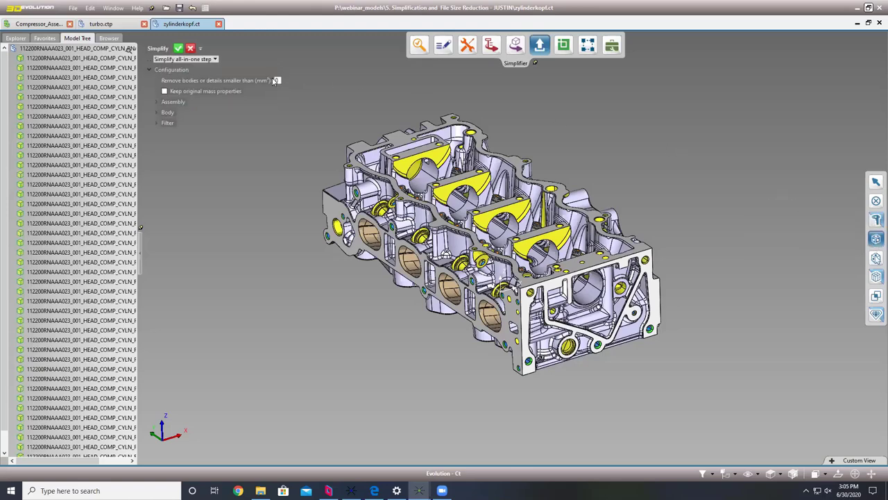
left_click(158, 122)
left_click(158, 112)
left_click(157, 102)
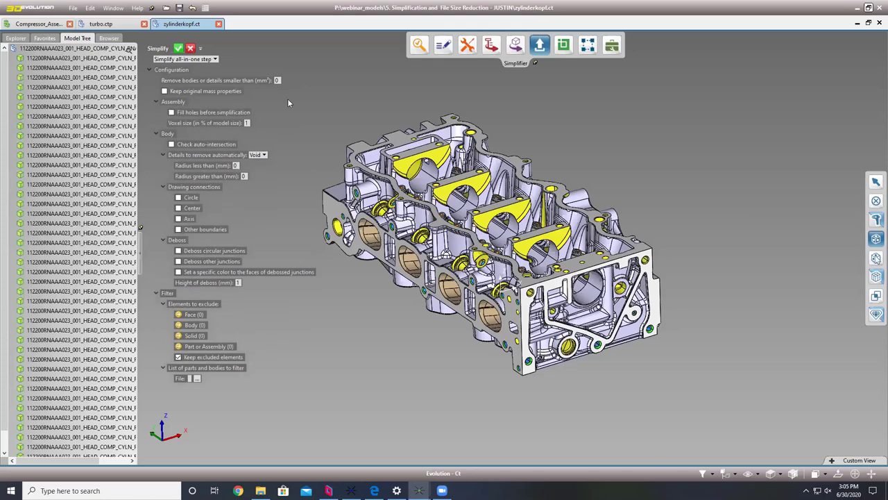
left_click(203, 60)
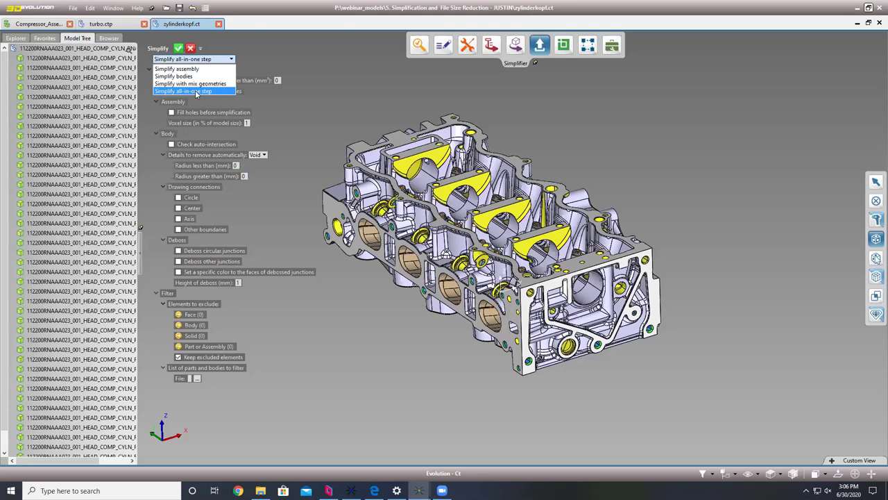
left_click(197, 92)
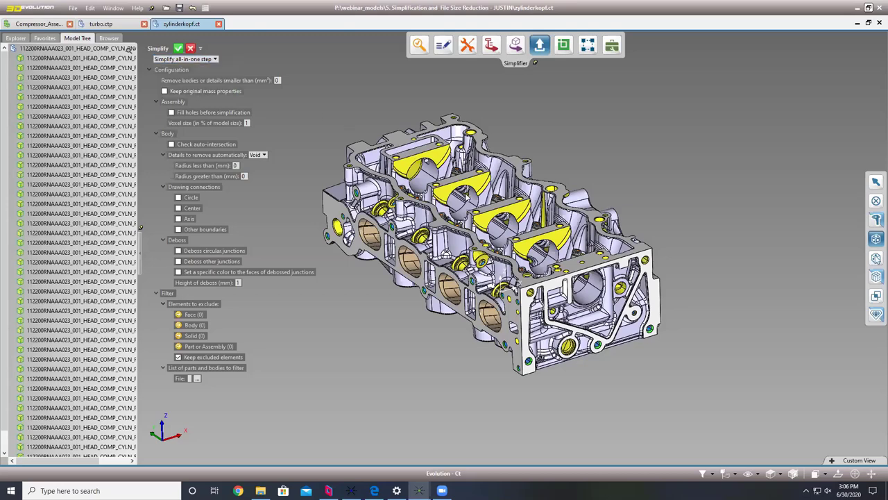
Activate face selection for the elements to exclude and run the all-in-one simplification on the cylinder head.
middle_click_drag(462, 194, 518, 203)
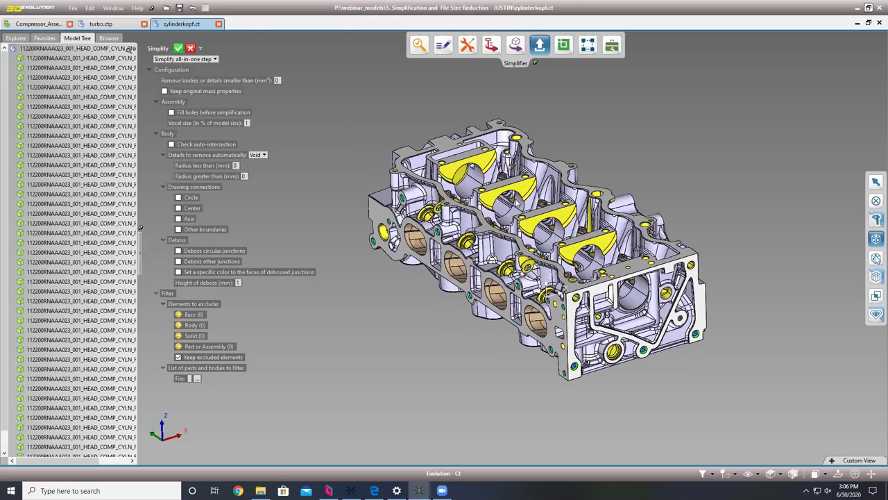
mouse_move(563, 233)
middle_mouse_down()
mouse_move(506, 237)
mouse_move(552, 222)
middle_mouse_up()
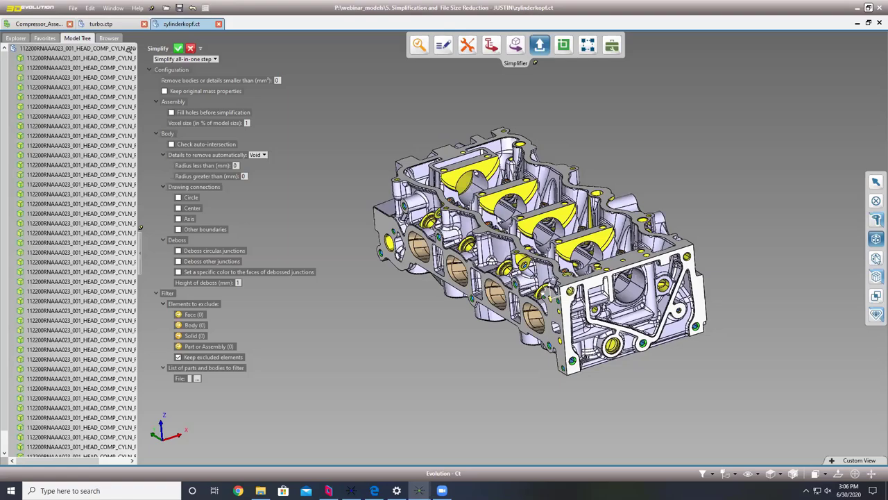
middle_click_drag(462, 220, 531, 277)
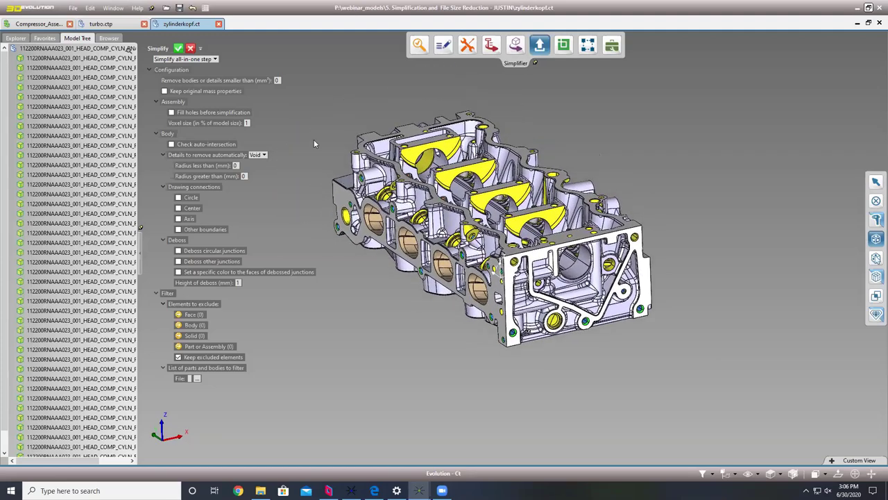
middle_click_drag(420, 208, 458, 219)
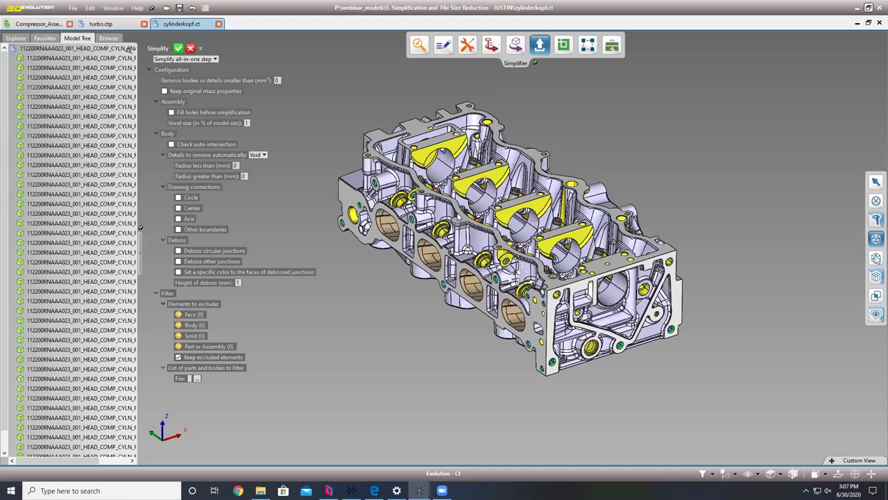
left_click(197, 315)
scroll(517, 221, "up", 2)
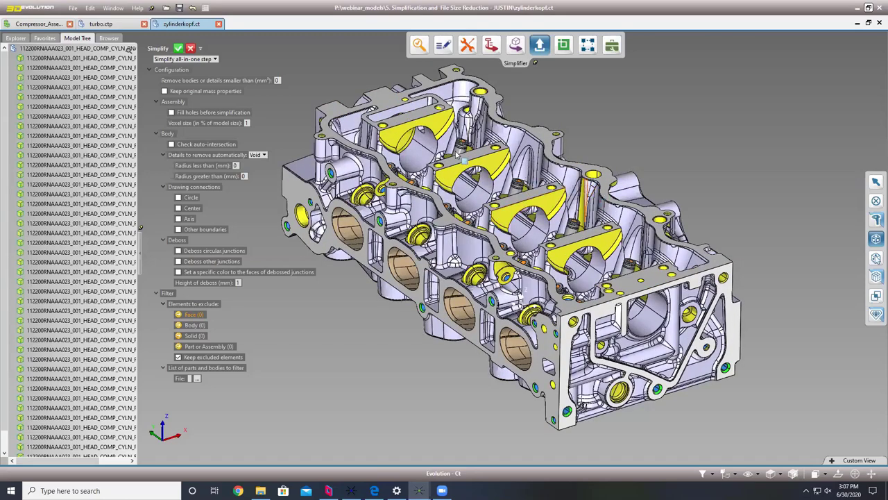
left_click(179, 49)
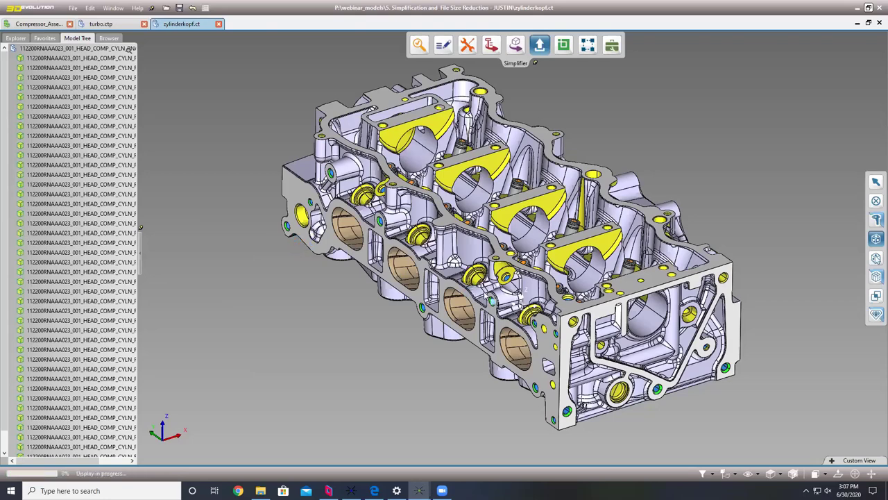
Examine the inside of the simplified cylinder head by moving a section plane through it.
mouse_move(559, 303)
middle_mouse_down()
mouse_move(497, 282)
mouse_move(537, 298)
mouse_move(554, 291)
middle_mouse_up()
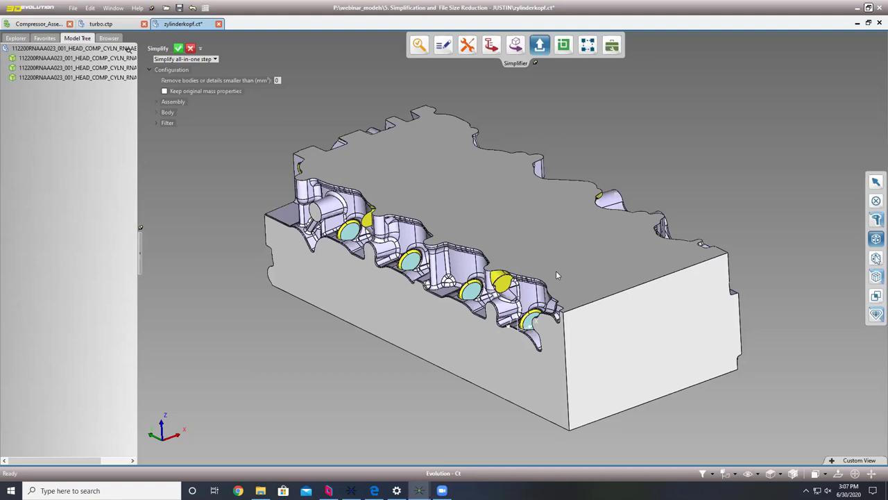
middle_click_drag(565, 266, 583, 299)
middle_click_drag(583, 349, 618, 310)
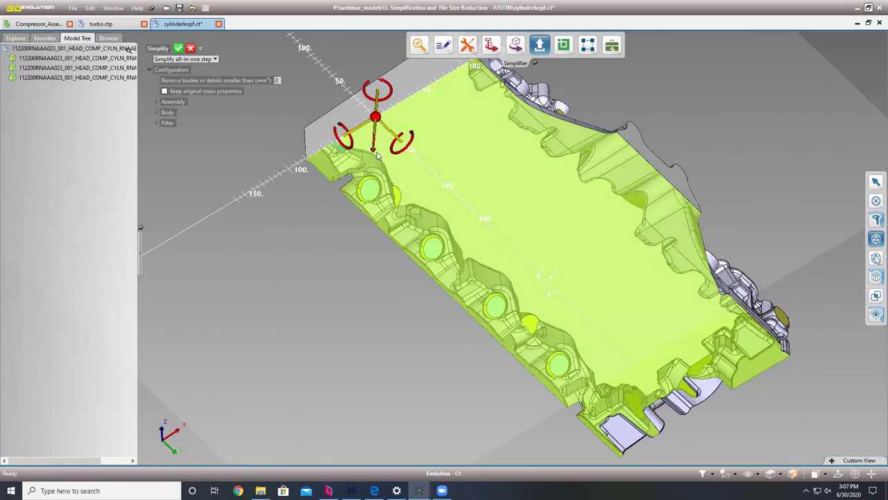
left_click_drag(374, 154, 464, 181)
middle_click_drag(465, 180, 434, 217)
scroll(546, 259, "down", 3)
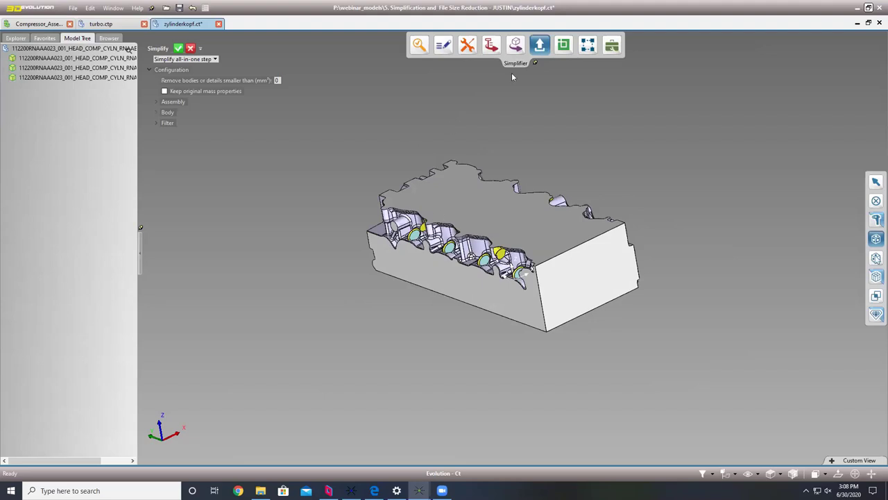
Open the Conversion tools and browse the target systems available for exporting the simplified model.
left_click(515, 45)
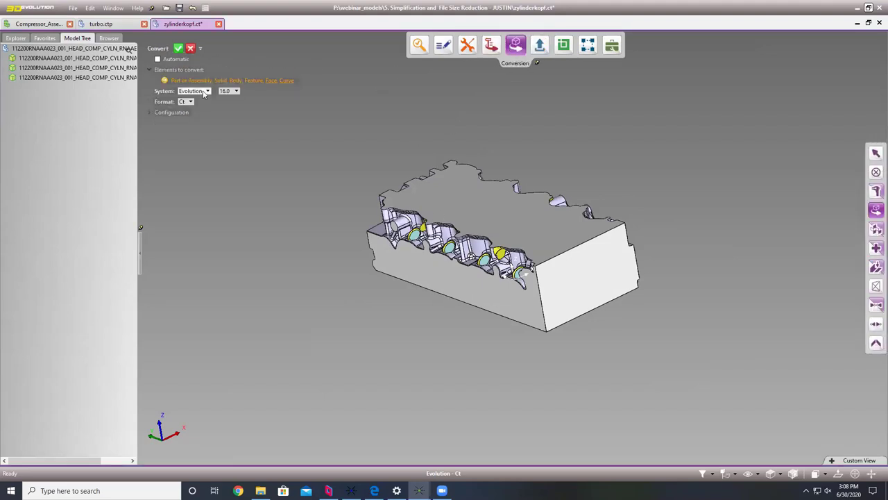
left_click(206, 93)
scroll(209, 130, "down", 3)
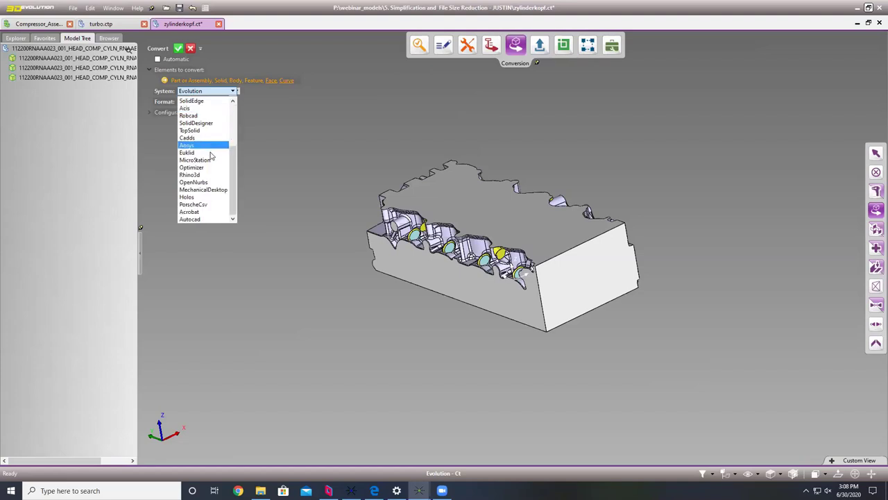
scroll(206, 217, "up", 3)
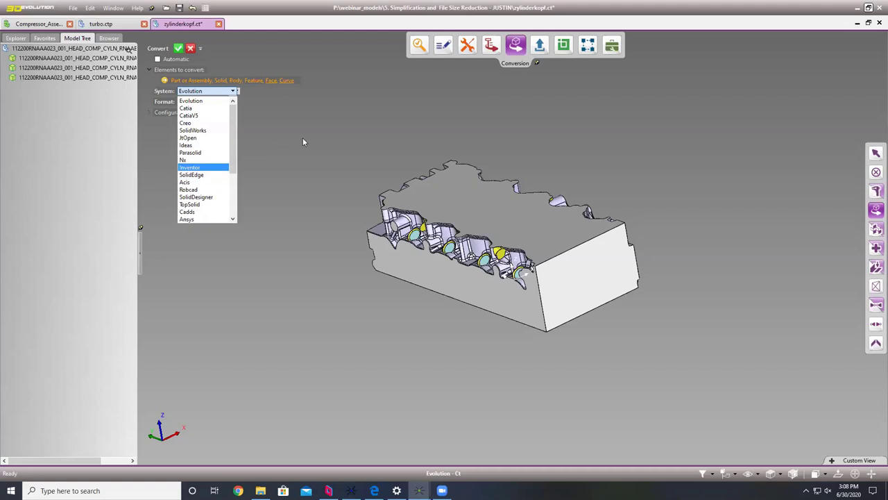
left_click(272, 221)
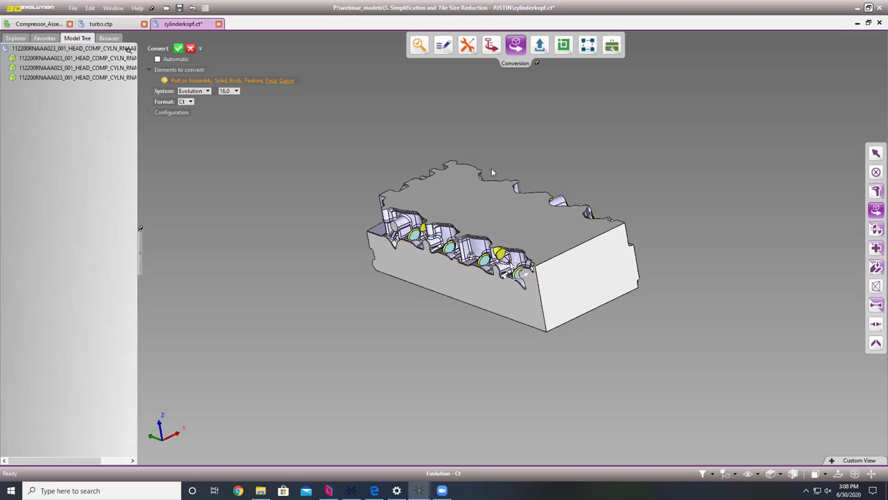
Compare briefly with turbo.ctp and examine the simplified cylinder head's outer faces and internal wireframe up close.
scroll(498, 192, "up", 3)
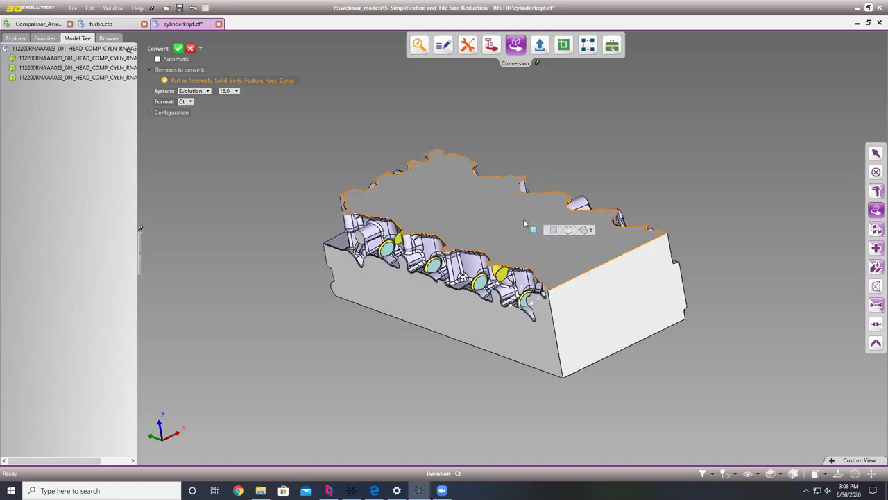
mouse_move(531, 238)
middle_mouse_down()
mouse_move(559, 163)
mouse_move(583, 151)
middle_mouse_up()
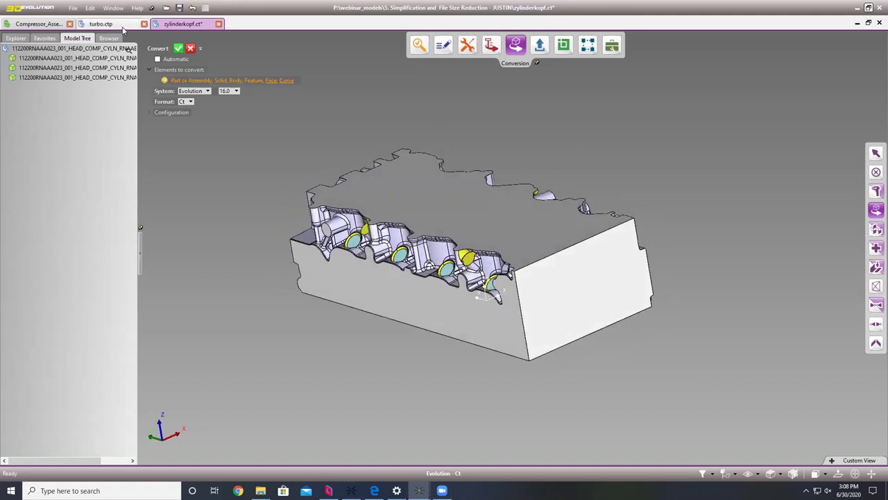
left_click(100, 24)
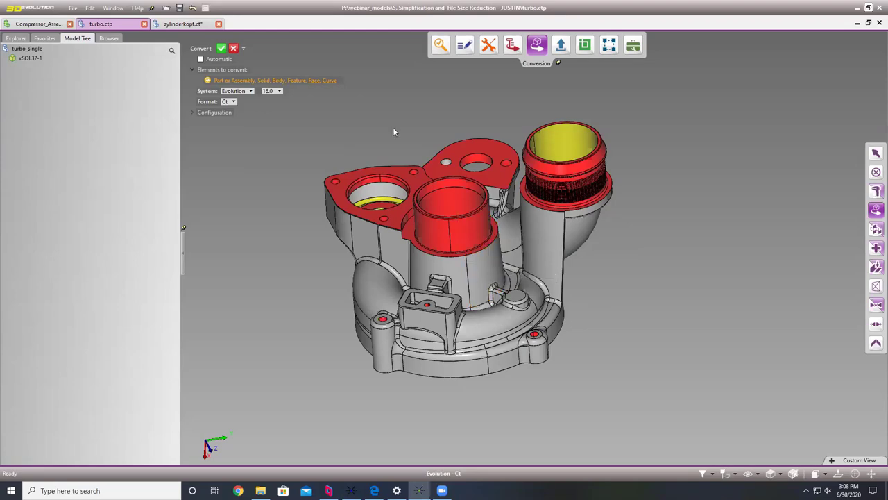
left_click(186, 23)
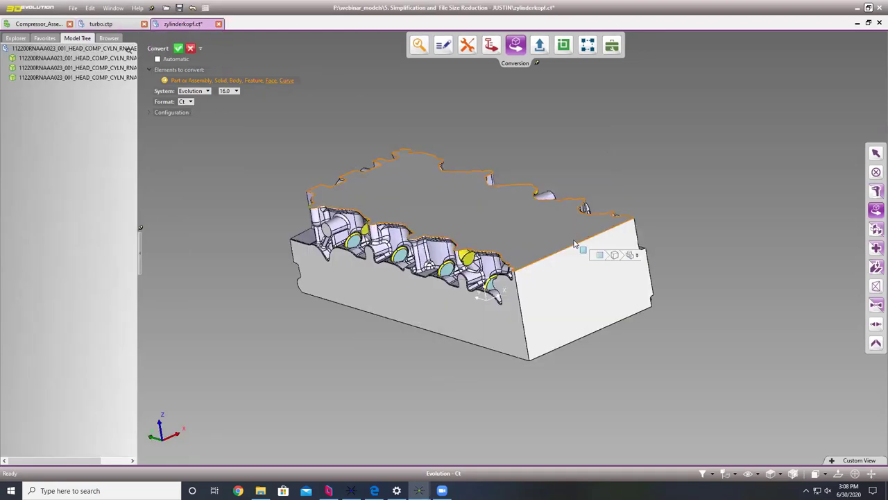
scroll(510, 267, "up", 8)
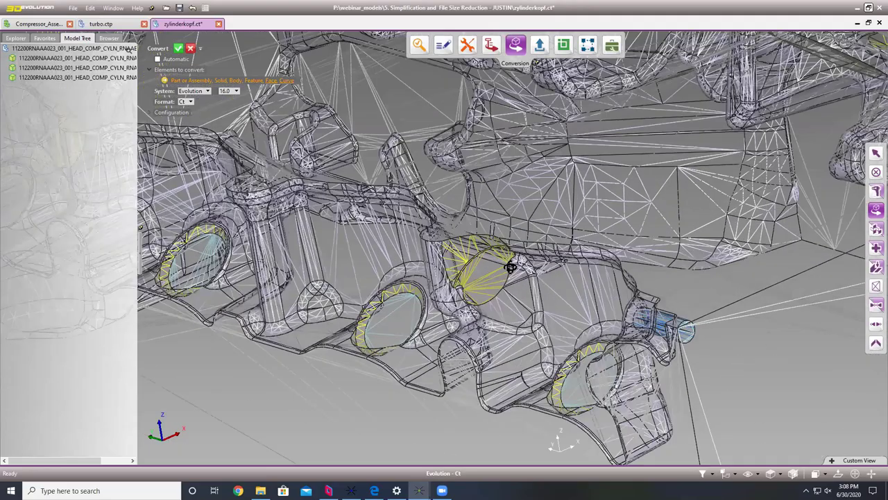
mouse_move(510, 267)
middle_mouse_down()
mouse_move(482, 273)
mouse_move(481, 291)
middle_mouse_up()
scroll(472, 273, "down", 2)
scroll(482, 274, "down", 3)
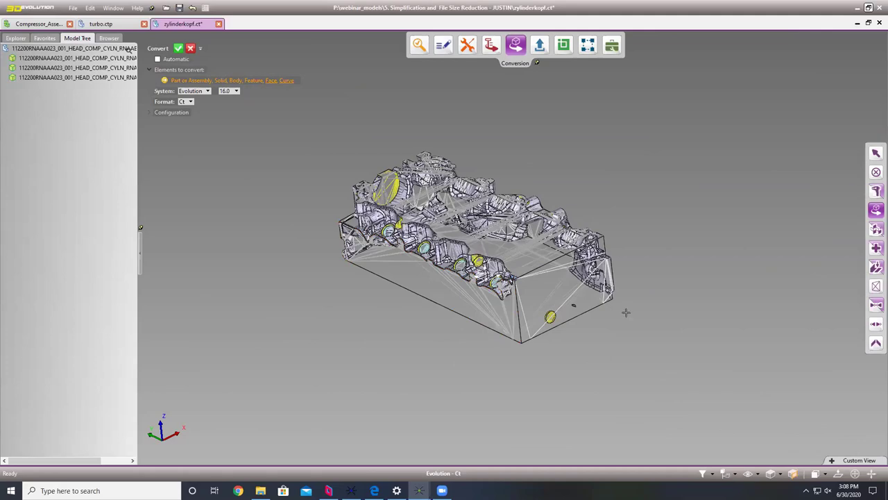
Switch to the turbo.ctp model and examine the turbo housing from different angles.
left_click(132, 23)
mouse_move(465, 232)
middle_mouse_down()
mouse_move(455, 239)
mouse_move(466, 246)
middle_mouse_up()
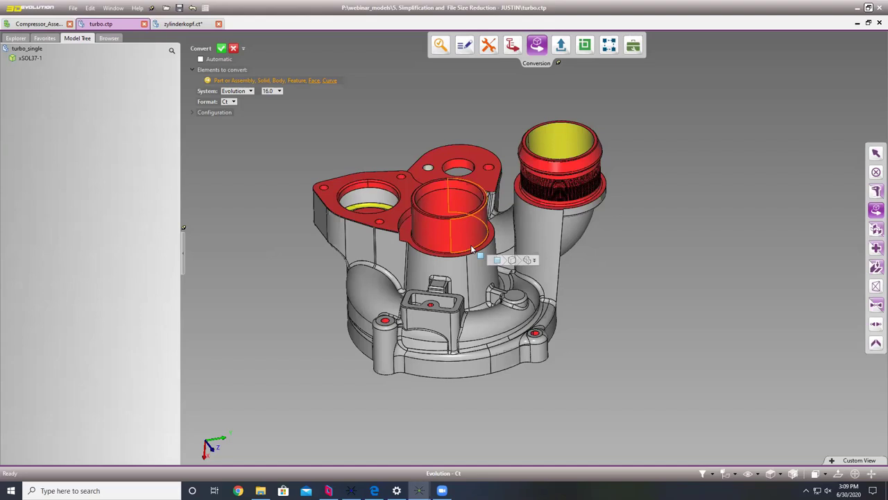
mouse_move(632, 275)
middle_mouse_down()
mouse_move(682, 282)
mouse_move(604, 252)
mouse_move(603, 264)
mouse_move(663, 274)
mouse_move(638, 244)
mouse_move(633, 275)
middle_mouse_up()
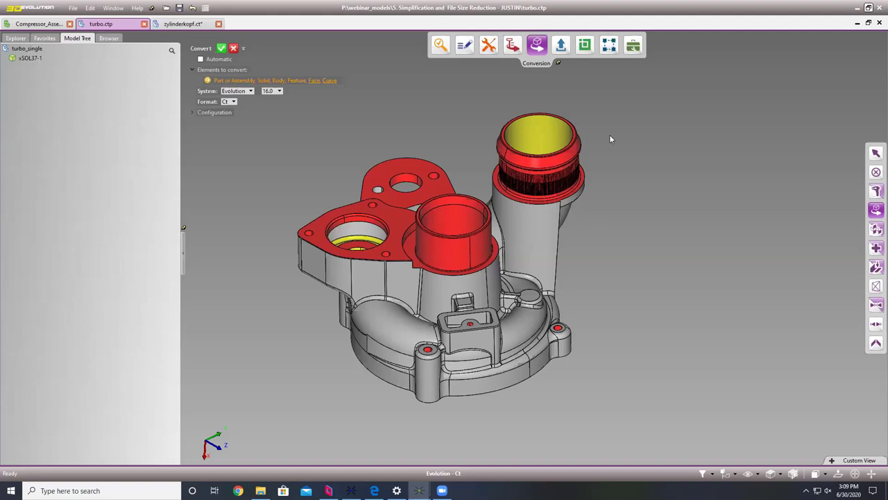
Run a quality check on the turbo housing, review the check result and dismiss it.
left_click(876, 191)
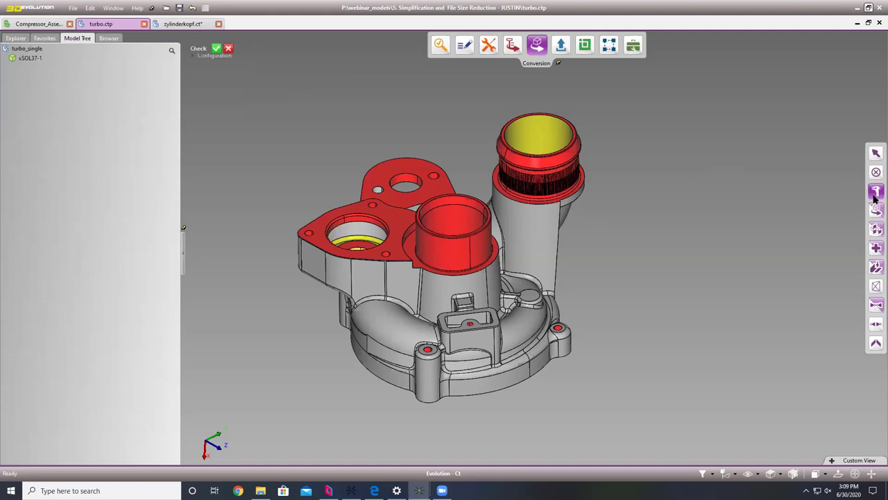
key("Return")
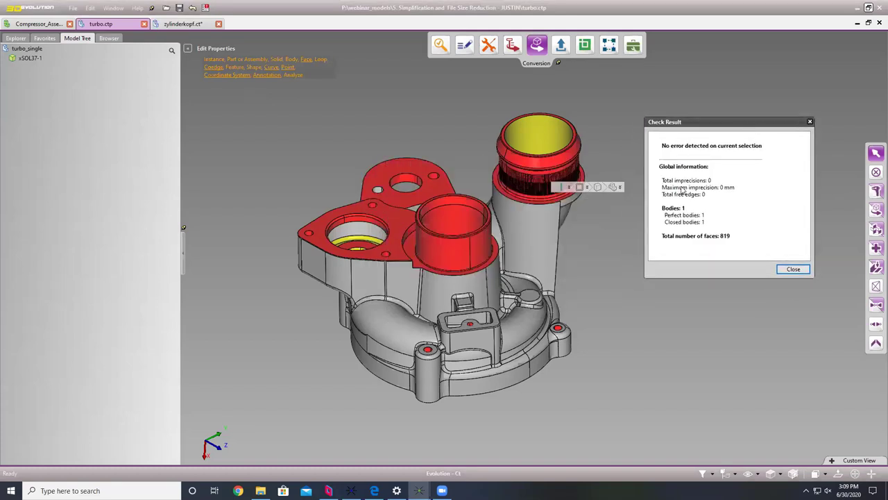
left_click_drag(713, 182, 703, 181)
left_click(810, 122)
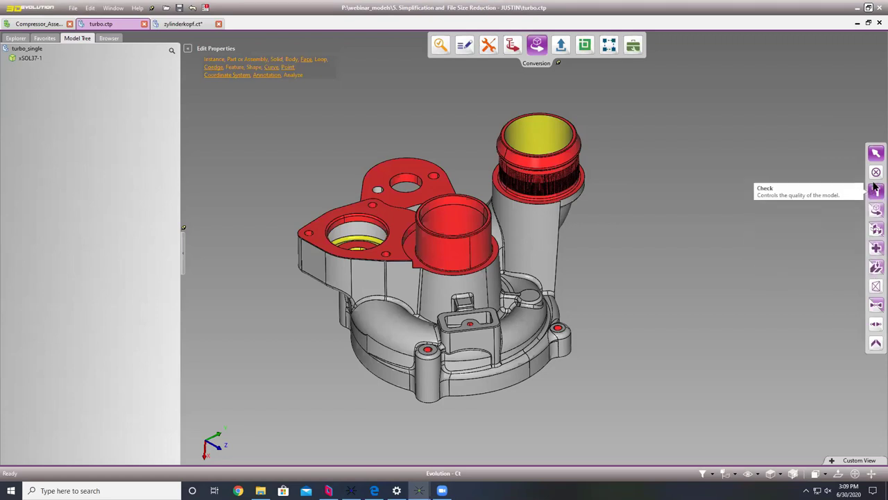
Browse the target systems offered for converting the turbo housing and glance at the Simplifier options.
left_click(876, 209)
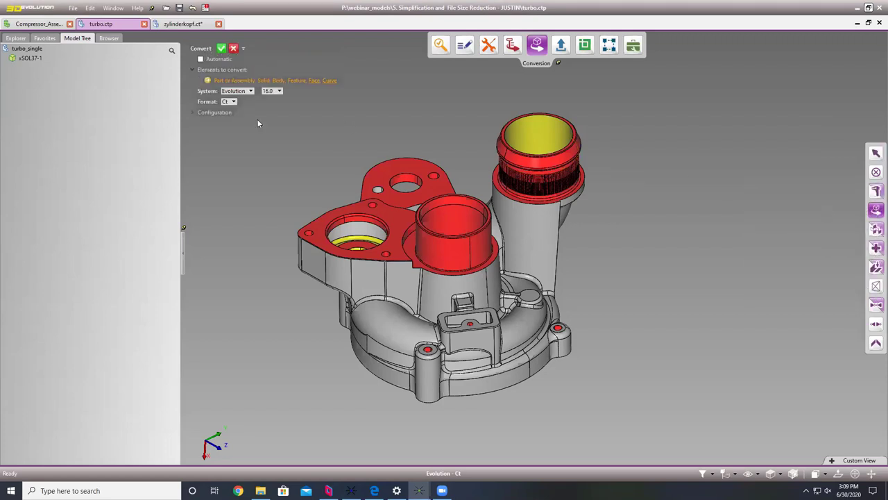
left_click(250, 91)
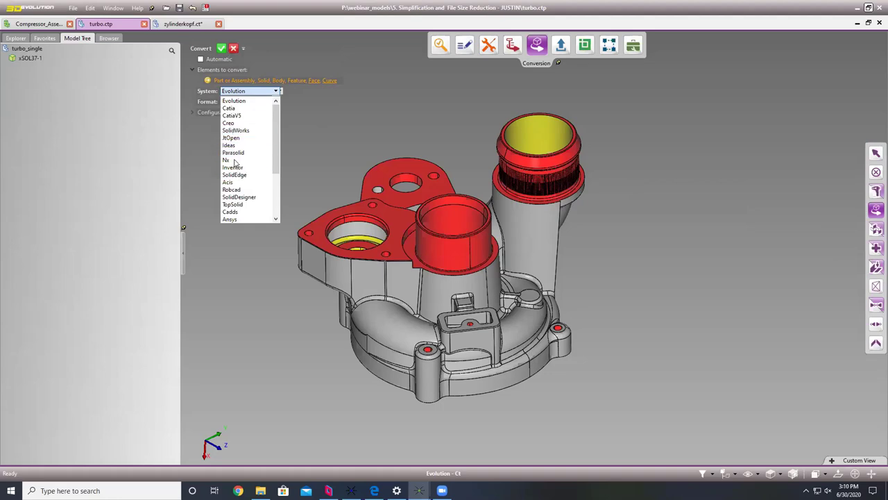
scroll(243, 160, "down", 3)
left_click(333, 139)
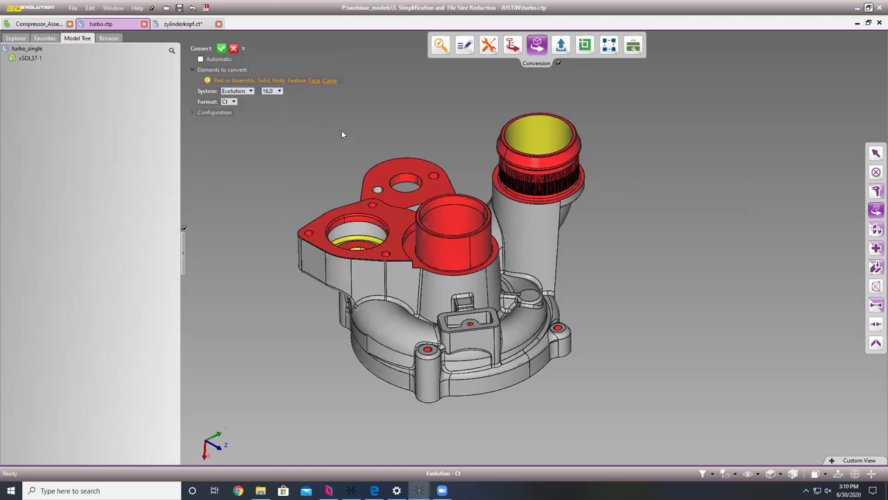
mouse_move(510, 263)
middle_mouse_down()
mouse_move(615, 251)
mouse_move(595, 252)
middle_mouse_up()
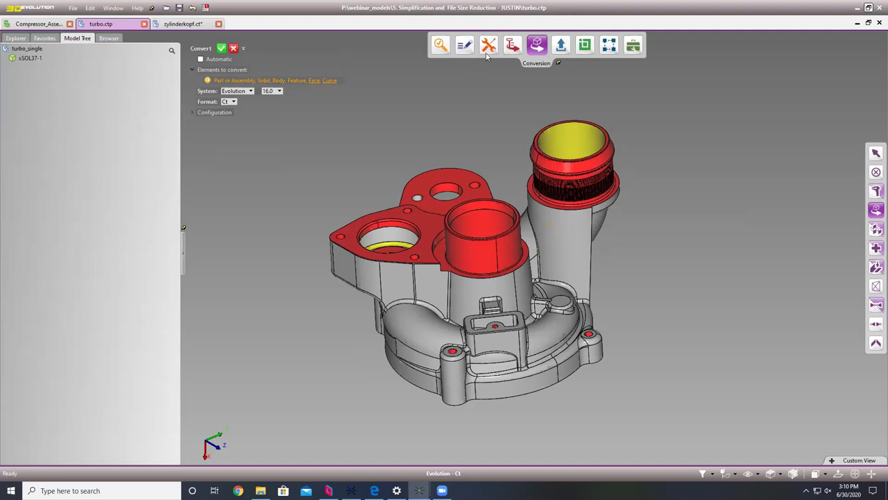
left_click(558, 45)
middle_click_drag(496, 113, 497, 134)
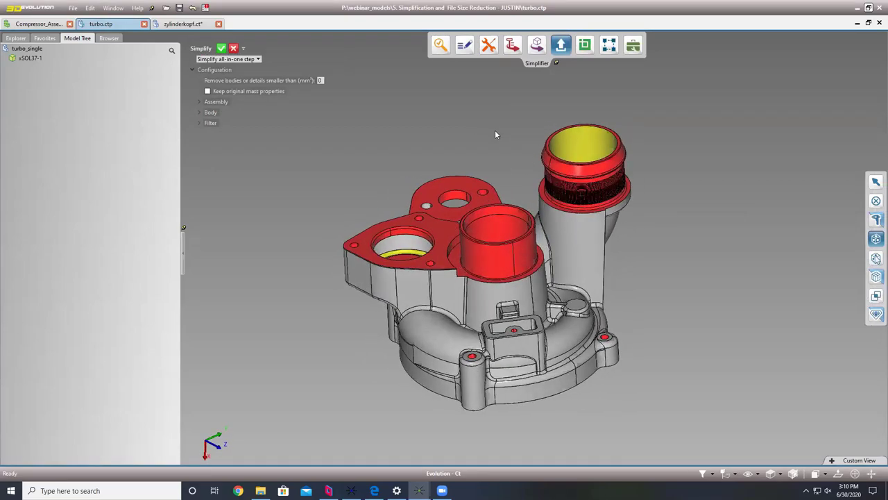
Convert the turbo housing to Evolution Fbx 2019 format using the default discretization settings.
left_click(537, 45)
left_click(236, 102)
left_click(228, 193)
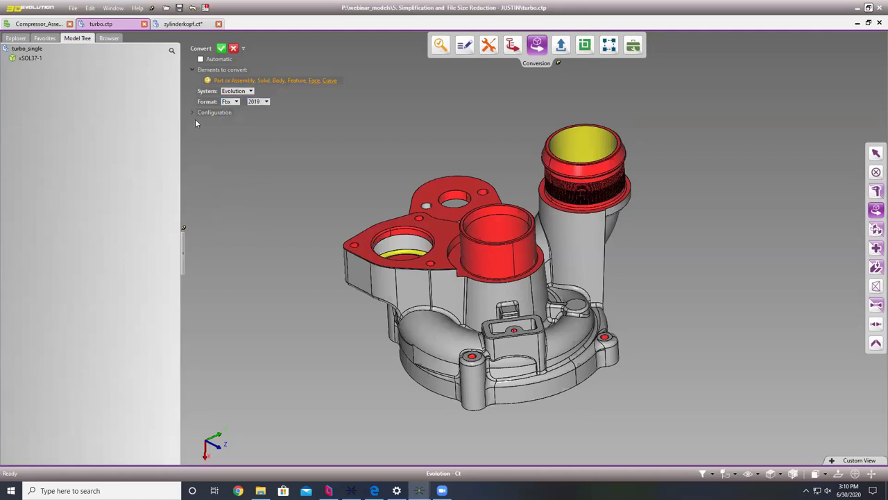
left_click(192, 112)
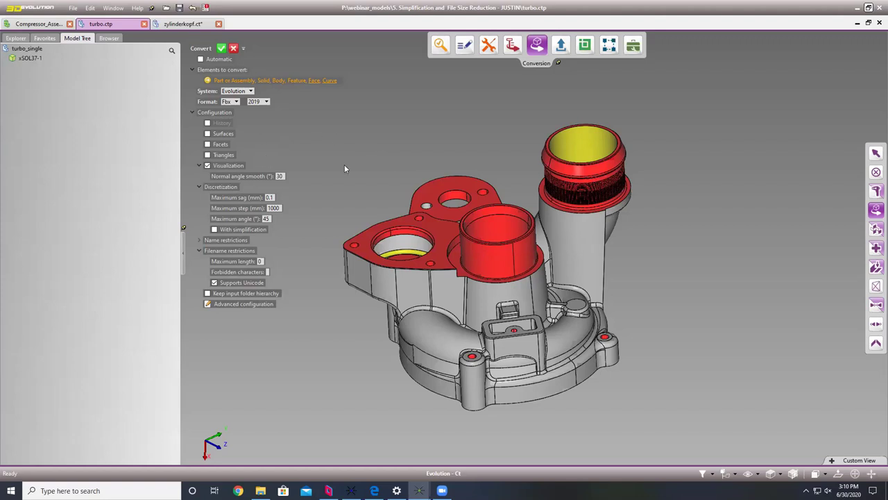
left_click(427, 184)
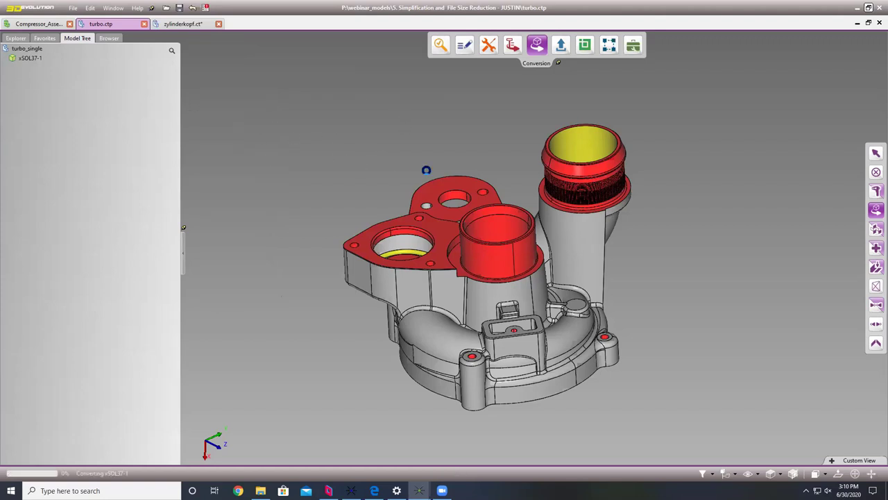
left_click(793, 269)
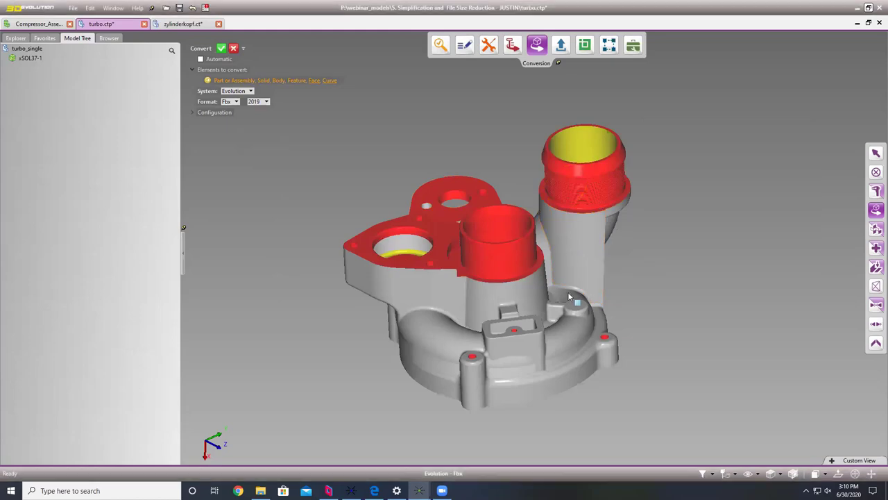
scroll(482, 262, "up", 6)
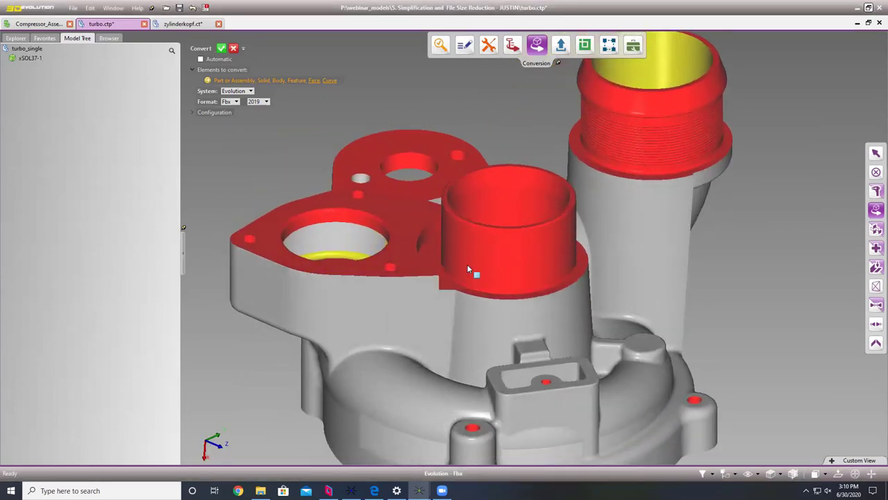
Bring up the save options for the converted model and compare the sizes of the existing turbo FBX files in the project folder.
left_click(73, 7)
left_click(87, 43)
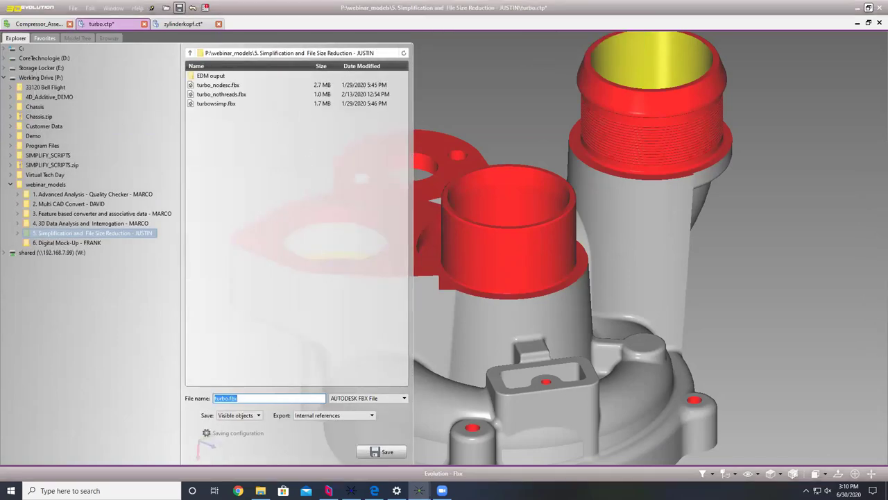
key("alt+Tab")
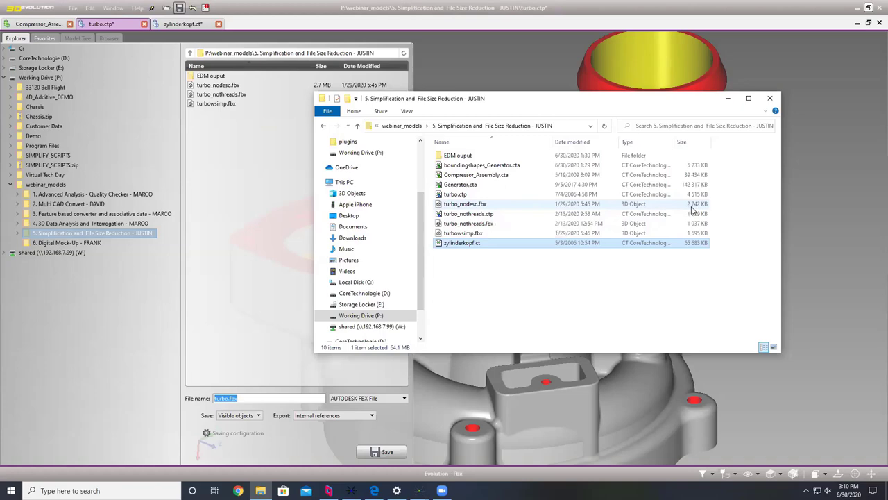
left_click(727, 98)
left_click(182, 24)
left_click(124, 27)
left_click(462, 111)
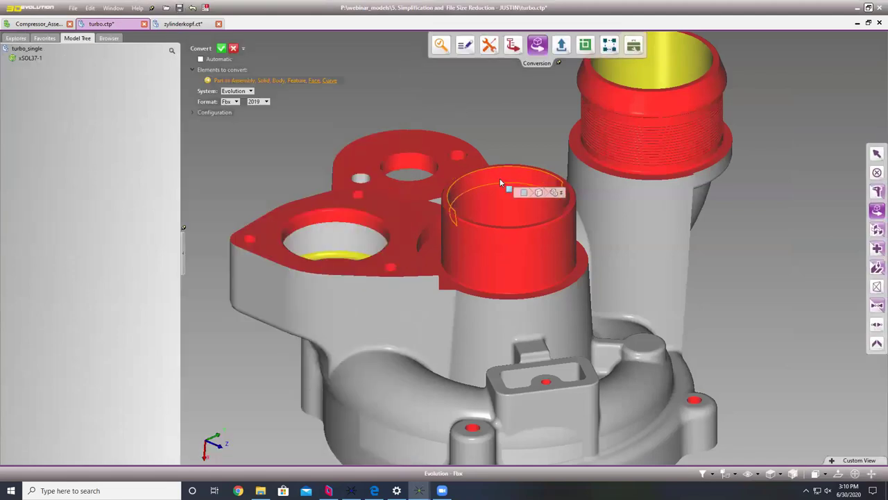
Open another copy of the original turbo.ctp from the project folder in File Explorer.
scroll(522, 288, "down", 3)
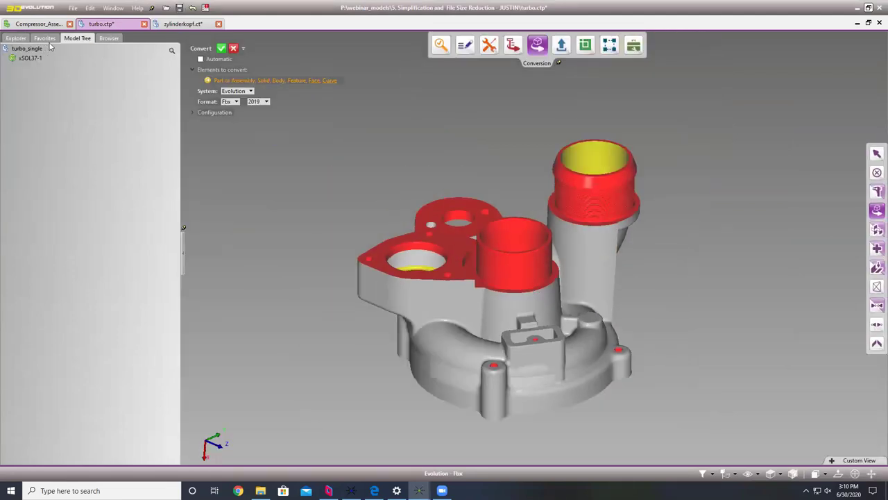
left_click(261, 491)
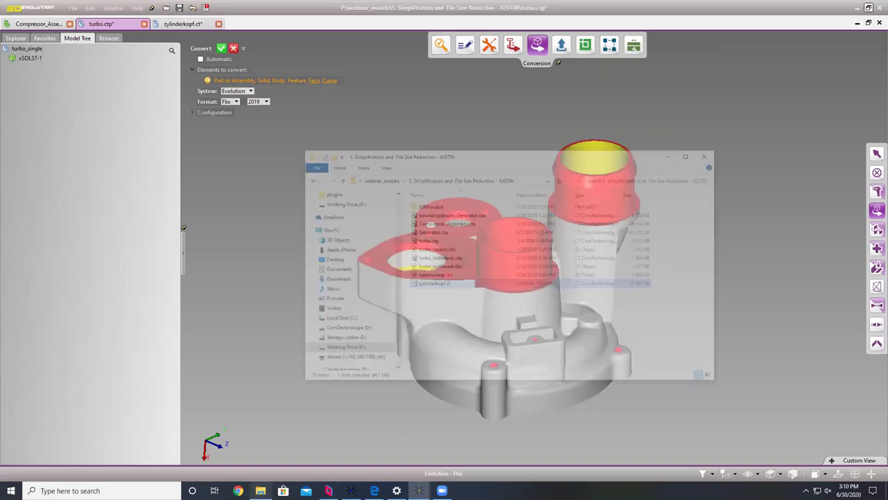
key("alt+Tab")
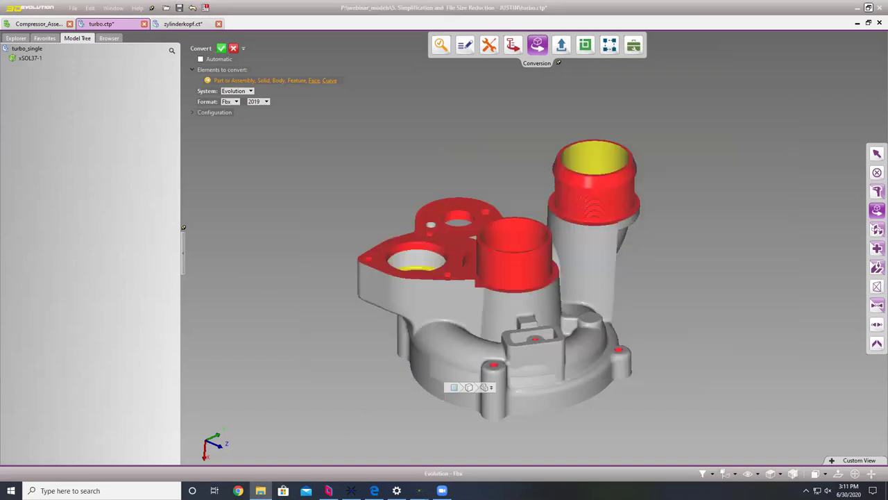
left_click_drag(486, 125, 273, 6)
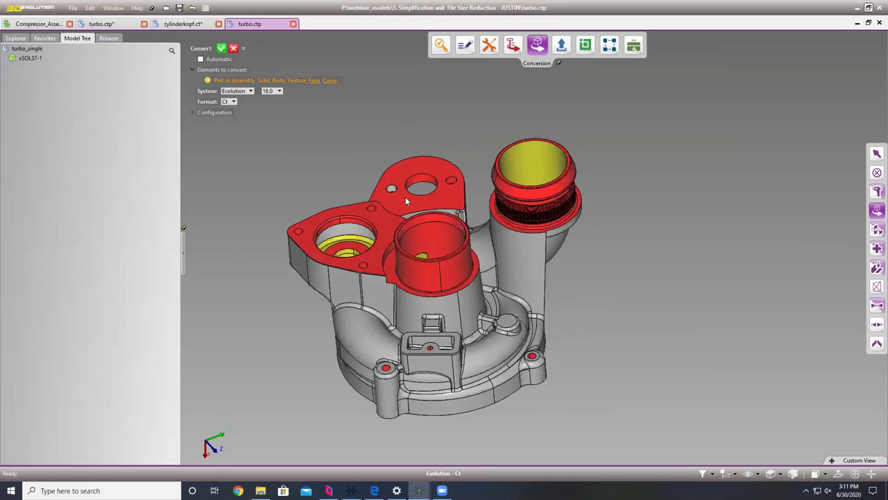
Convert the second turbo.ctp copy to Fbx 2019 with a maximum sag of 1 mm.
left_click(233, 102)
left_click(225, 184)
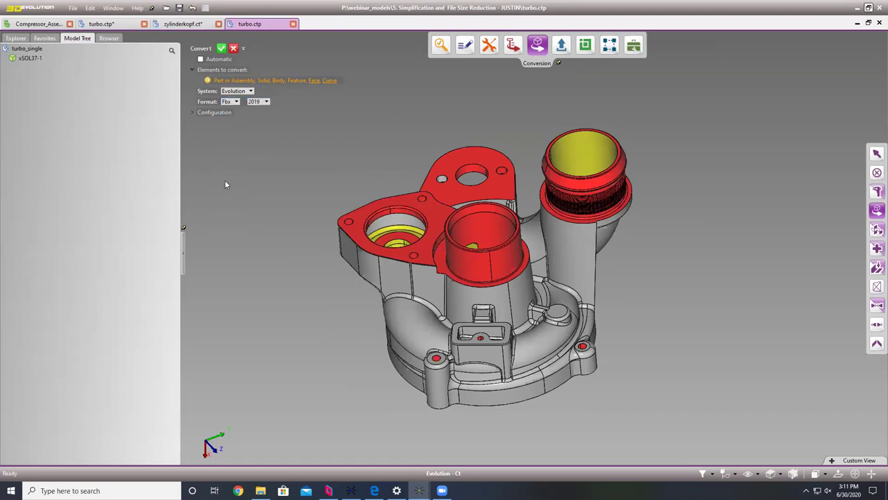
left_click(194, 113)
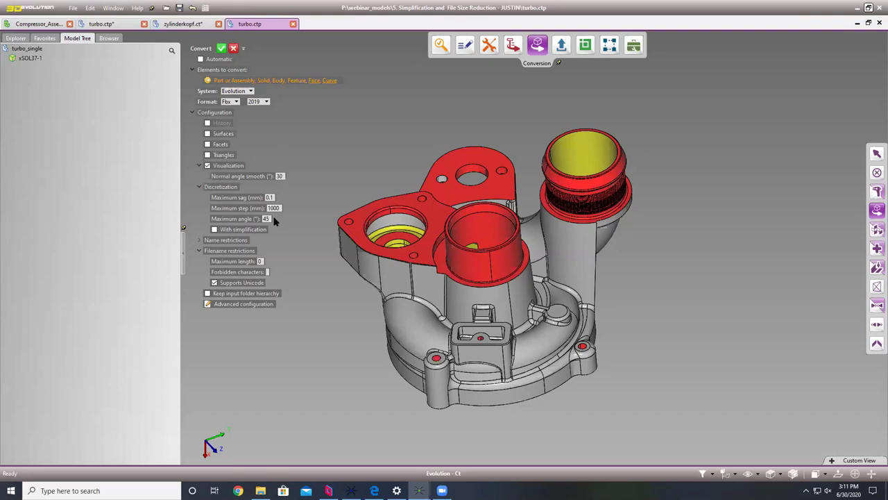
left_click(283, 197)
type("1")
left_click(221, 48)
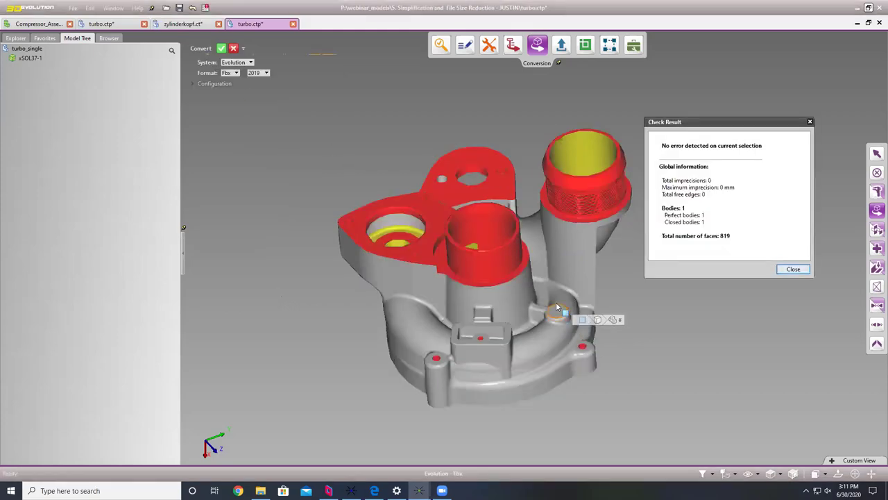
Compare the faceting of the central pipe between the two converted turbo models and review the turbo file sizes in File Explorer.
scroll(482, 272, "up", 4)
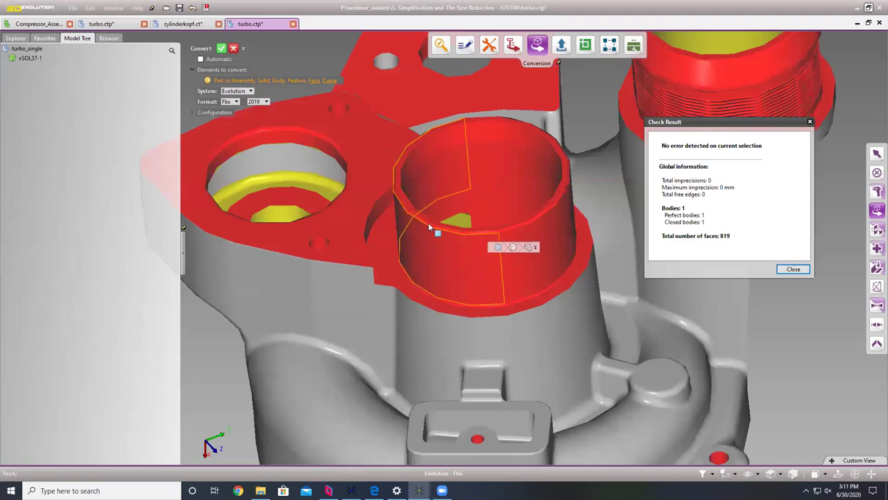
left_click(101, 23)
scroll(500, 258, "up", 5)
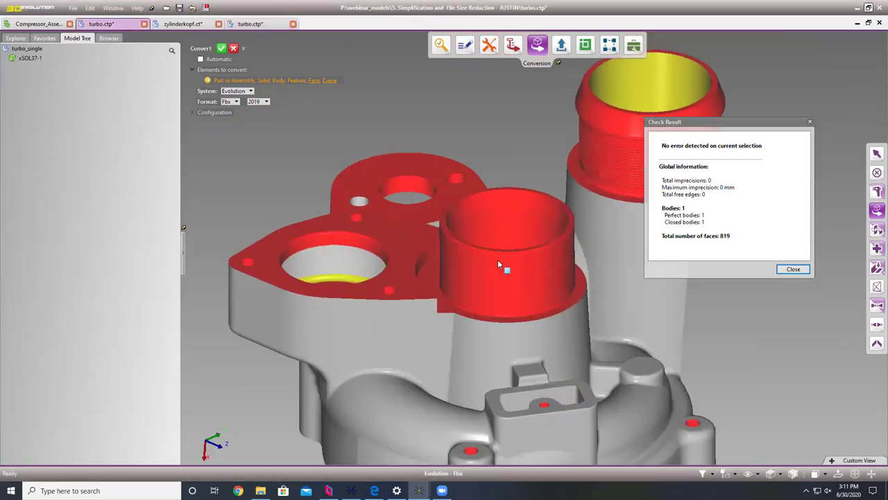
scroll(495, 283, "up", 5)
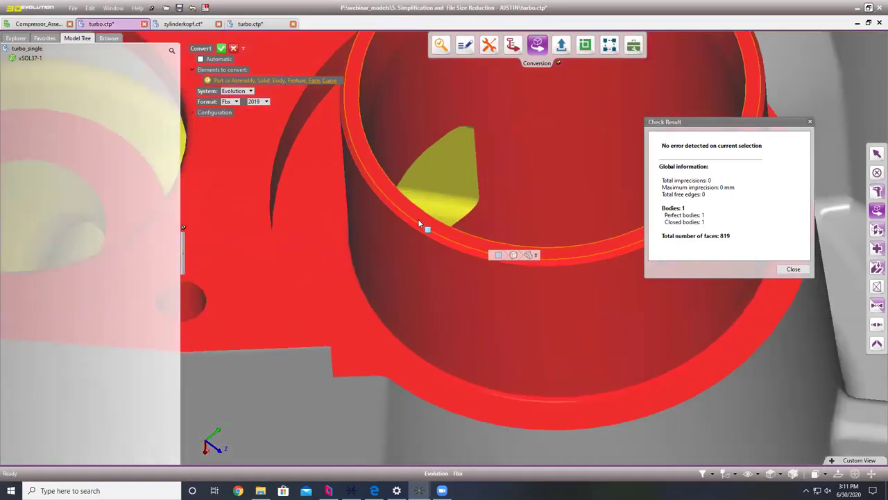
left_click(250, 24)
scroll(433, 243, "up", 6)
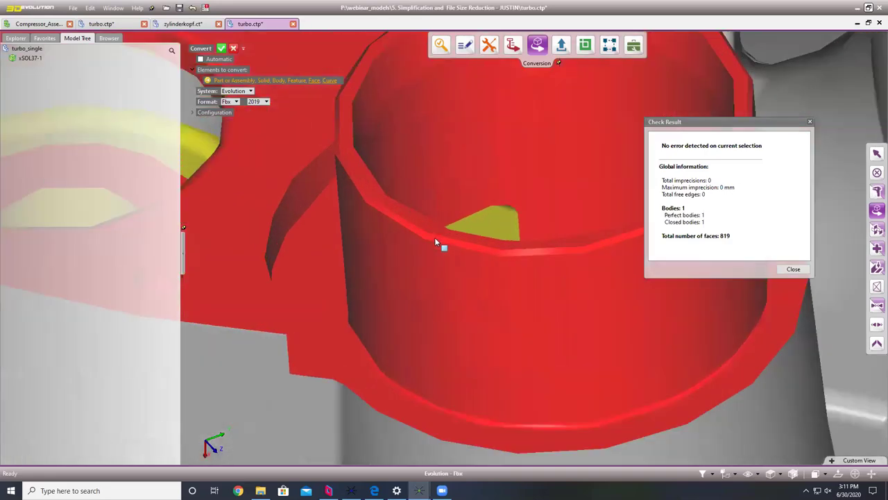
mouse_move(431, 249)
middle_mouse_down()
mouse_move(437, 238)
mouse_move(439, 260)
middle_mouse_up()
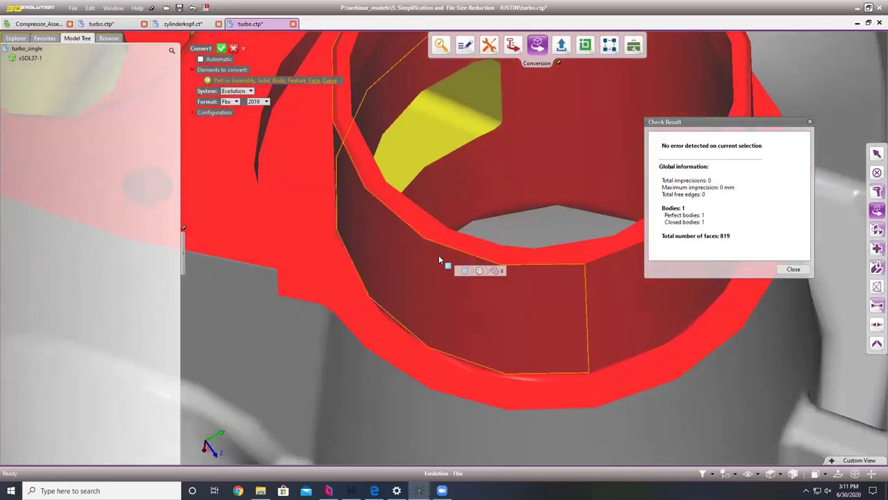
scroll(417, 252, "down", 10)
mouse_move(443, 282)
middle_mouse_down()
mouse_move(442, 258)
mouse_move(484, 281)
middle_mouse_up()
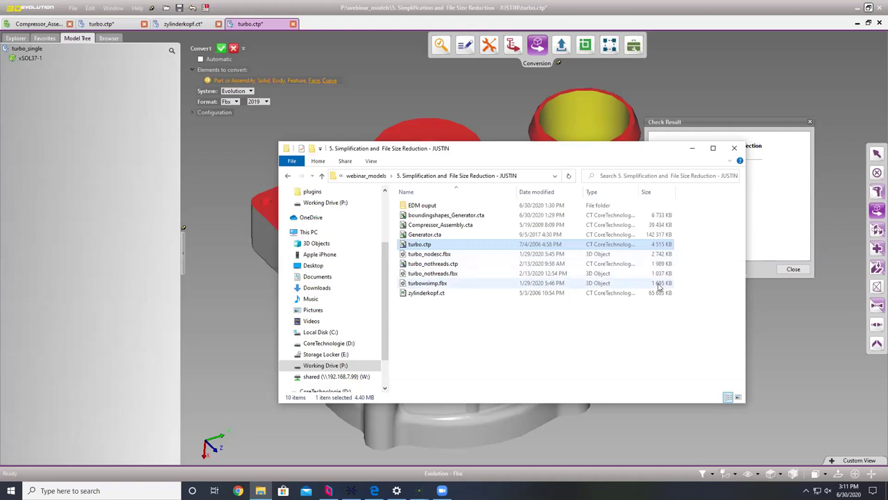
left_click(692, 148)
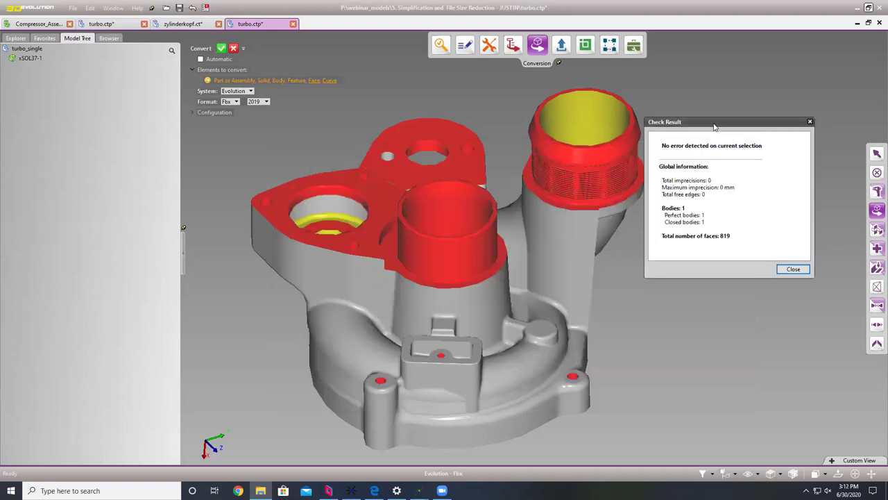
Examine the coarse turbo mesh in wireframe, focusing on the dense triangles around the threaded pipe, and return to the shaded display.
left_click_drag(716, 123, 746, 105)
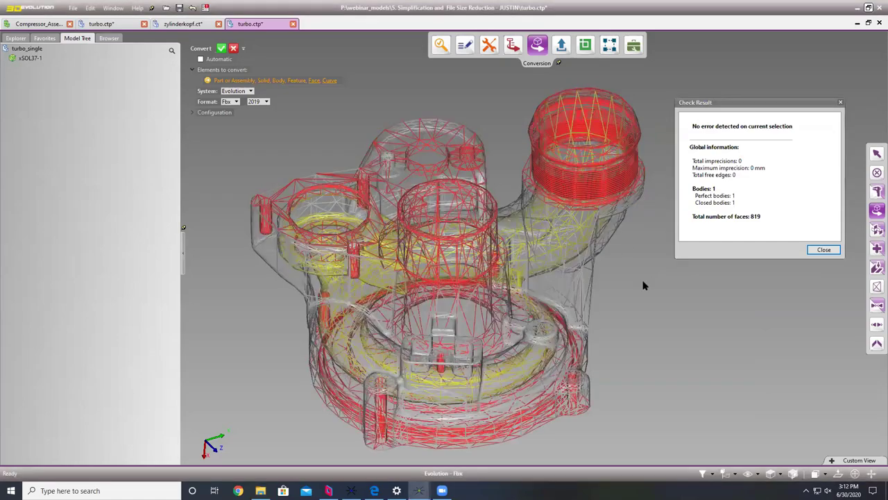
scroll(587, 173, "up", 5)
middle_click_drag(583, 220, 628, 163)
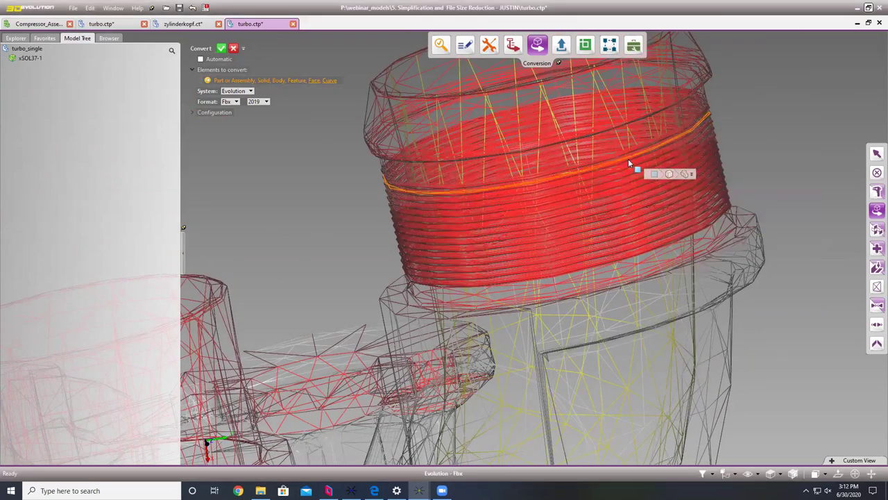
scroll(589, 173, "up", 10)
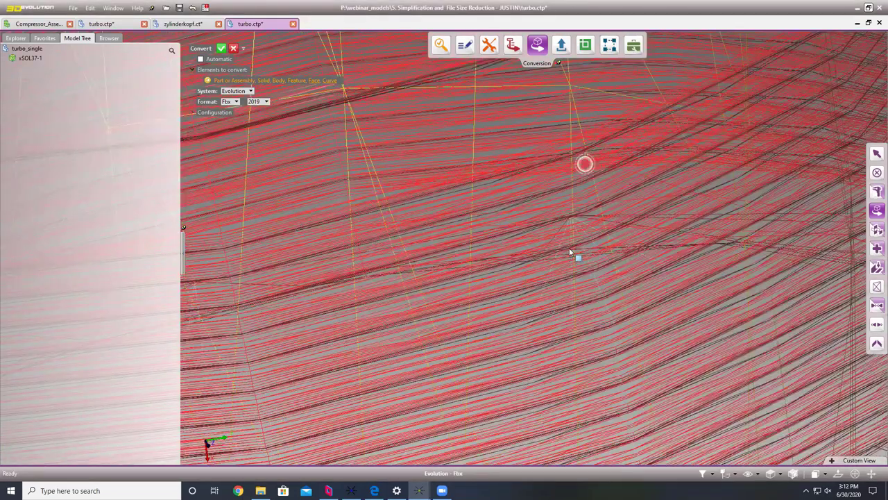
scroll(571, 253, "down", 12)
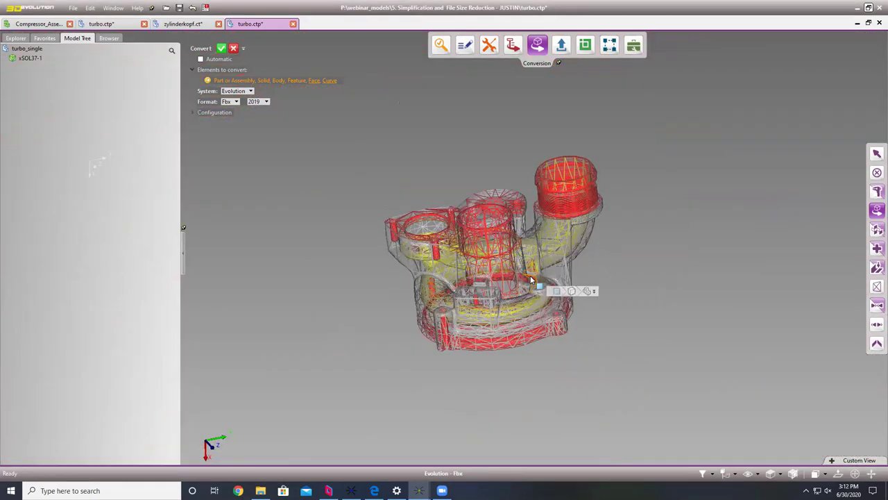
left_click(383, 228)
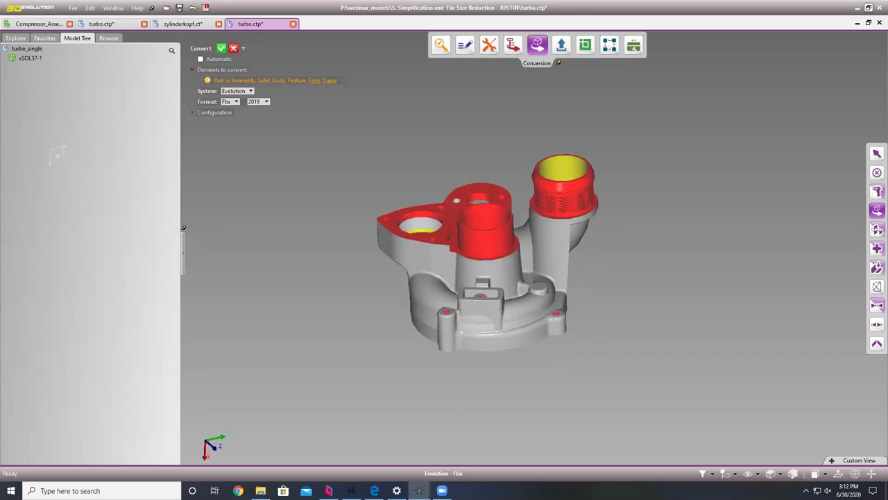
Open a further copy of the original turbo.ctp from the project folder in File Explorer.
left_click(260, 490)
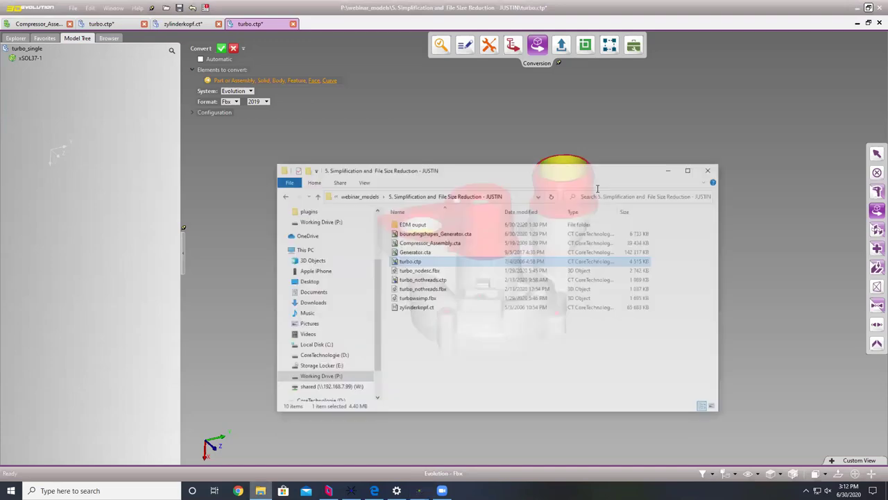
left_click_drag(419, 245, 400, 149)
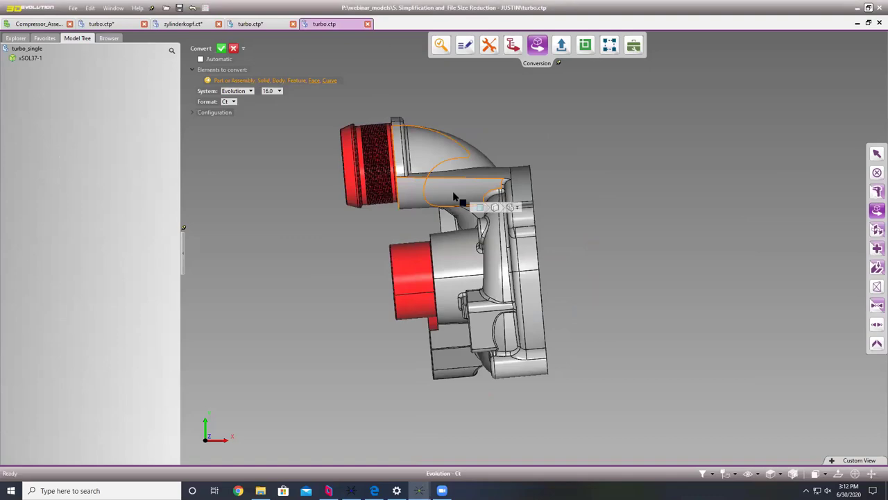
mouse_move(454, 186)
middle_mouse_down()
mouse_move(555, 144)
mouse_move(525, 132)
mouse_move(586, 225)
mouse_move(589, 271)
mouse_move(615, 286)
mouse_move(525, 241)
middle_mouse_up()
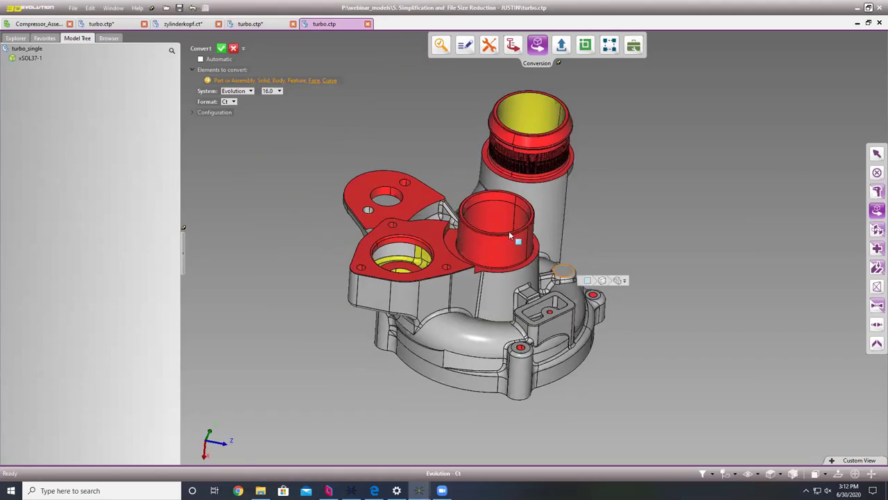
middle_click_drag(617, 220, 555, 271)
Run the all-in-one simplification on the newly opened turbo model.
left_click(562, 46)
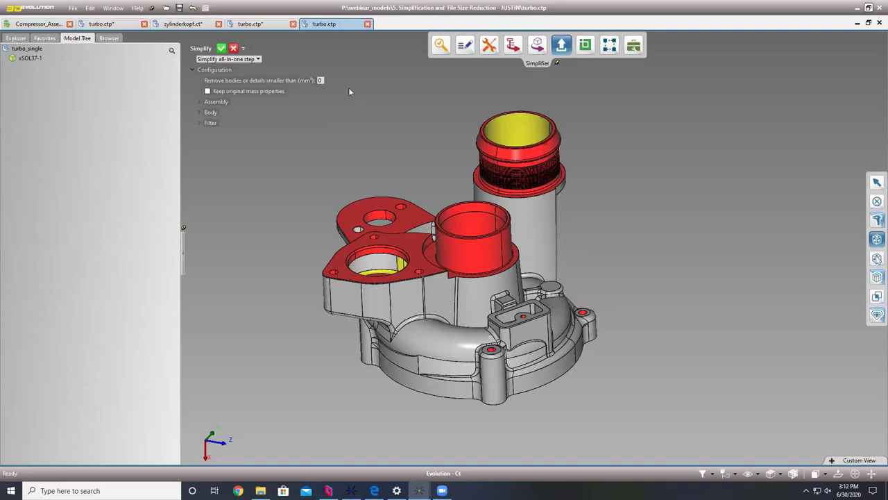
left_click(222, 49)
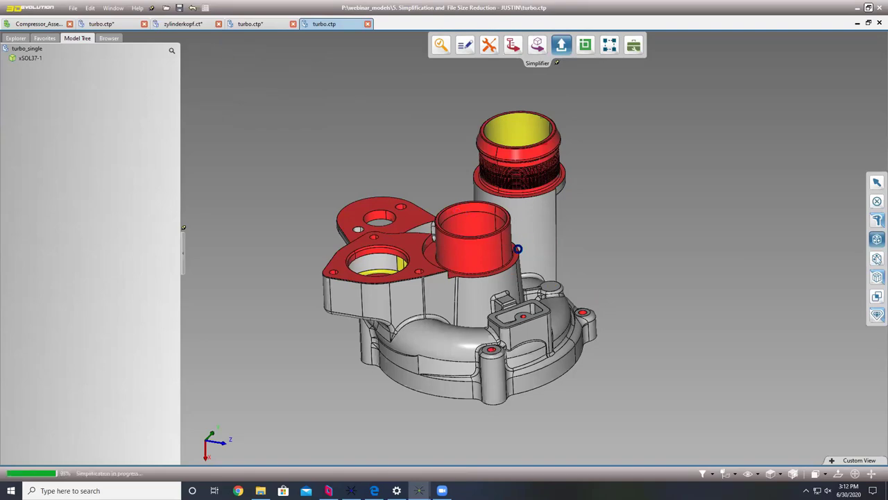
middle_click_drag(541, 249, 545, 191)
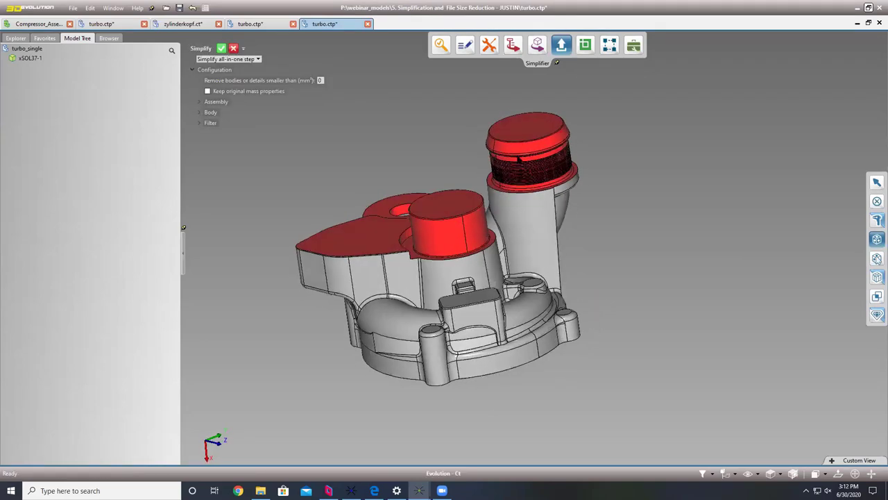
Split the simplified turbo with the remaining pipe threads into simpler volumes using Simplify Manually.
scroll(542, 181, "up", 5)
scroll(544, 194, "up", 5)
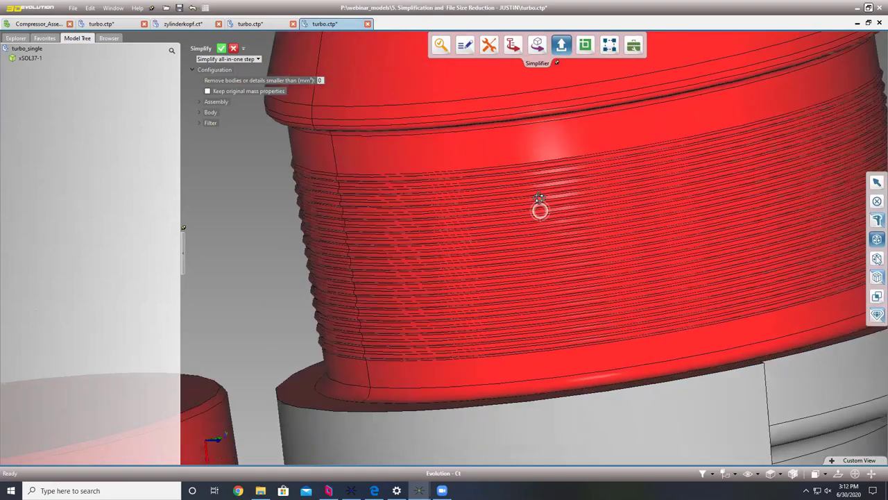
scroll(554, 239, "down", 5)
mouse_move(572, 266)
middle_mouse_down()
mouse_move(544, 259)
mouse_move(566, 257)
middle_mouse_up()
scroll(588, 249, "up", 3)
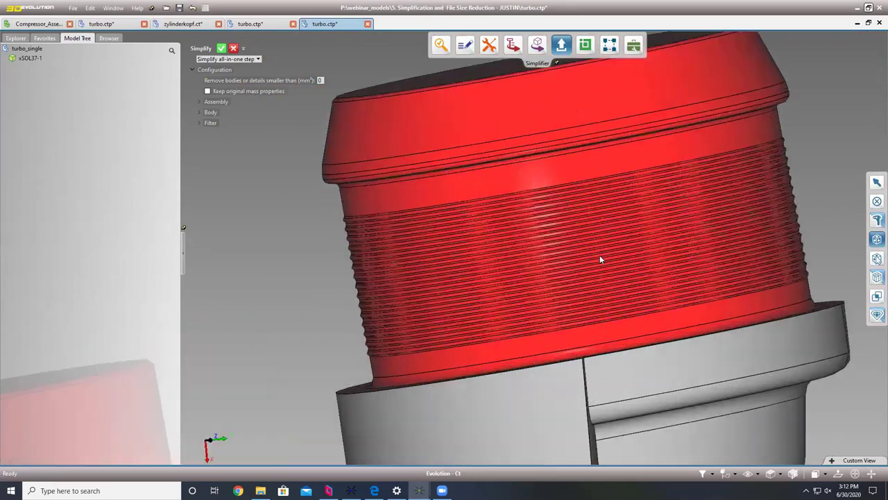
mouse_move(774, 324)
middle_mouse_down()
mouse_move(704, 313)
mouse_move(708, 321)
middle_mouse_up()
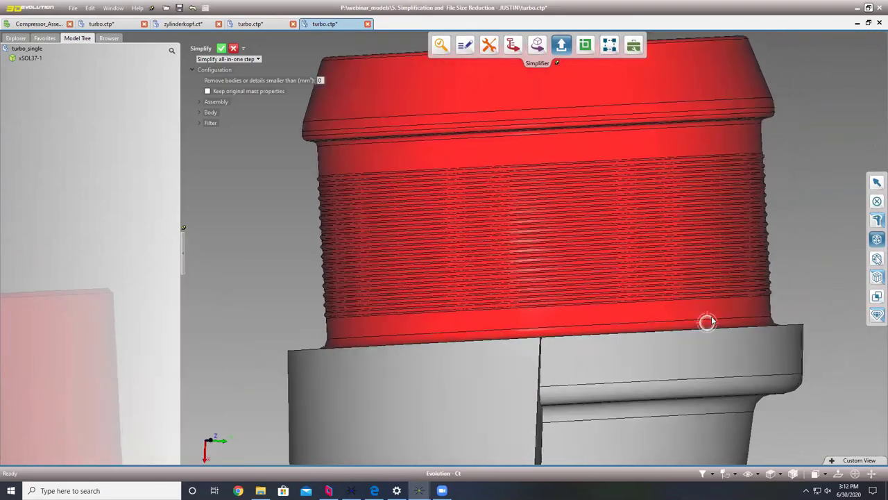
left_click(876, 259)
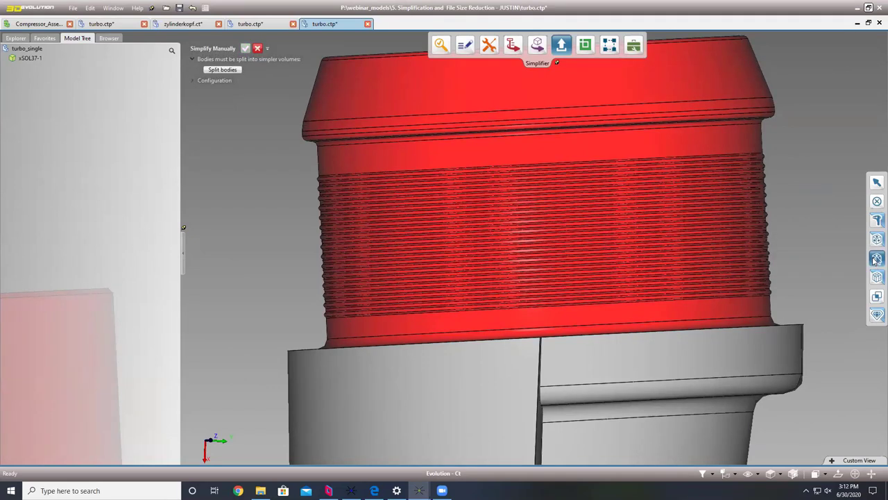
left_click(223, 70)
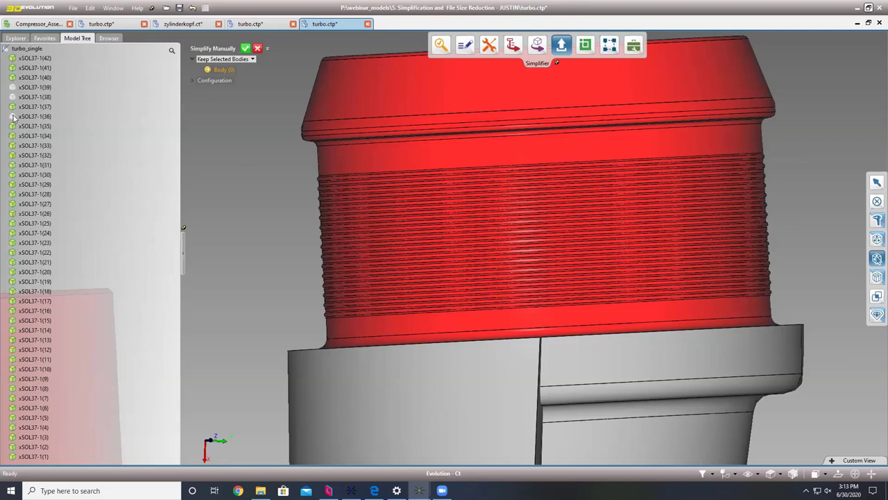
Set up a Minimum Bounding Shape of type Cylinder and select the smooth bands above and below the pipe threads.
scroll(317, 283, "down", 1)
scroll(317, 283, "down", 5)
middle_click_drag(278, 293, 612, 258)
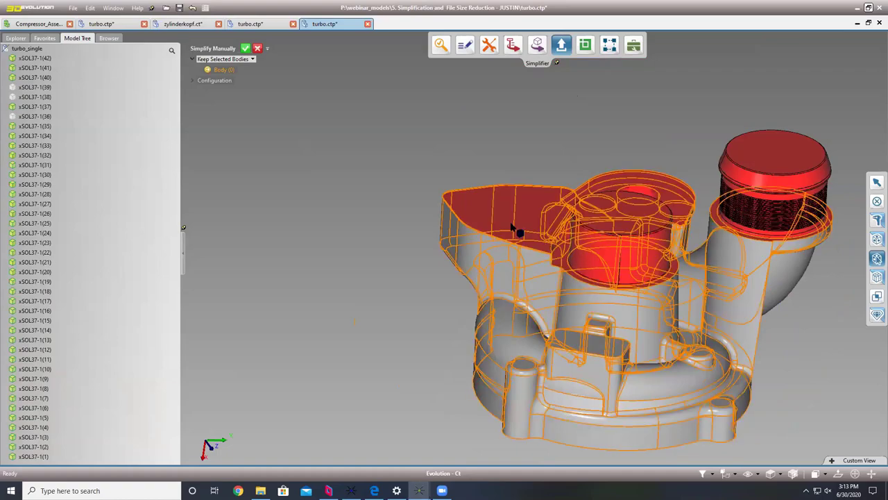
middle_click_drag(758, 201, 608, 238)
scroll(610, 238, "up", 5)
scroll(611, 238, "down", 3)
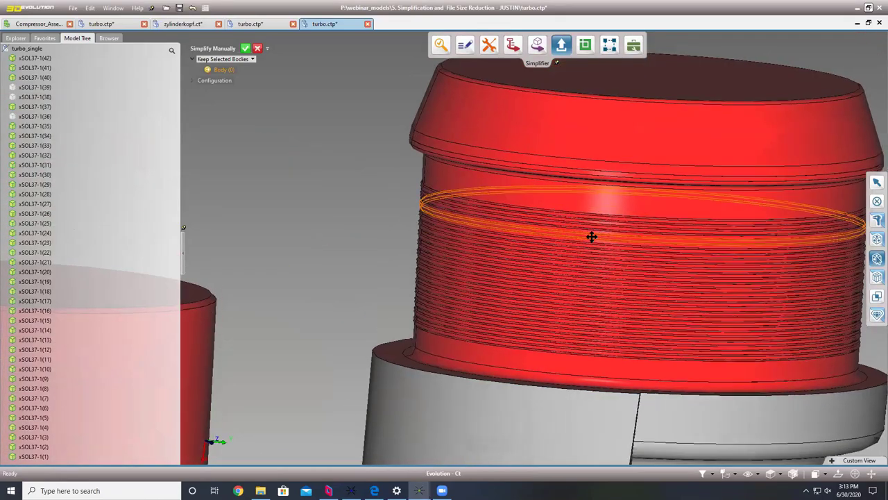
left_click(877, 314)
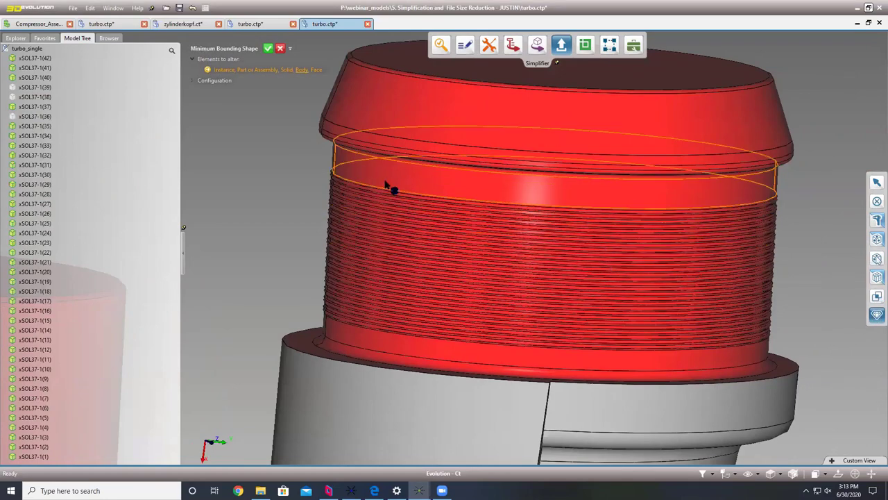
left_click(193, 81)
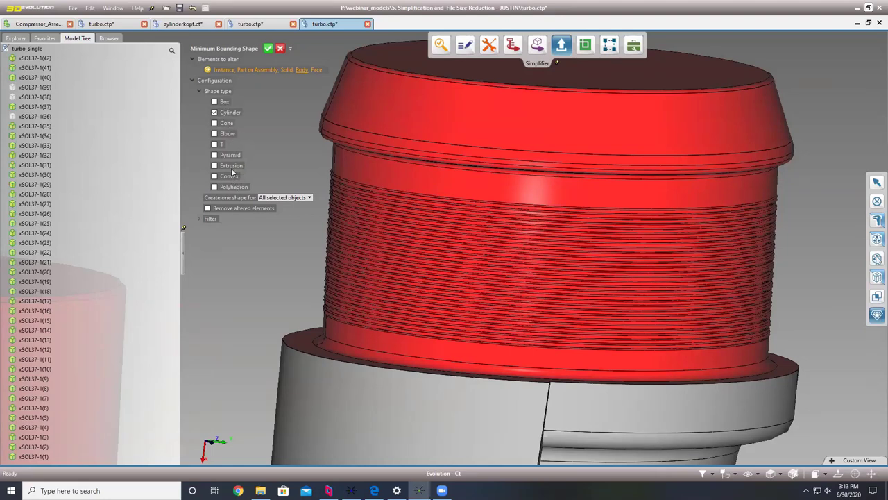
left_click(517, 185)
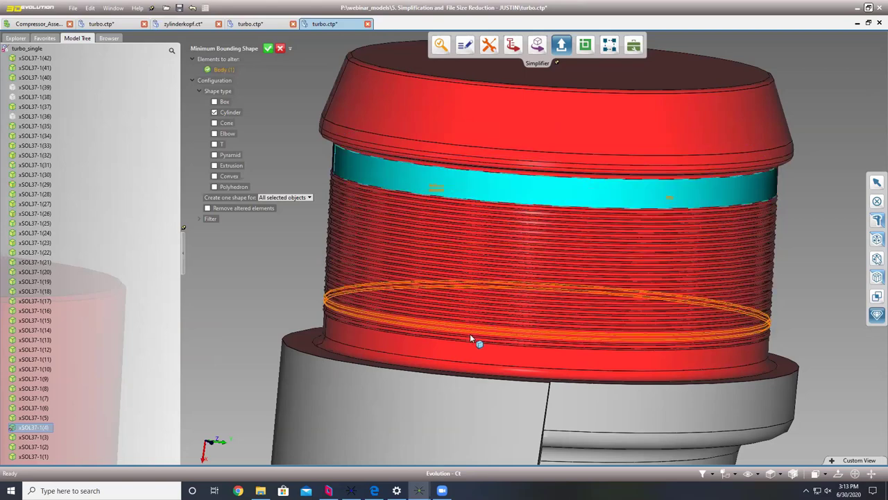
left_click(472, 354)
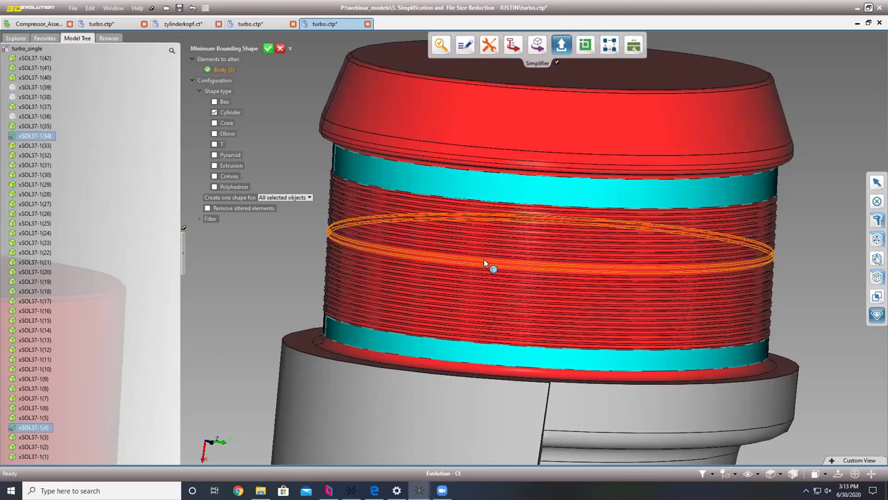
Add one thread ring between the two bands to the selection and create the bounding cylinder over the threaded section.
scroll(484, 257, "up", 5)
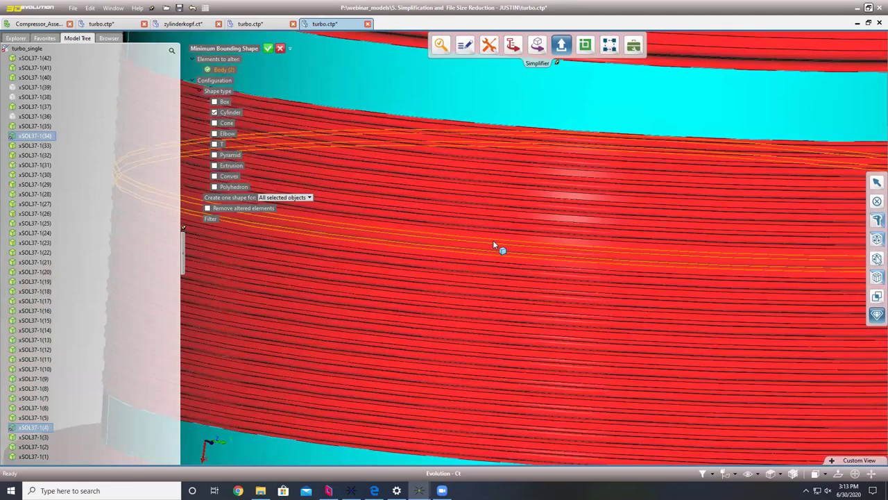
scroll(500, 268, "down", 5)
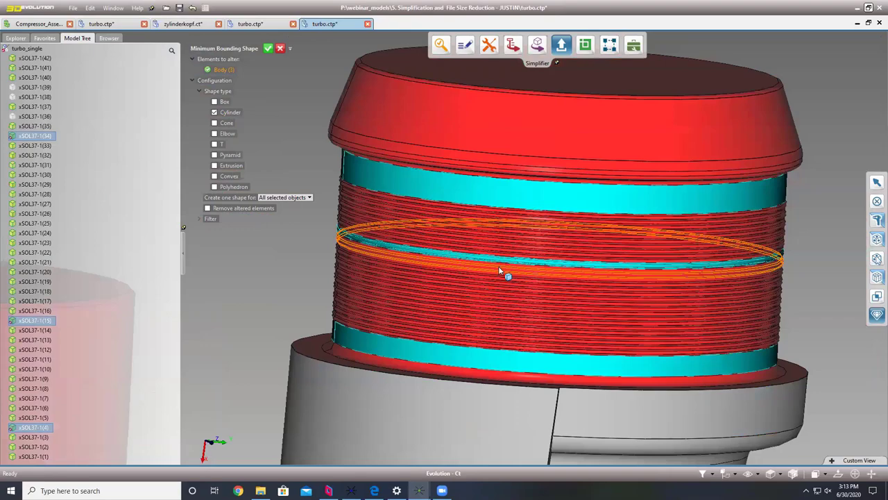
scroll(560, 278, "up", 6)
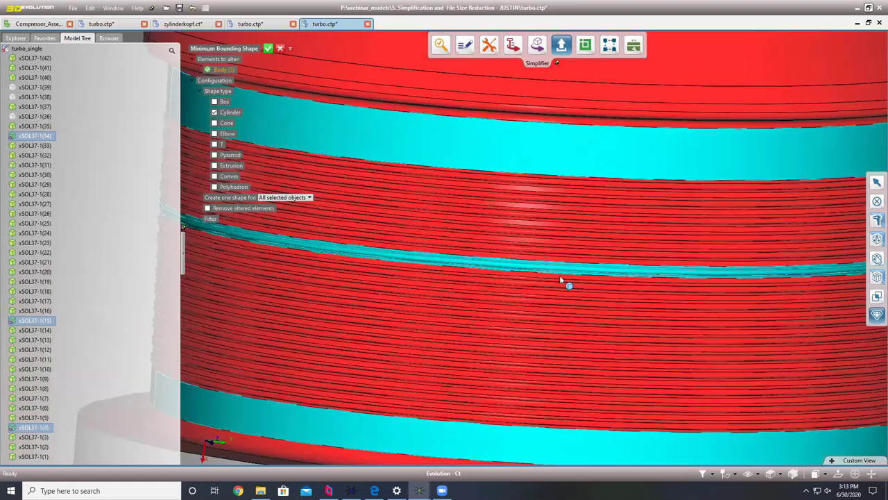
scroll(551, 115, "down", 5)
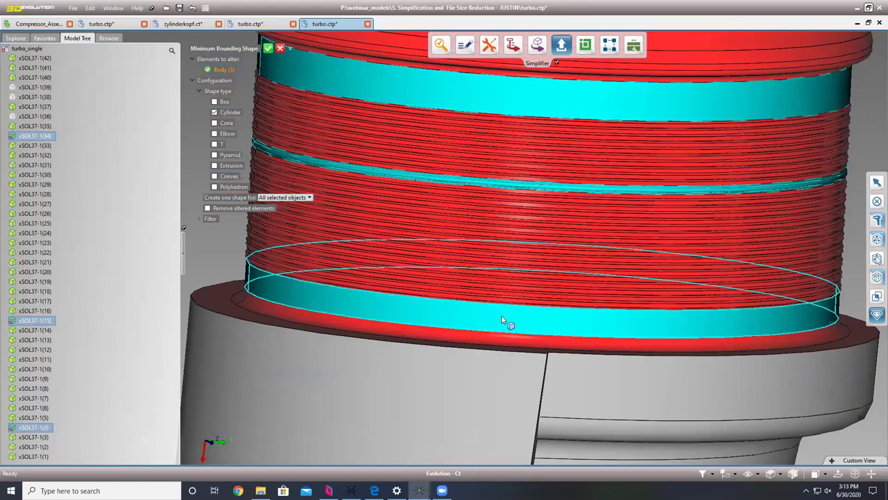
scroll(543, 188, "up", 5)
scroll(527, 198, "up", 2)
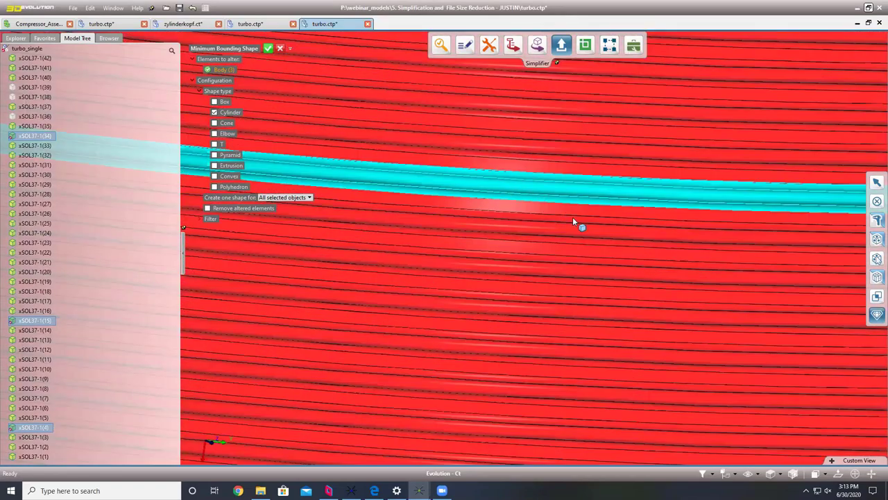
scroll(339, 198, "down", 4)
scroll(339, 198, "up", 5)
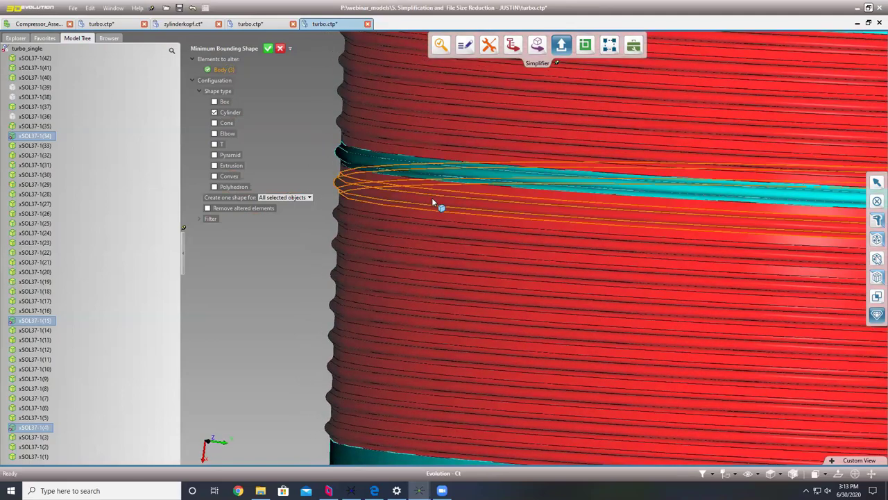
scroll(551, 229, "down", 3)
key("Return")
middle_click_drag(465, 240, 549, 249)
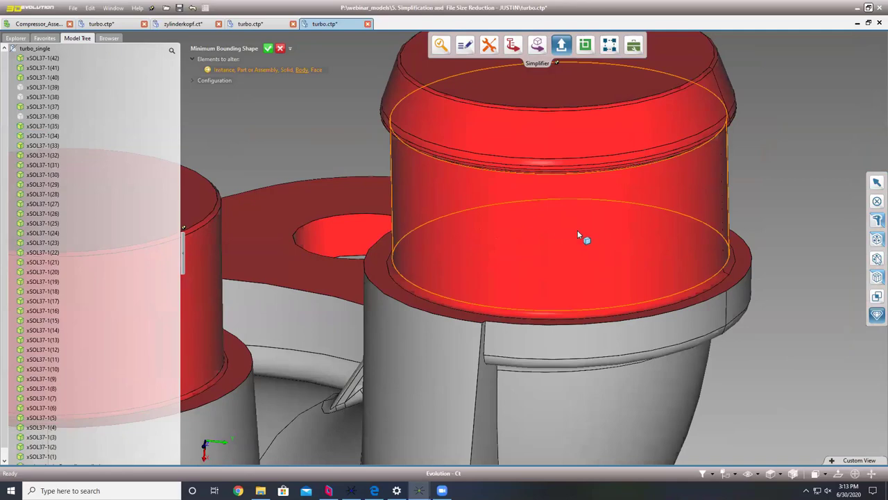
middle_click_drag(614, 241, 637, 268)
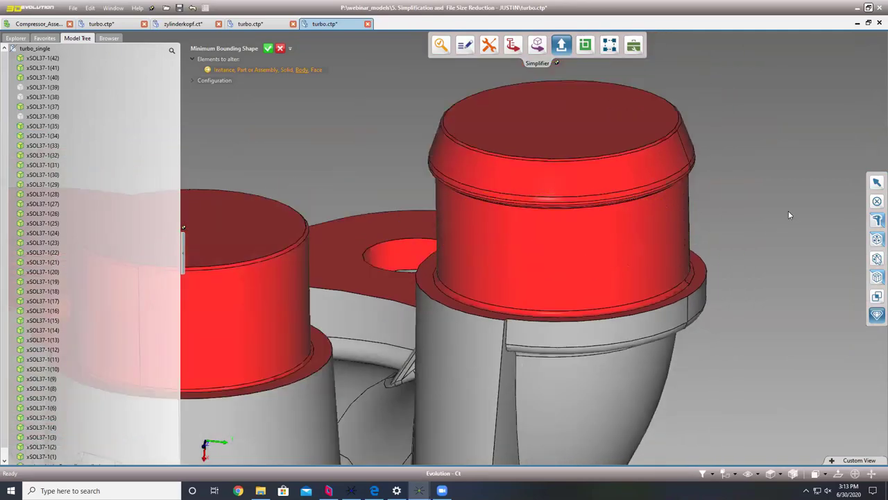
Hide the bounding cylinder and delete all thread rings and smooth band bodies it encloses.
left_click(669, 241)
right_click(669, 241)
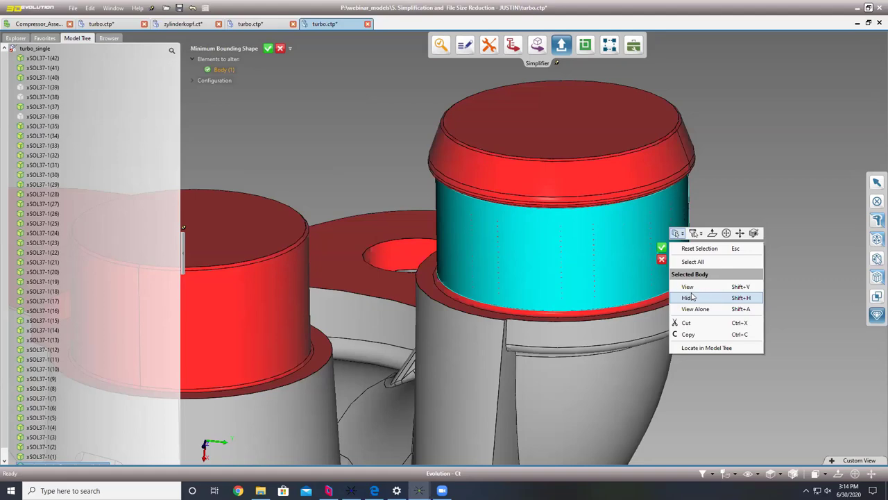
left_click(697, 298)
mouse_move(747, 304)
middle_mouse_down()
mouse_move(747, 284)
mouse_move(742, 293)
middle_mouse_up()
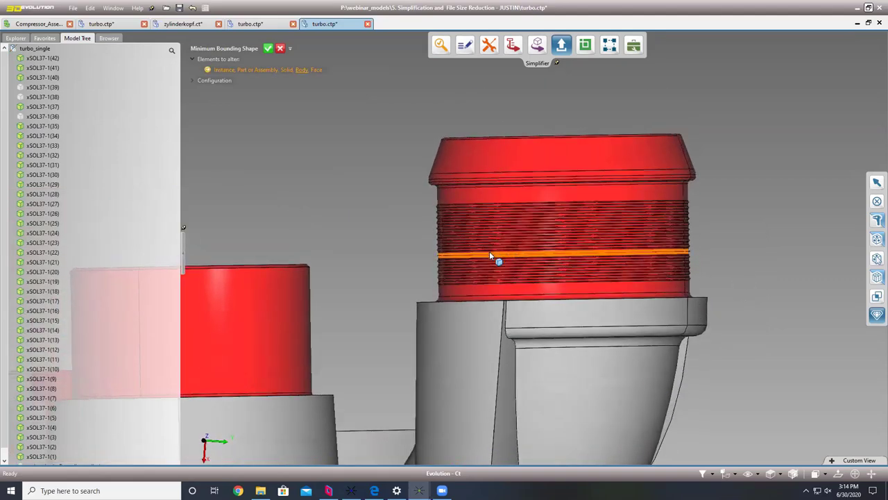
left_click_drag(457, 210, 719, 290)
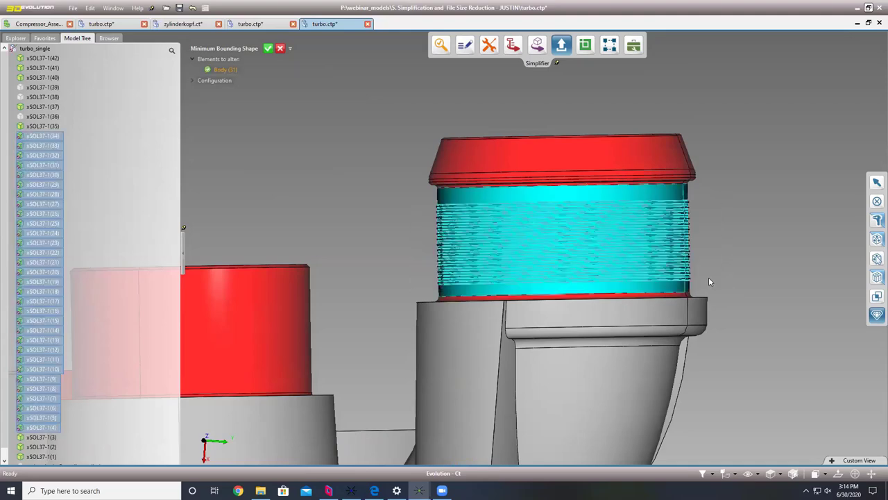
key("Delete")
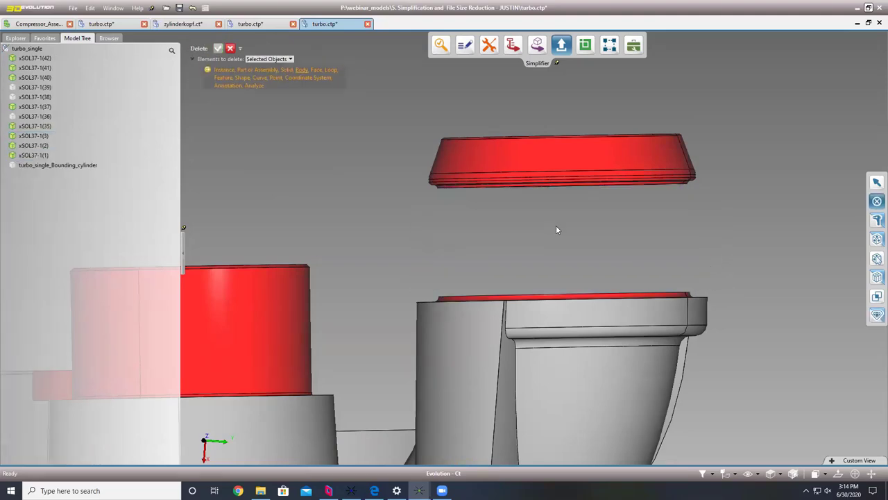
Show all elements of the turbo again, including the hidden bounding cylinder.
middle_click_drag(553, 227, 657, 391)
left_click(703, 473)
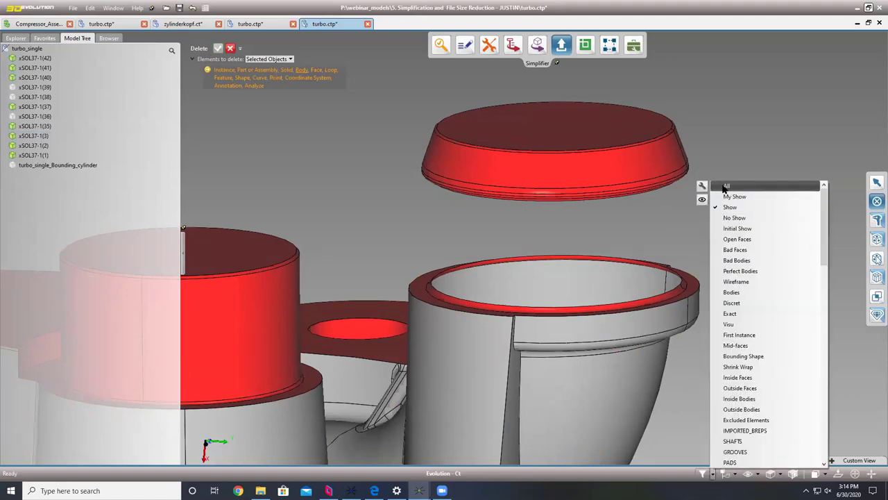
left_click(727, 186)
scroll(609, 322, "down", 5)
middle_click_drag(609, 321, 479, 238)
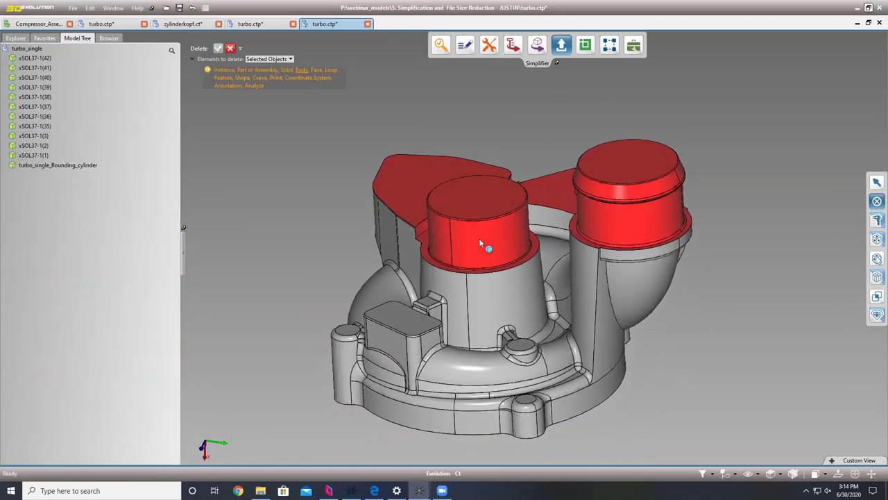
Convert the threadless turbo to Fbx 2019 with a maximum sag of 0.1 mm and simplification enabled.
left_click(538, 46)
left_click(235, 102)
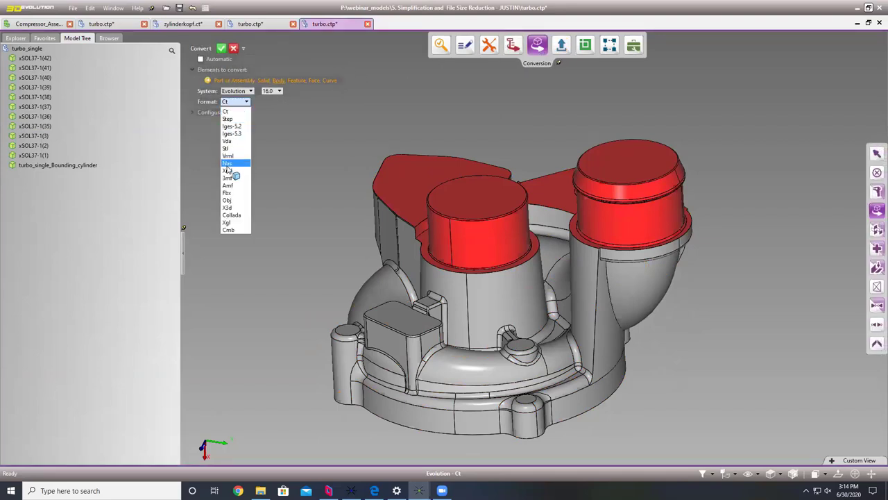
left_click(227, 192)
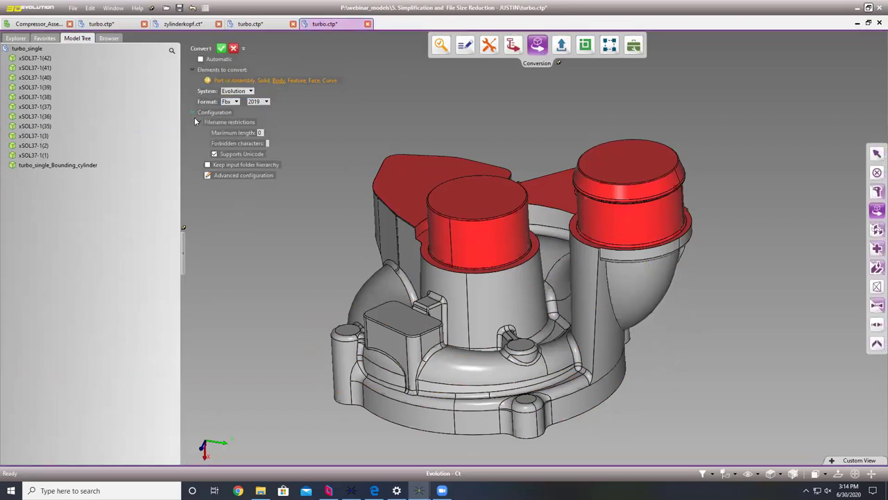
left_click(194, 114)
left_click(215, 229)
left_click(269, 198)
left_click(273, 196)
type(".1")
key("Return")
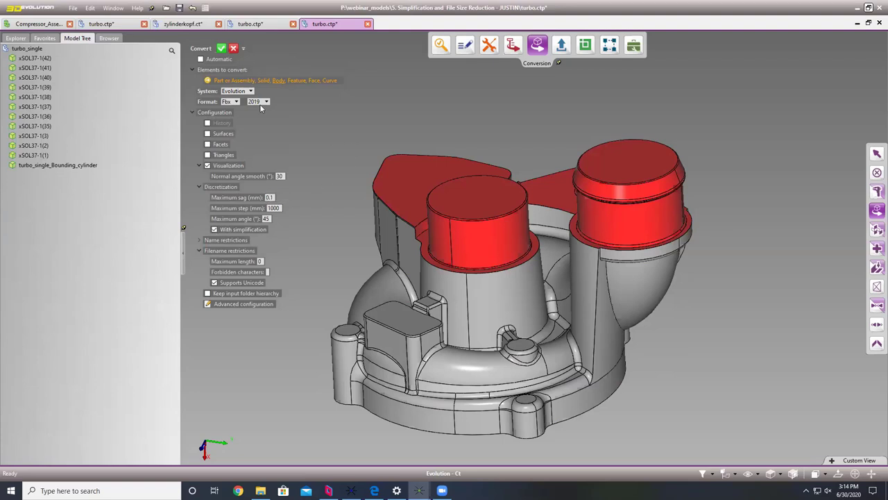
left_click(221, 48)
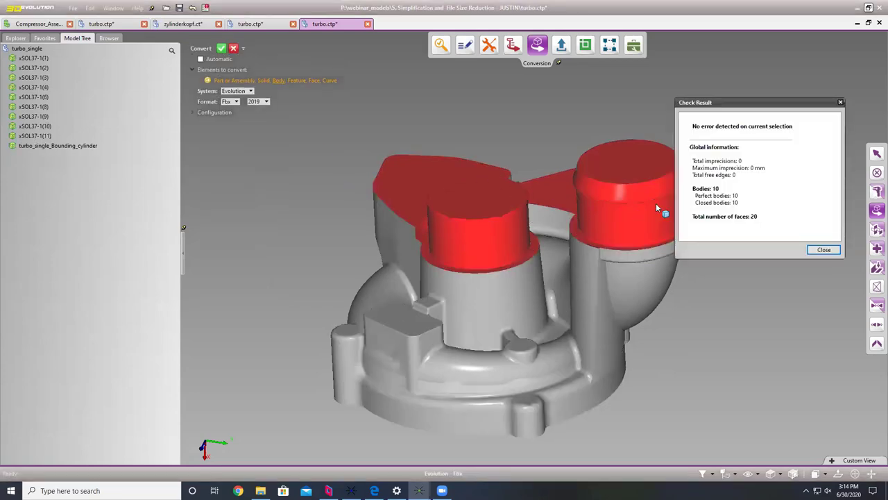
Dismiss the check result and save the converted turbo as turbo_1.fbx in the Simplification and File Size Reduction folder.
left_click(824, 250)
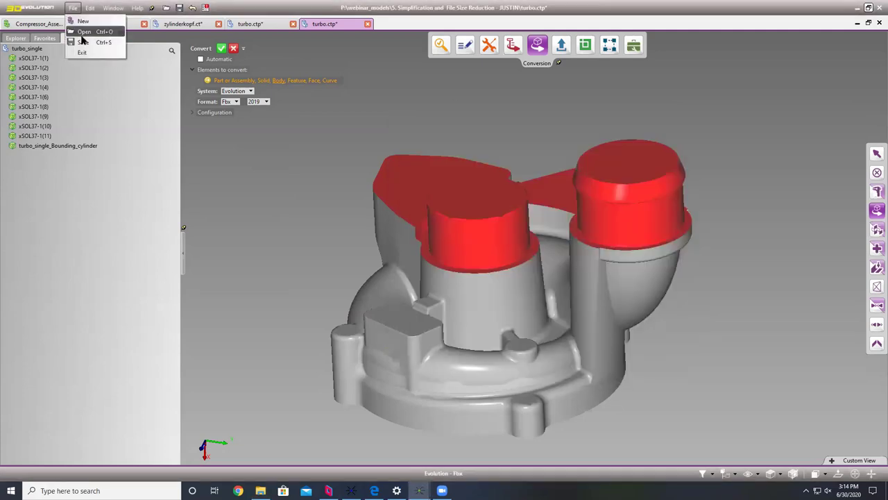
left_click(89, 45)
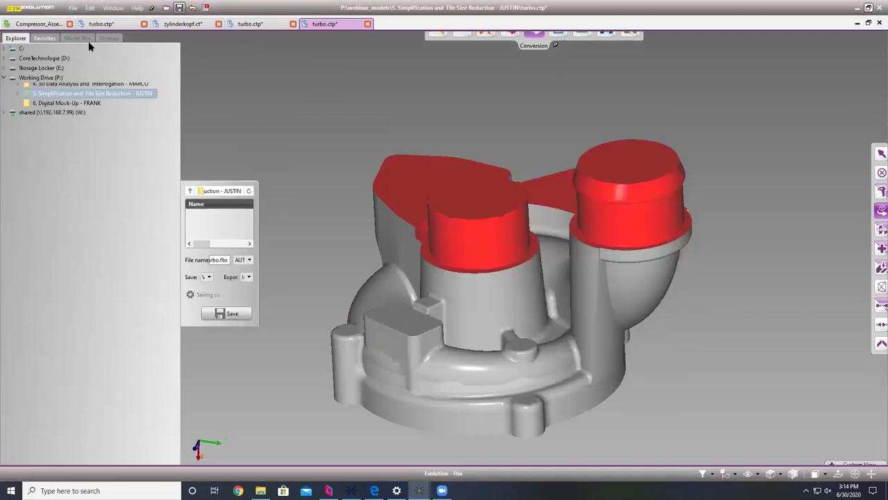
left_click(224, 397)
left_click(234, 398)
type("_1")
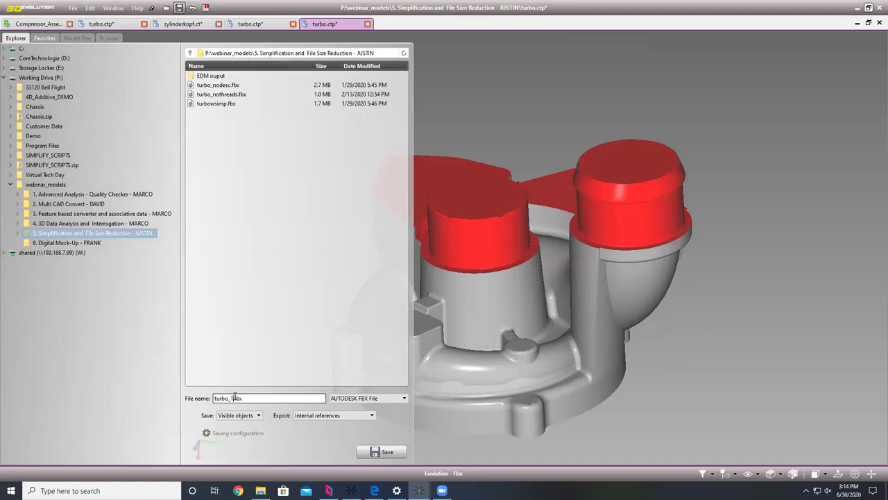
left_click(372, 455)
Switch to File Explorer and compare the size of turbo_1.fbx with the original turbo.ctp and the other exports.
left_click(260, 491)
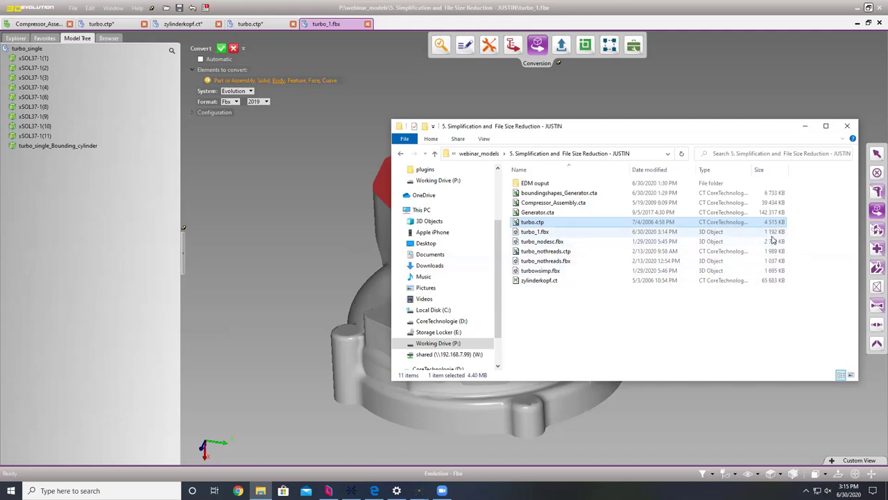
left_click(805, 126)
scroll(661, 213, "up", 5)
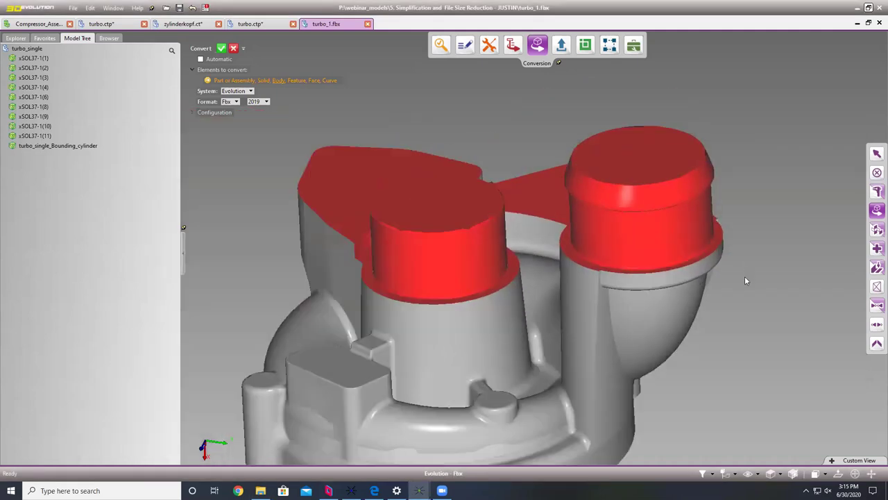
right_click(727, 322)
left_click(762, 276)
scroll(756, 336, "down", 5)
middle_click_drag(729, 361, 587, 322)
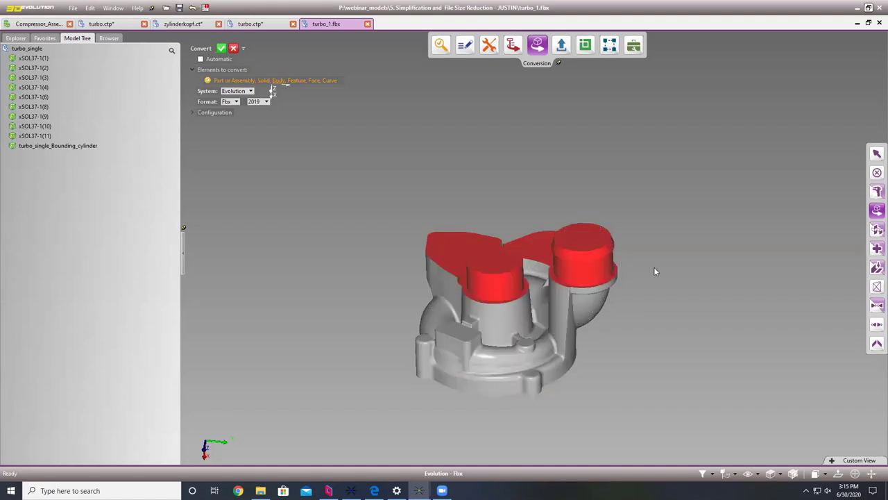
scroll(659, 266, "up", 3)
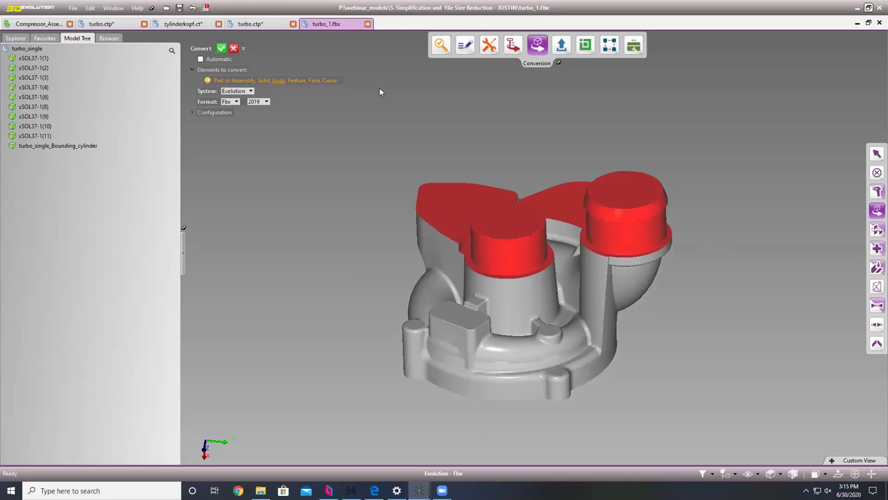
Close all turbo models and the zylinderkopf model without saving, leaving only the compressor assembly open.
left_click(167, 24)
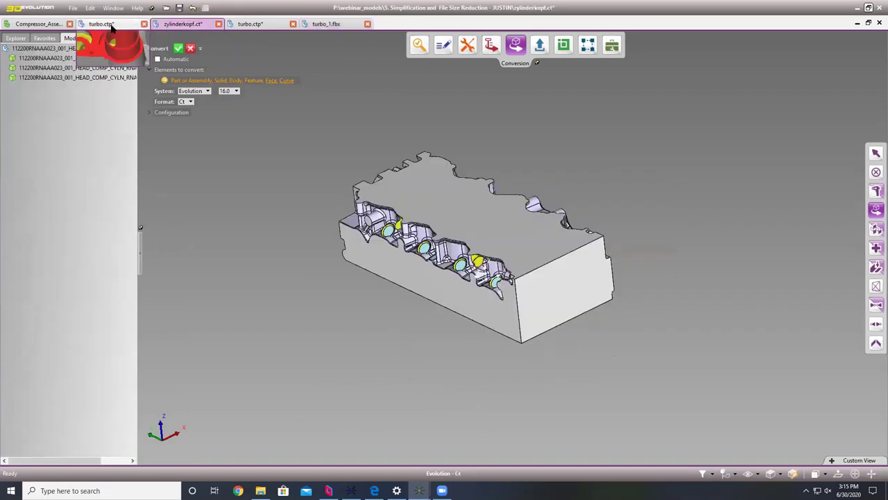
left_click(101, 24)
left_click(144, 24)
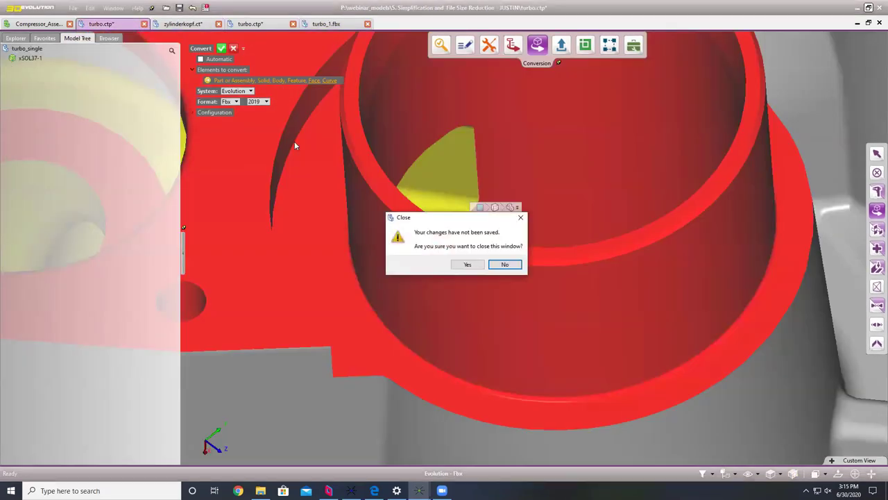
left_click(468, 264)
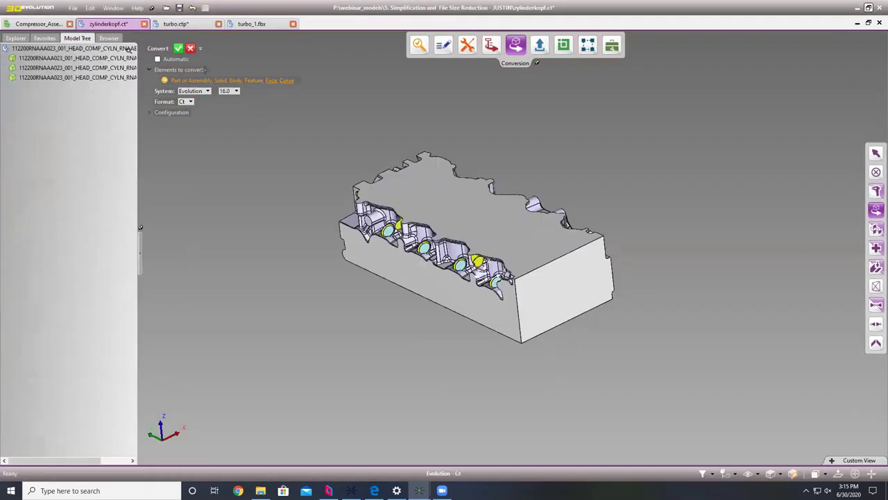
left_click(143, 24)
left_click(462, 264)
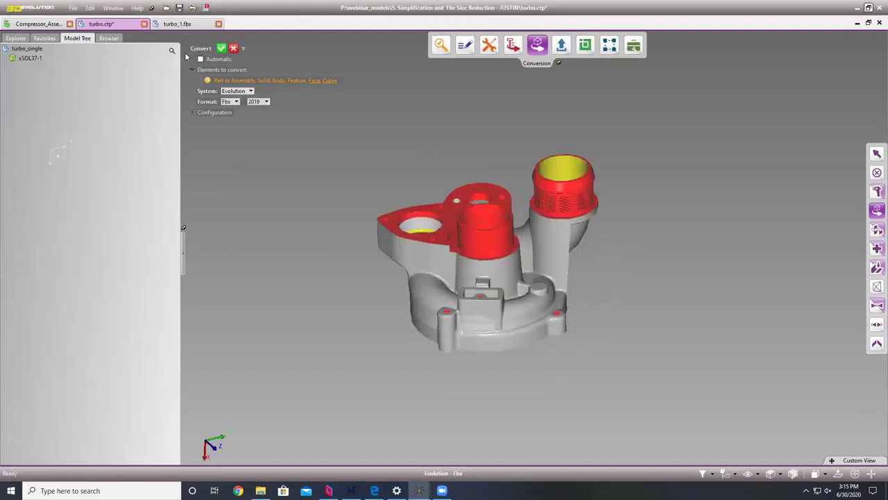
left_click(144, 23)
left_click(461, 265)
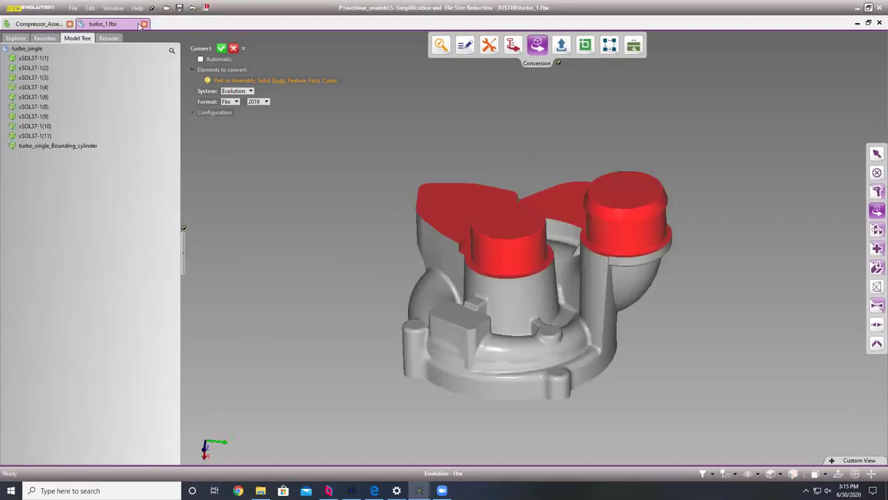
left_click(144, 23)
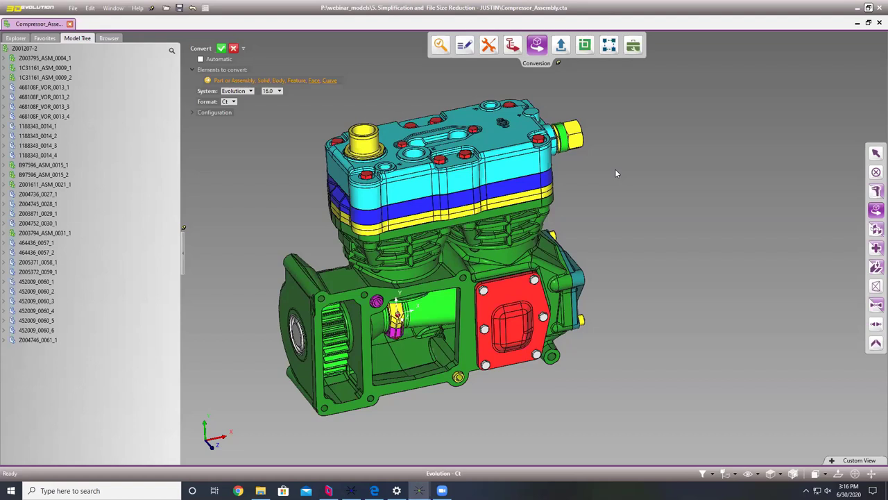
Start the Simplify command for the compressor assembly and review its available simplification modes.
left_click(561, 45)
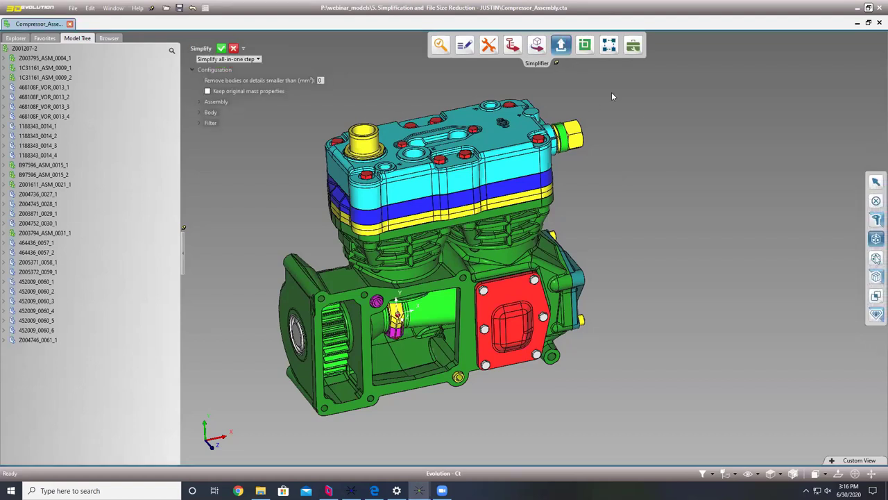
left_click(236, 59)
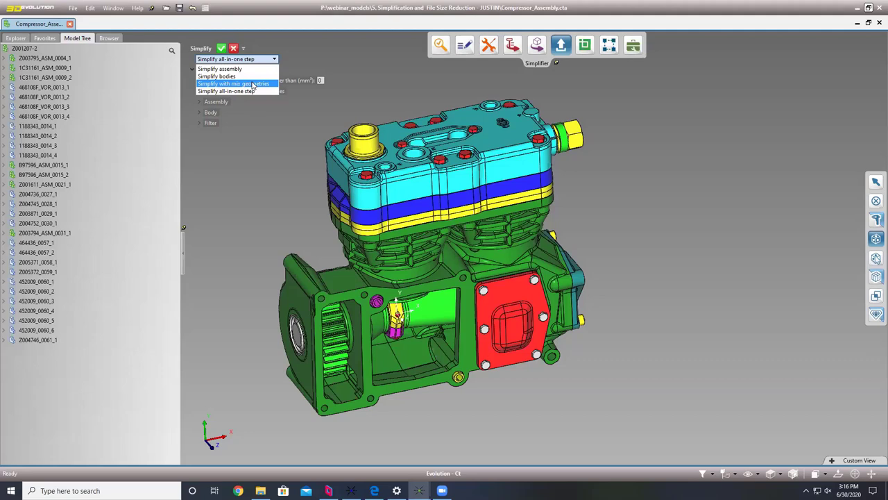
left_click(699, 152)
Examine the generator from outside and check the file size of Generator.cta in File Explorer.
middle_click_drag(642, 208, 608, 199)
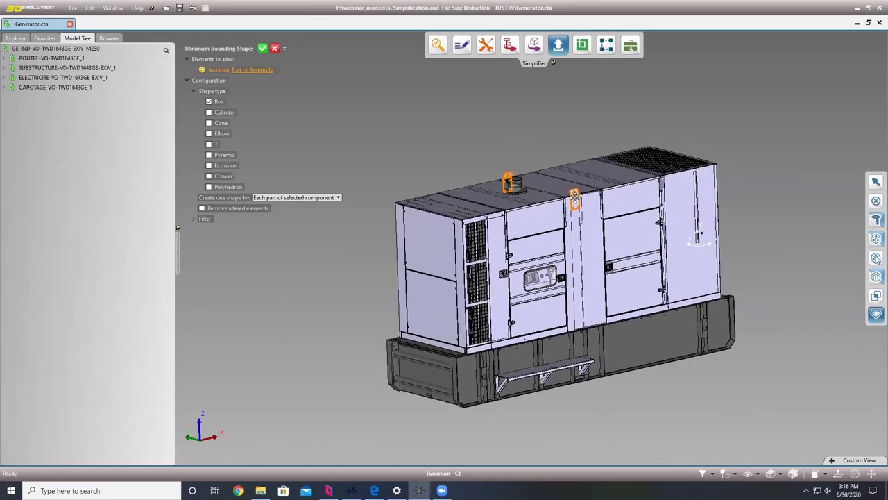
right_click(574, 200)
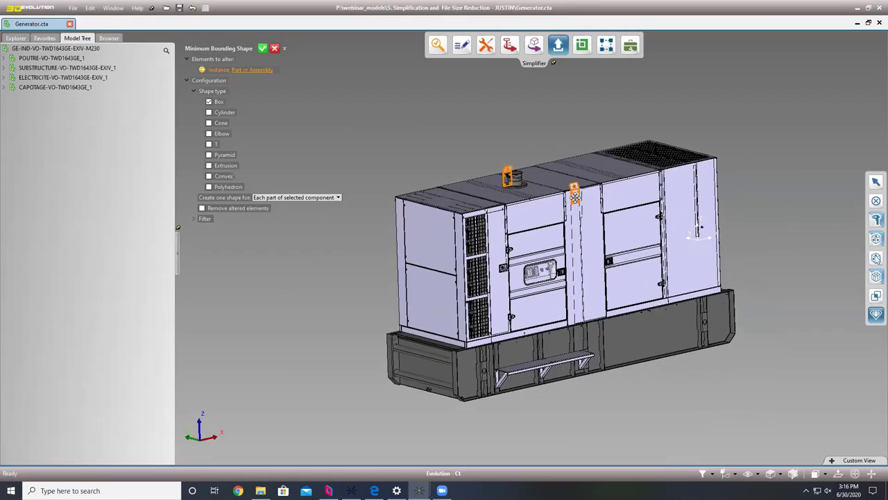
left_click(307, 296)
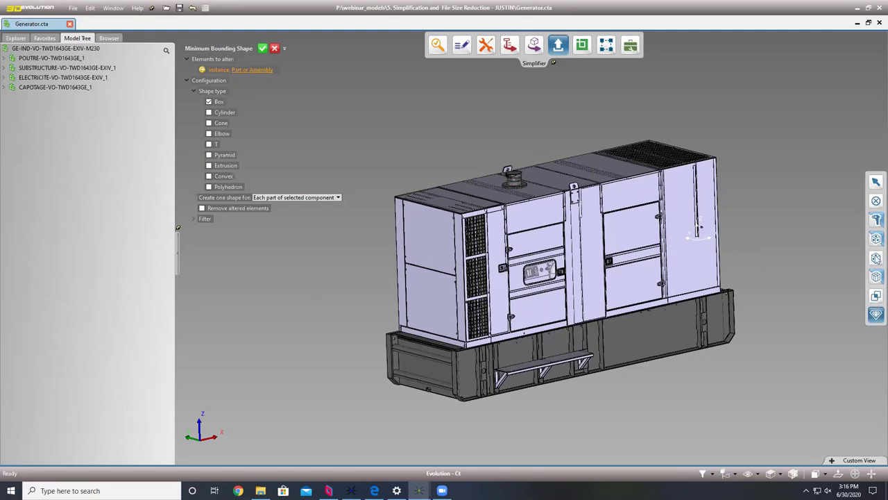
left_click(261, 491)
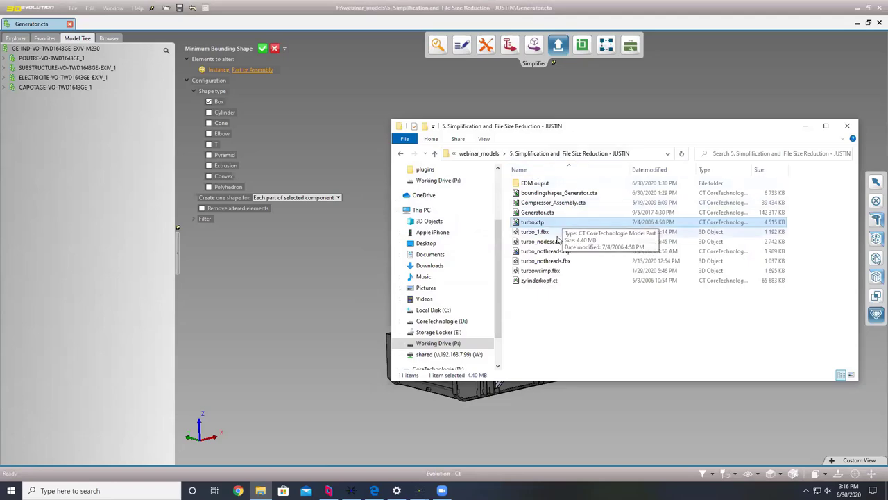
left_click(582, 214)
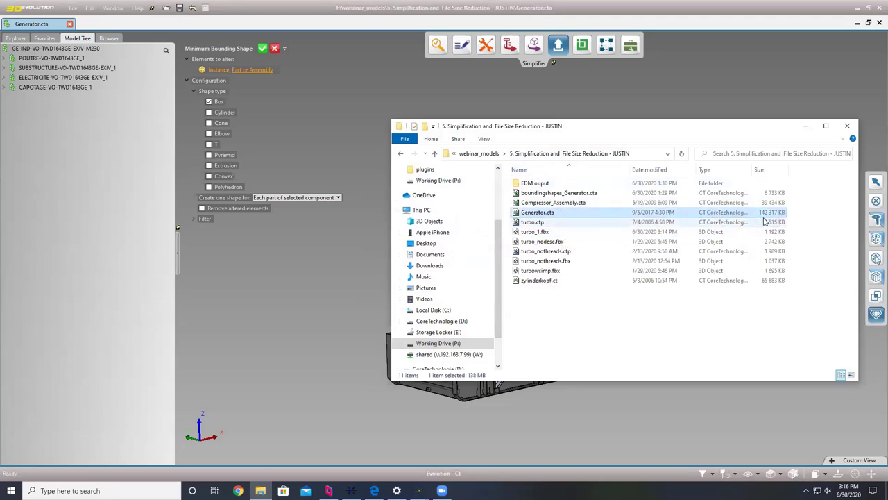
left_click(848, 126)
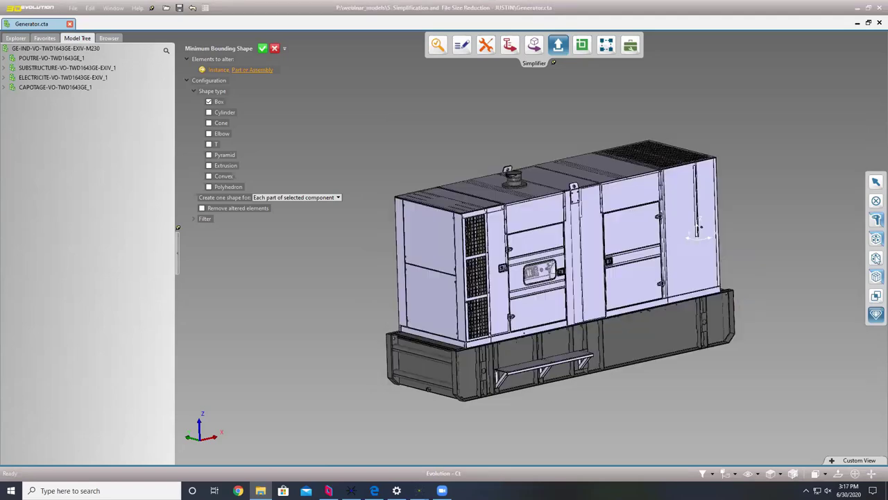
Cut the generator with a section plane along its long side to expose the engine and internal components.
middle_click_drag(441, 284, 685, 214)
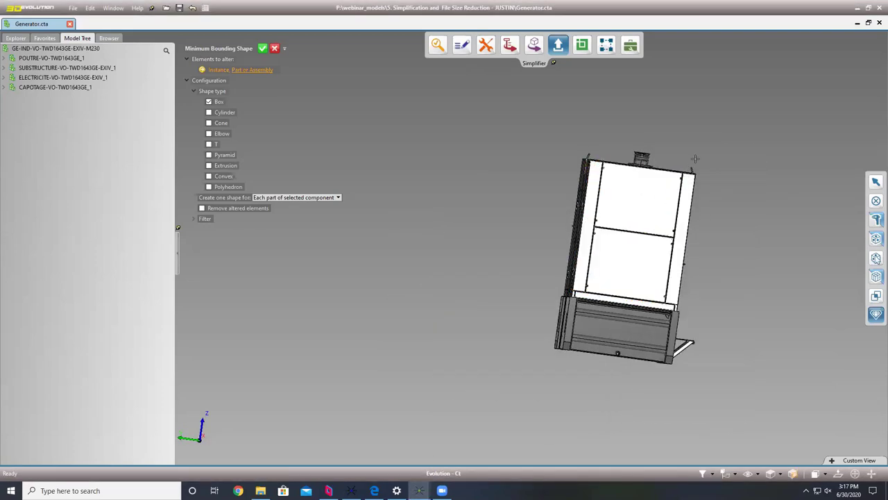
left_click(665, 375)
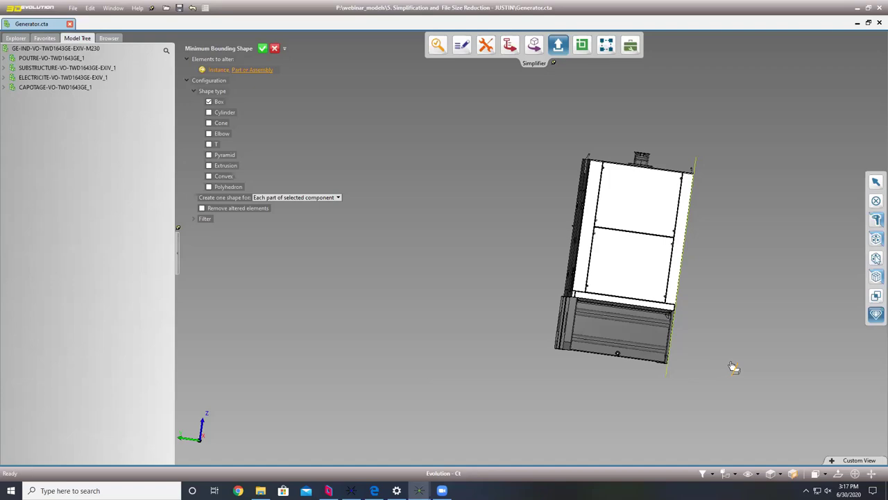
middle_click_drag(707, 372, 725, 368)
scroll(730, 390, "up", 3)
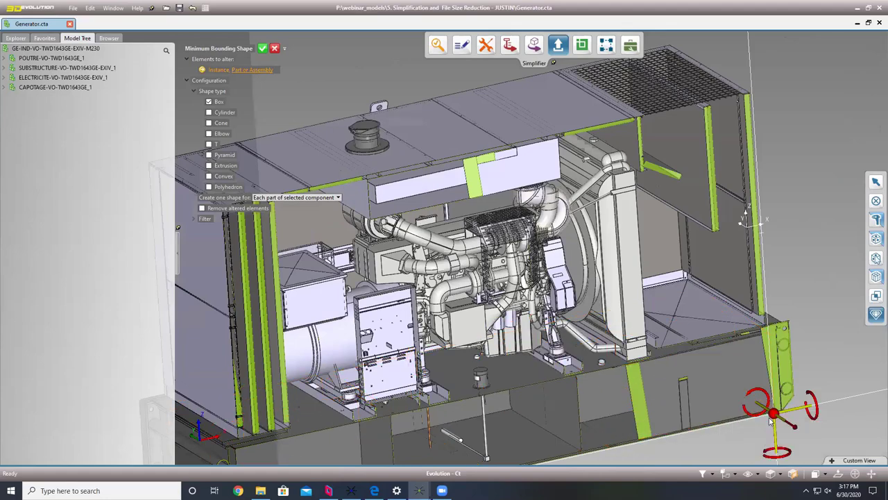
left_click_drag(774, 413, 528, 308)
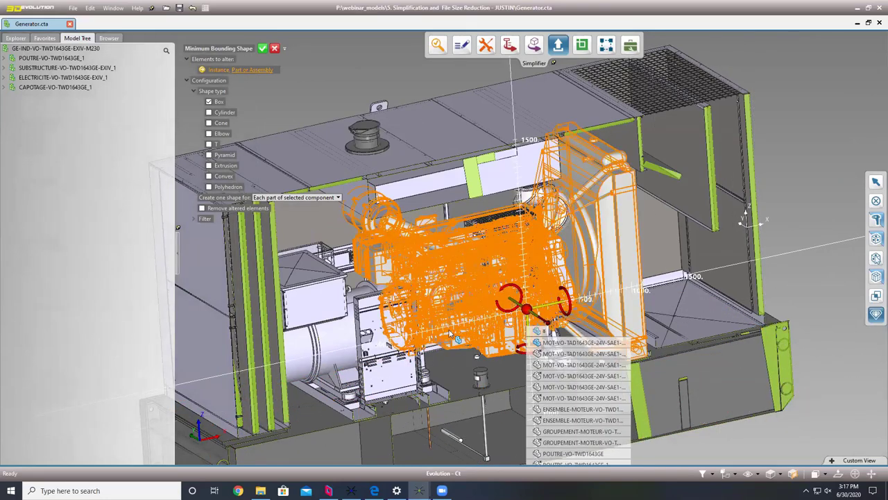
Inspect the circuit board in the electrical cabinet up close and return to the complete, unsectioned generator.
scroll(462, 331, "up", 2)
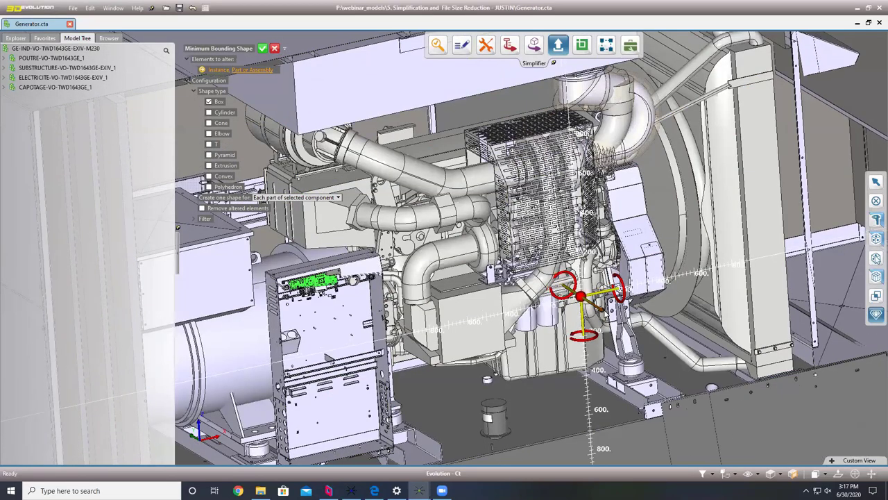
left_click(325, 298)
scroll(324, 299, "up", 6)
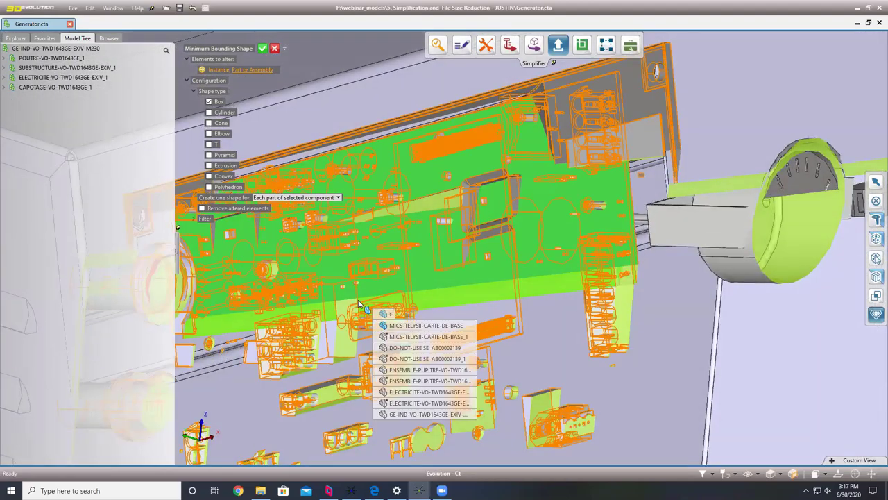
scroll(324, 299, "down", 6)
scroll(384, 313, "down", 10)
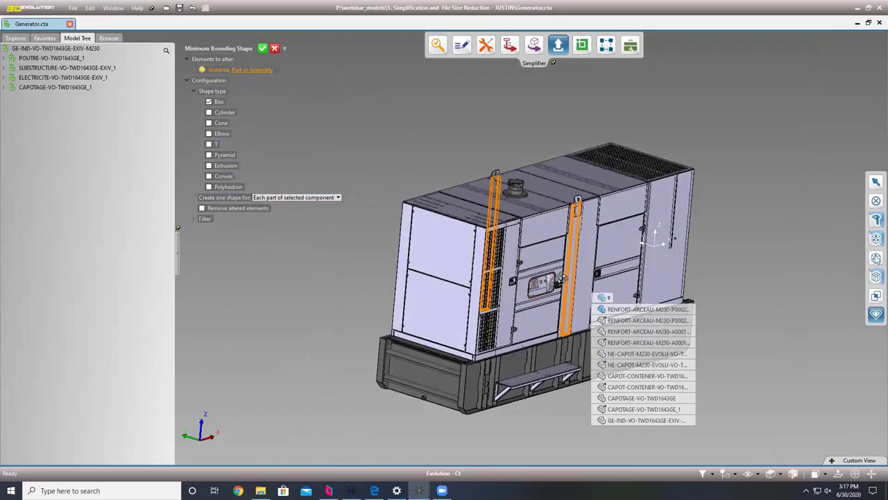
middle_click_drag(592, 295, 566, 285)
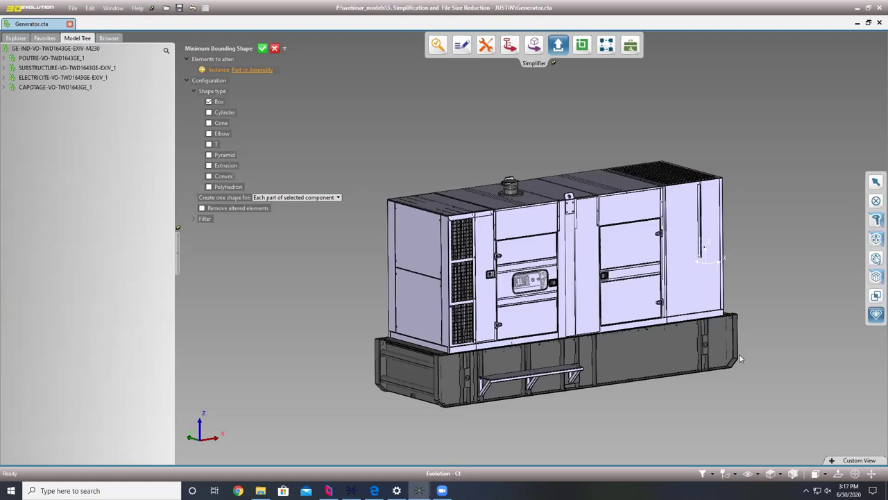
Run Shrink Wrap on the generator with the type Detect outside bodies by using shrink wrap, reviewing the exclusion filter options first.
left_click(876, 257)
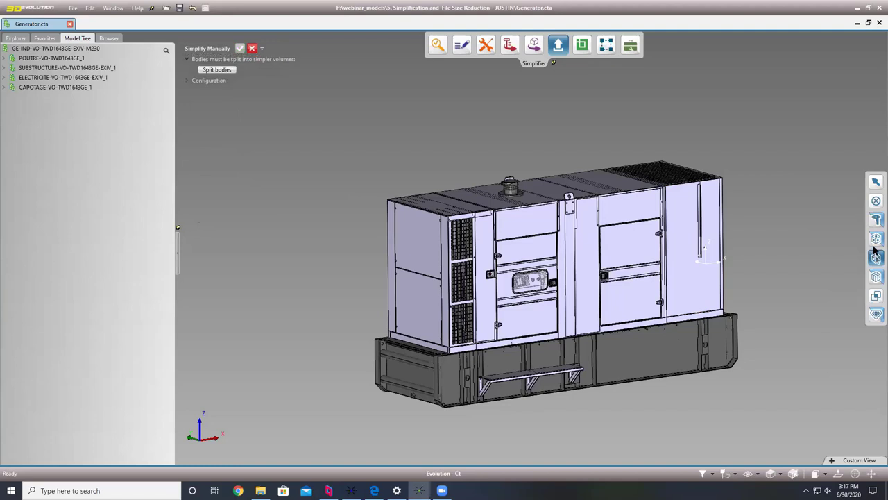
left_click(876, 276)
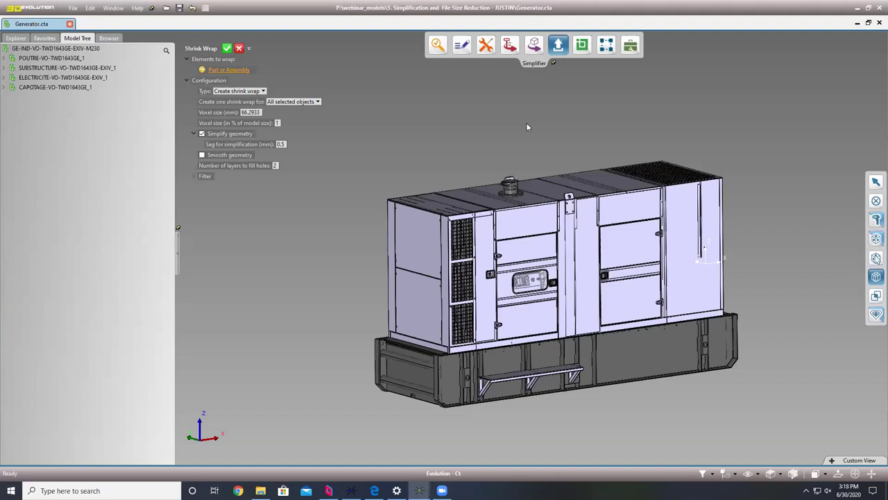
left_click(263, 91)
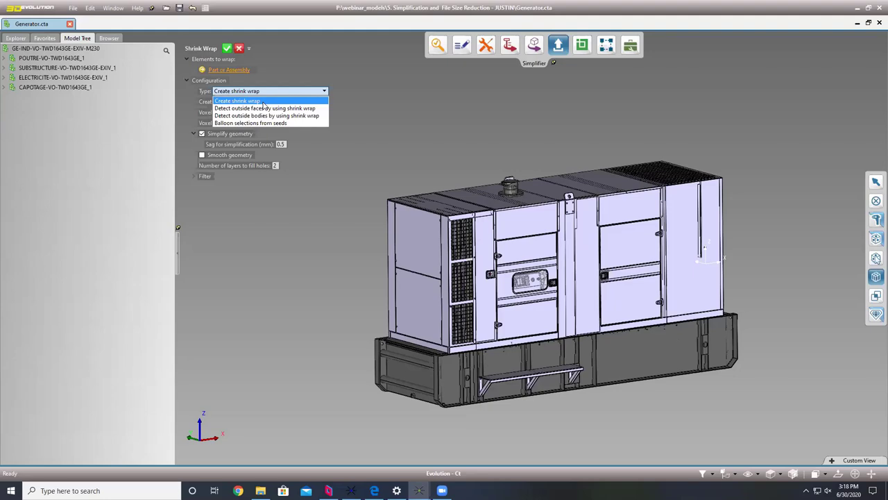
left_click(273, 116)
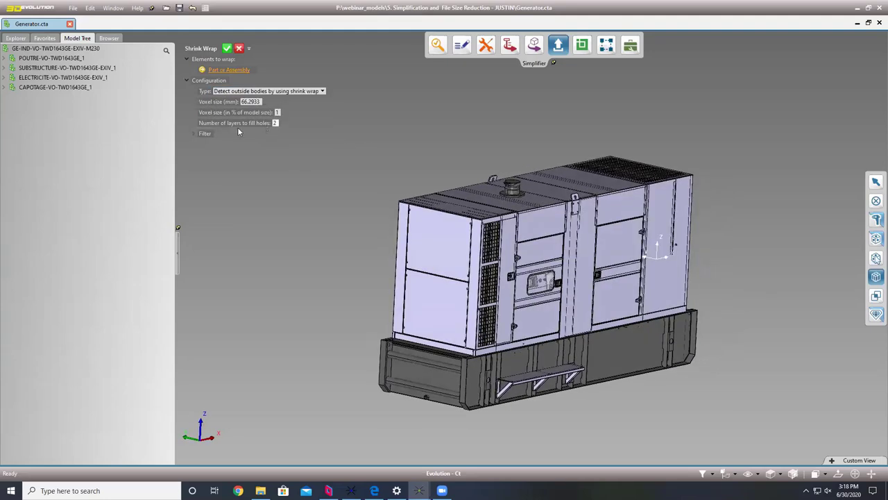
left_click(195, 135)
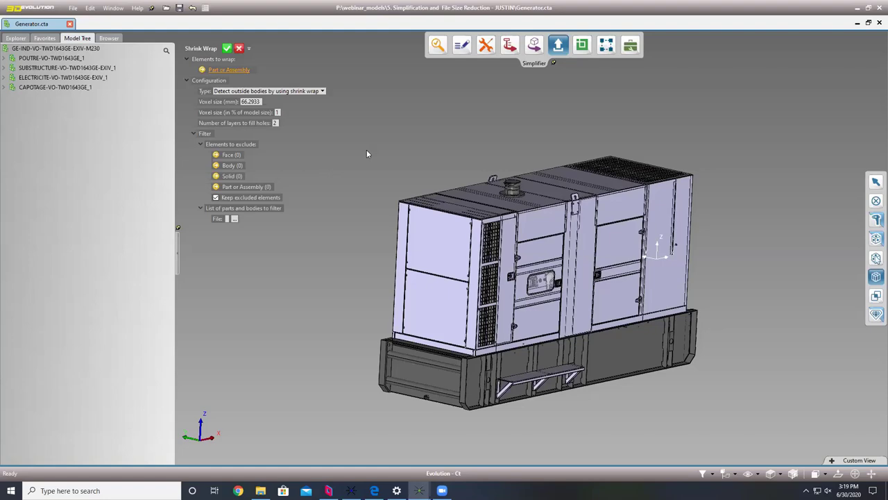
left_click(227, 49)
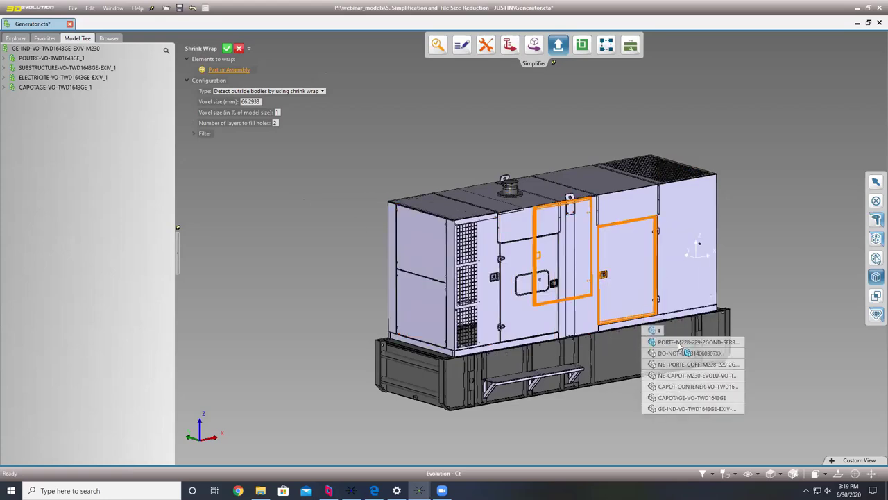
Display only the Outside Bodies and cut the generator with a section plane to examine its interior, restoring the complete model at the end.
left_click(702, 473)
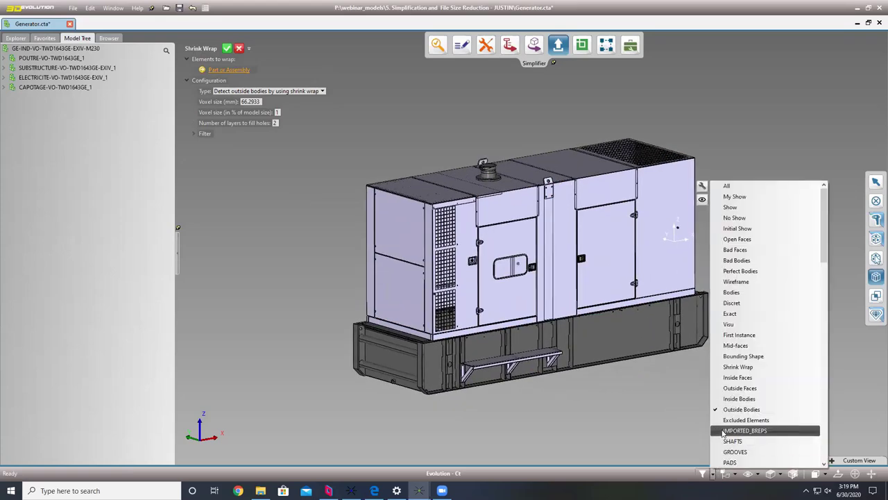
left_click(740, 409)
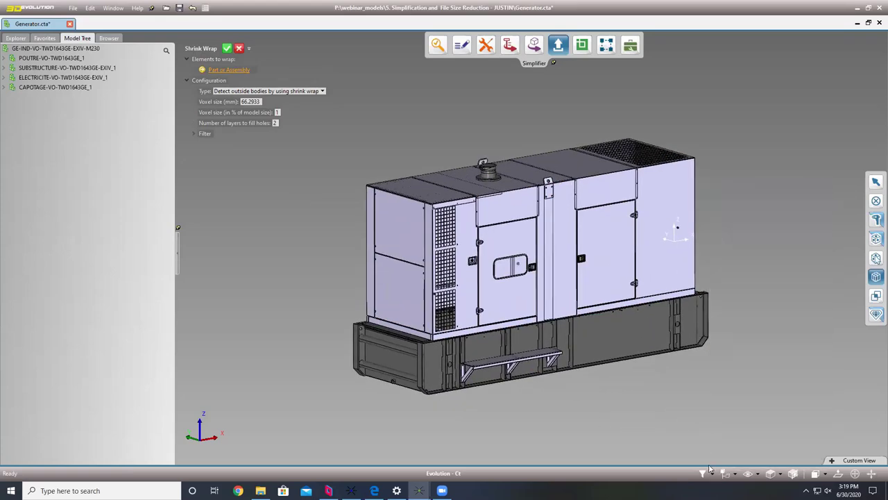
middle_click_drag(612, 420, 655, 416)
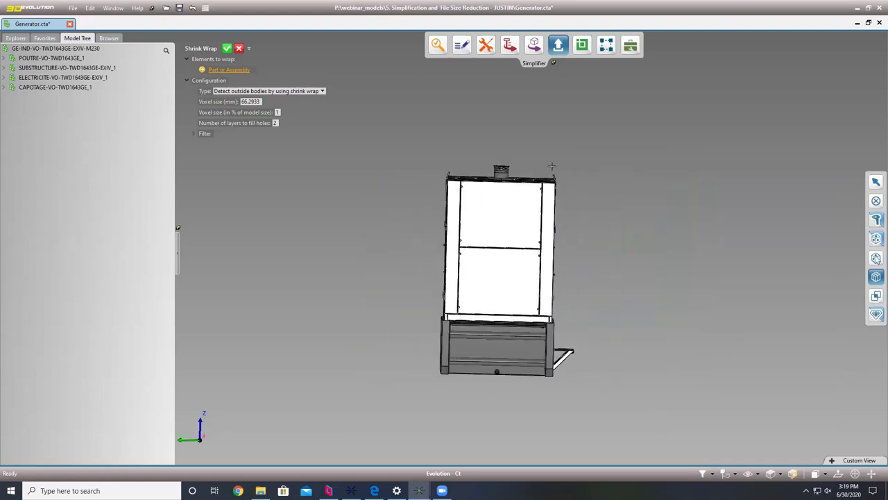
middle_click_drag(743, 353, 609, 349)
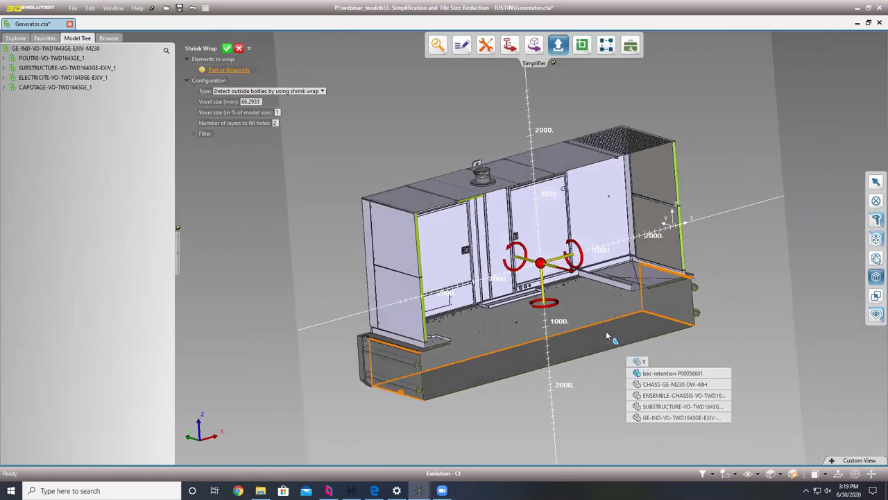
mouse_move(583, 321)
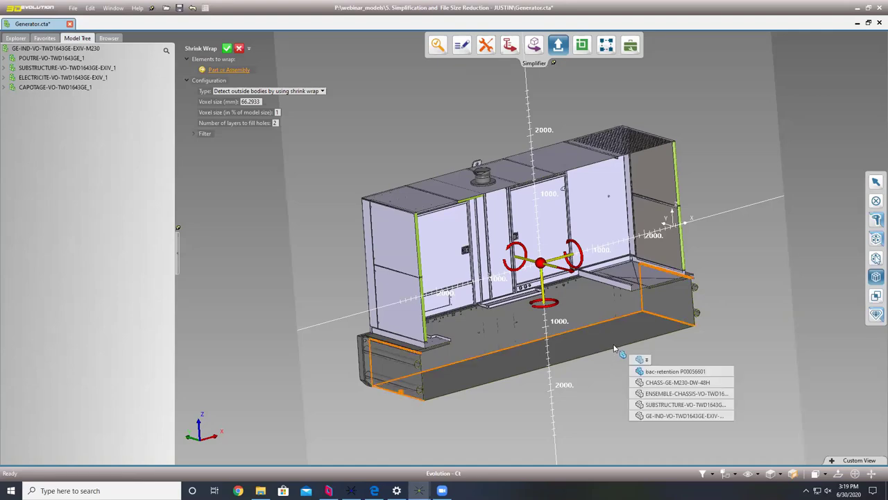
middle_click_drag(617, 323, 537, 326)
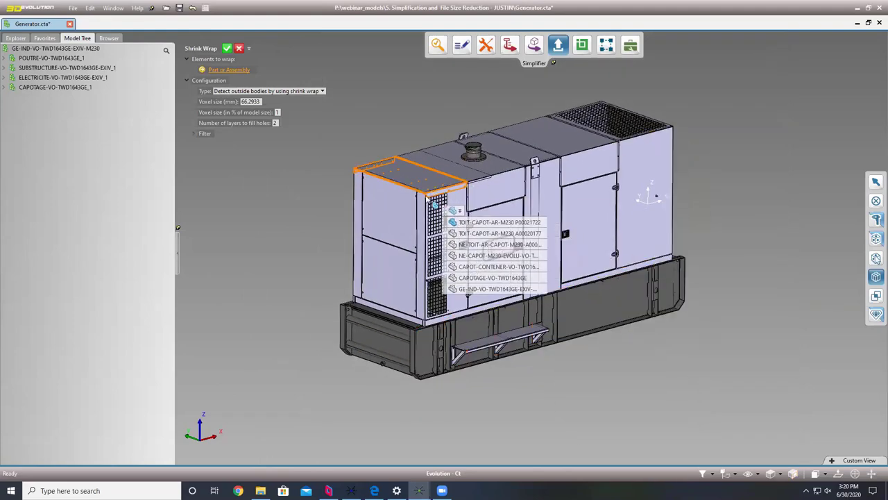
Save only the visible objects as Generator_OUTSIDE.cta and check the new file's size in File Explorer.
left_click(73, 9)
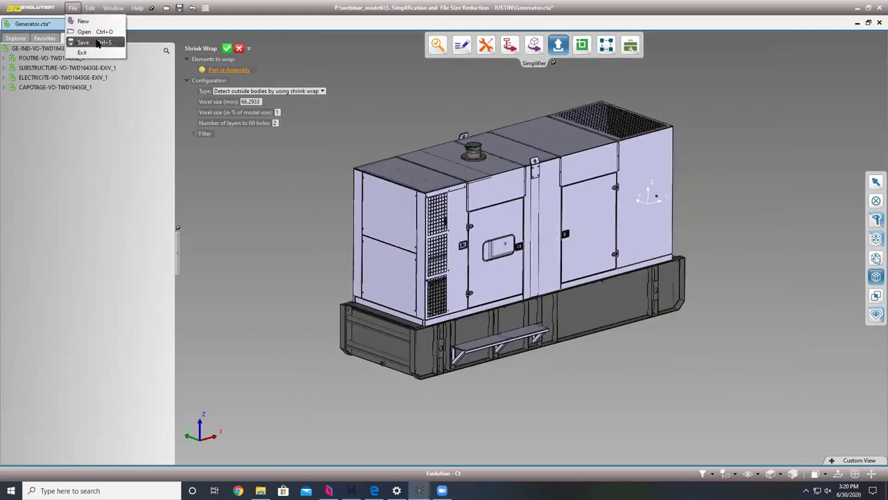
left_click(90, 41)
left_click(318, 415)
left_click(244, 415)
left_click(244, 432)
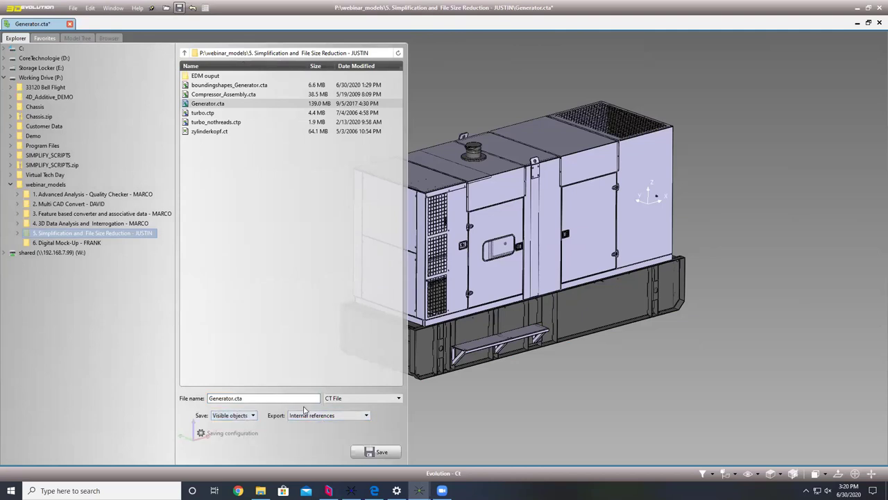
left_click(232, 398)
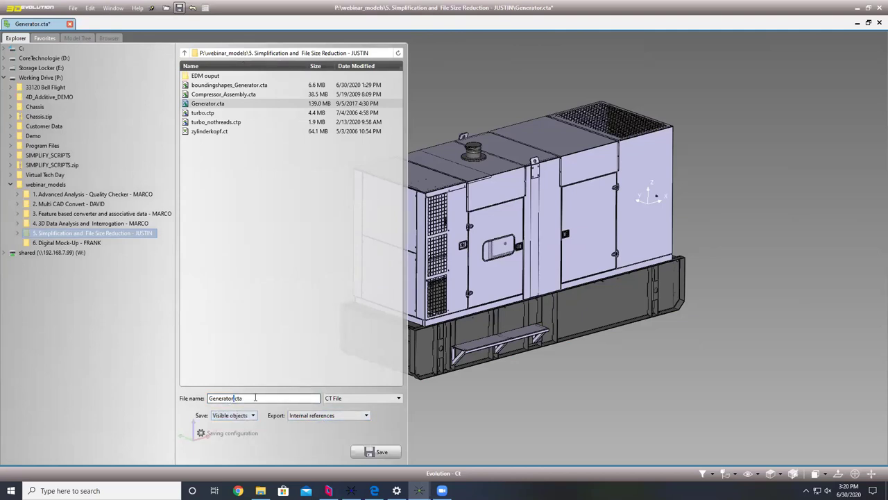
type("_OUTSIDE_M")
key("BackSpace")
key("BackSpace")
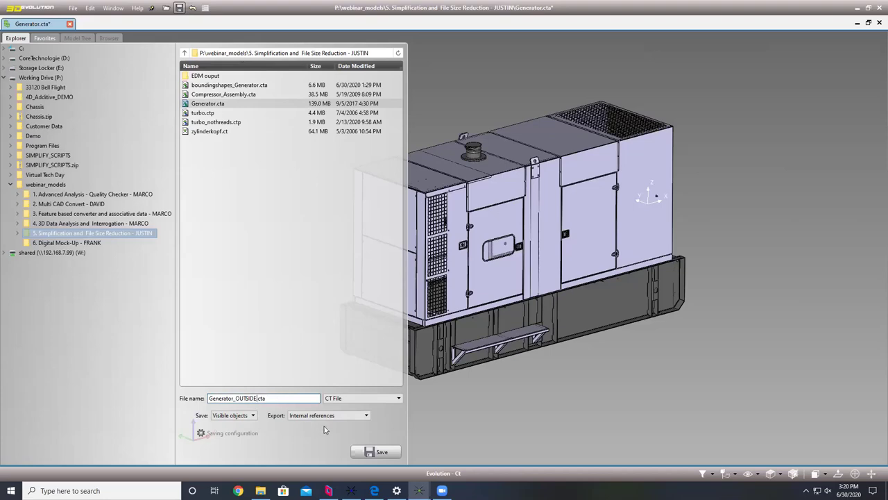
left_click(359, 452)
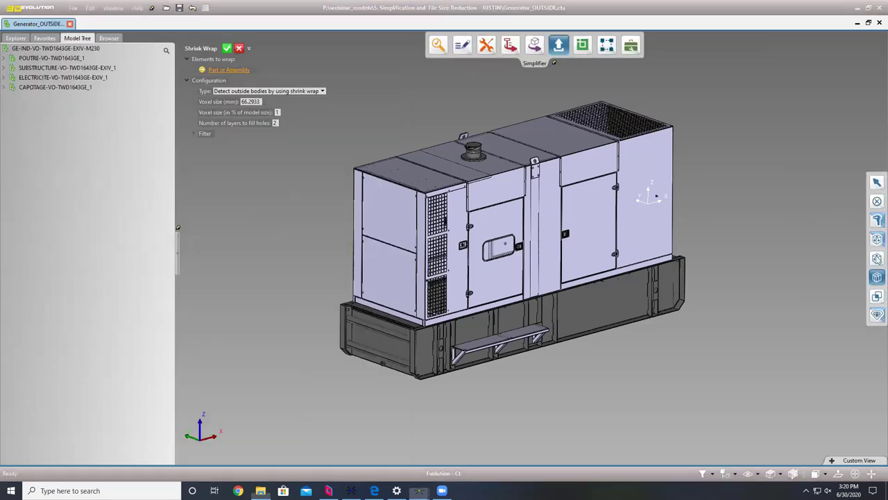
key("alt+Tab")
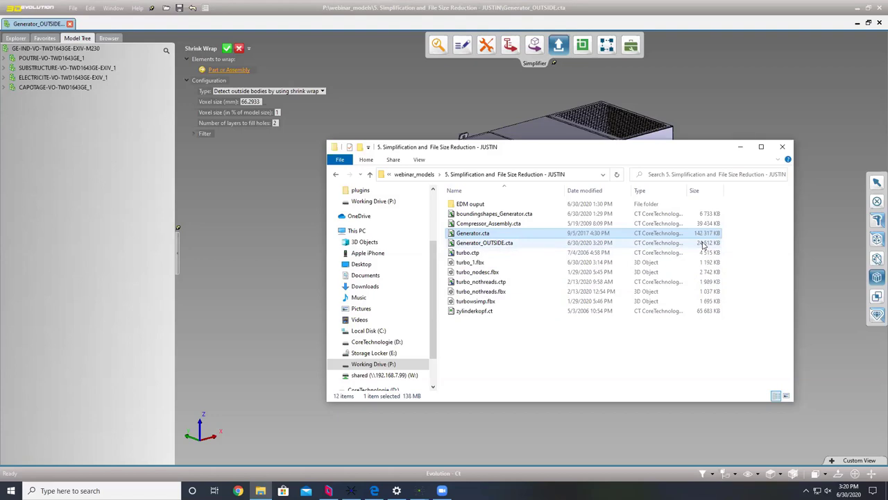
left_click(740, 147)
Display only the Inside Bodies and examine the generator's internal components up close.
left_click(732, 471)
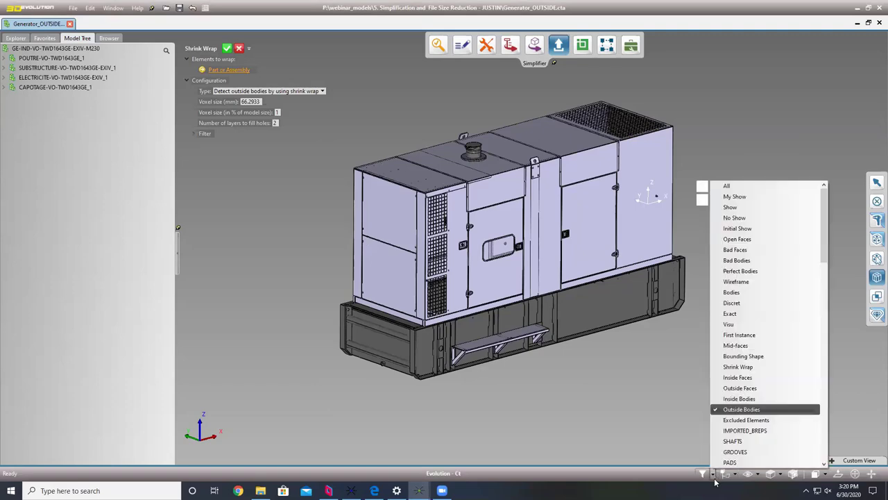
left_click(729, 401)
mouse_move(601, 361)
middle_mouse_down()
mouse_move(574, 351)
mouse_move(595, 357)
middle_mouse_up()
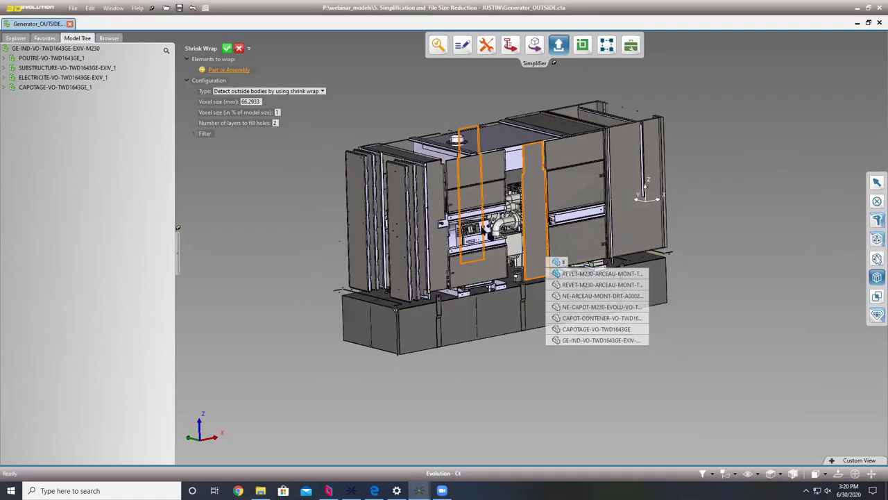
scroll(498, 252, "up", 5)
scroll(498, 251, "up", 2)
scroll(541, 254, "down", 8)
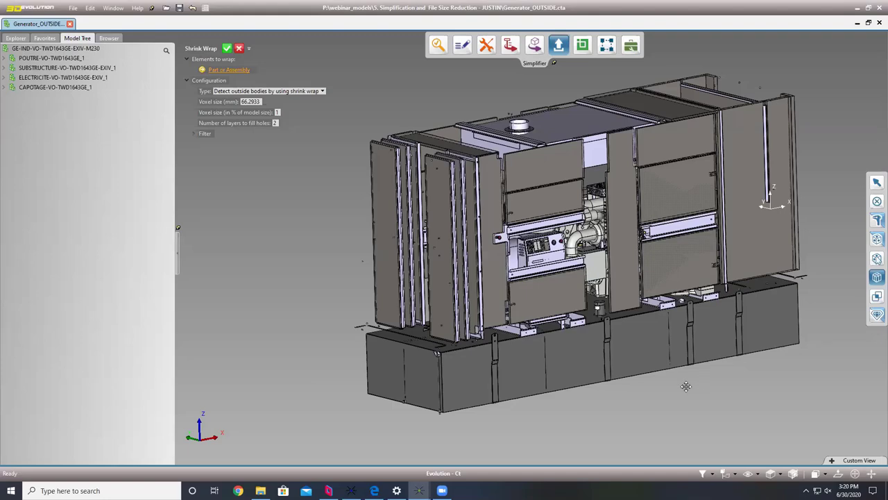
middle_click_drag(699, 401, 732, 429)
Display the Outside Bodies again and delete all invisible objects from the generator.
left_click(714, 475)
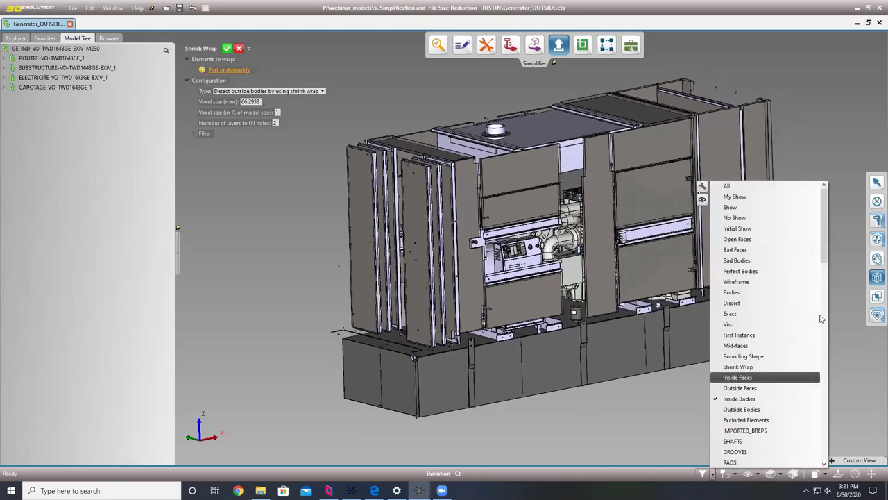
left_click(750, 406)
left_click(877, 200)
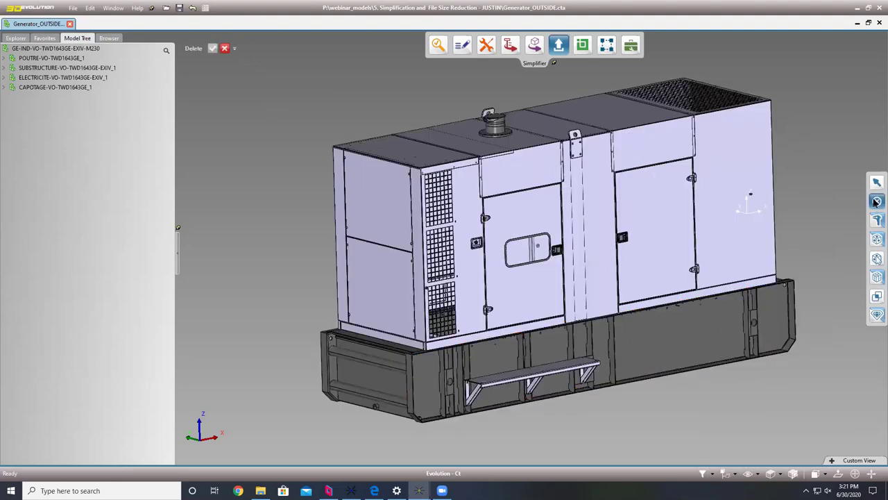
left_click(269, 59)
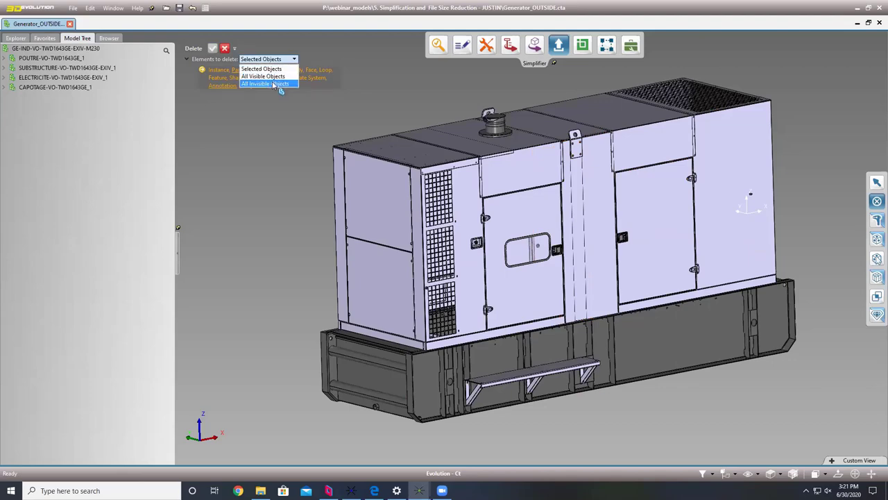
left_click(270, 84)
middle_click_drag(302, 172, 464, 204)
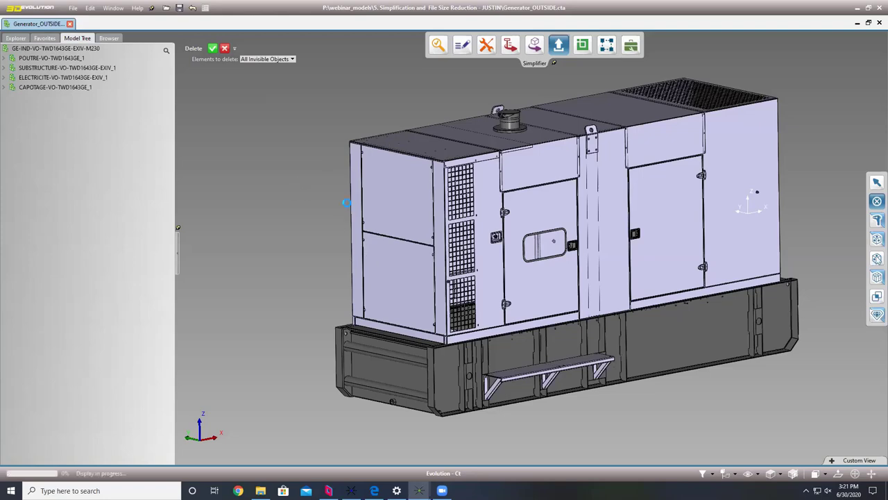
Reset the Delete command to Selected Objects and set the display filter to All to inspect the generator.
left_click(267, 59)
left_click(262, 69)
left_click(713, 474)
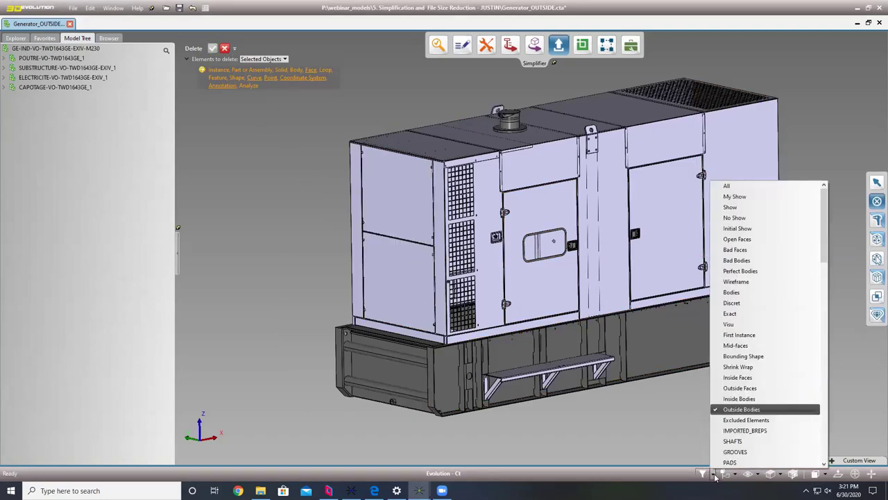
left_click(727, 186)
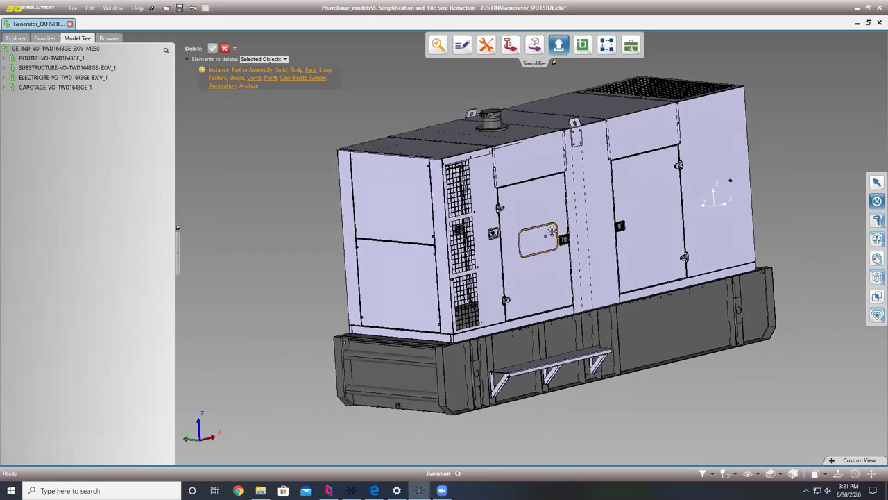
middle_click_drag(550, 231, 606, 217)
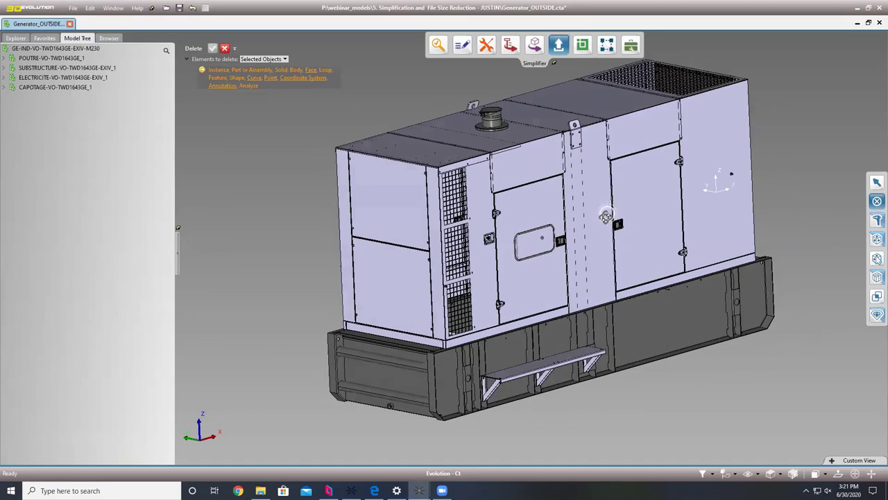
mouse_move(463, 199)
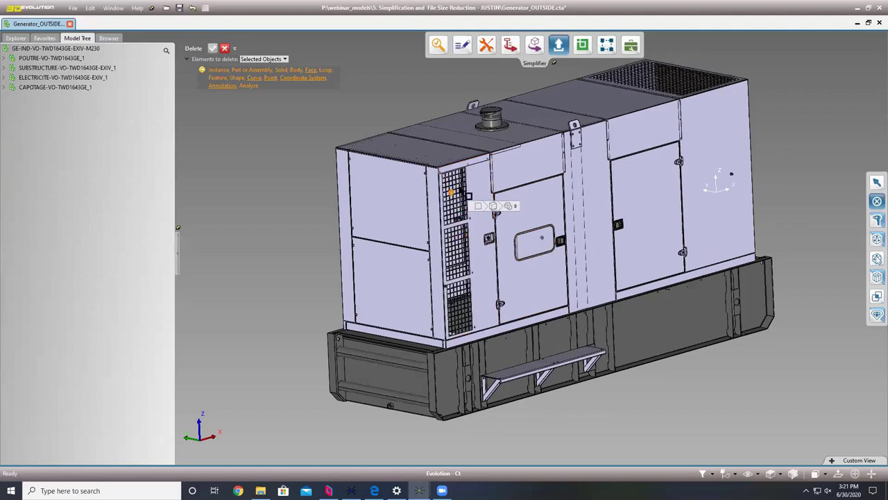
Simplify the generator with the Simplify all-in-one step mode, leaving the default configuration.
left_click(877, 239)
left_click(239, 59)
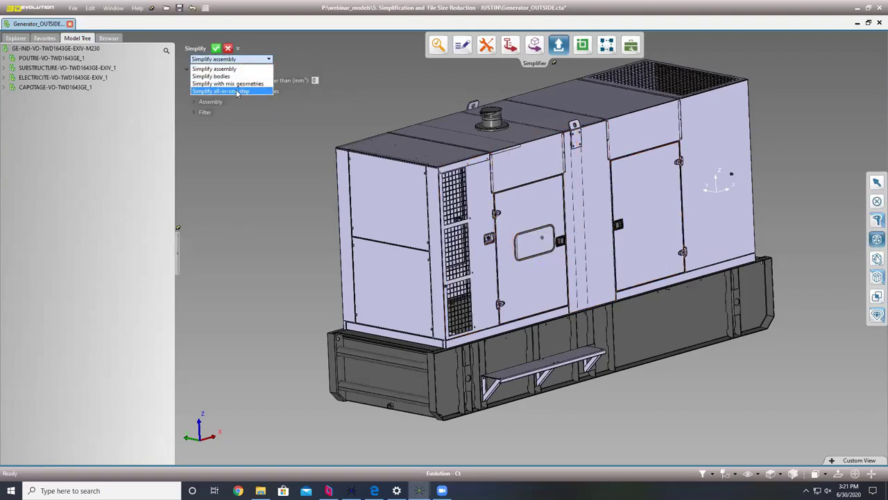
left_click(235, 90)
left_click(216, 48)
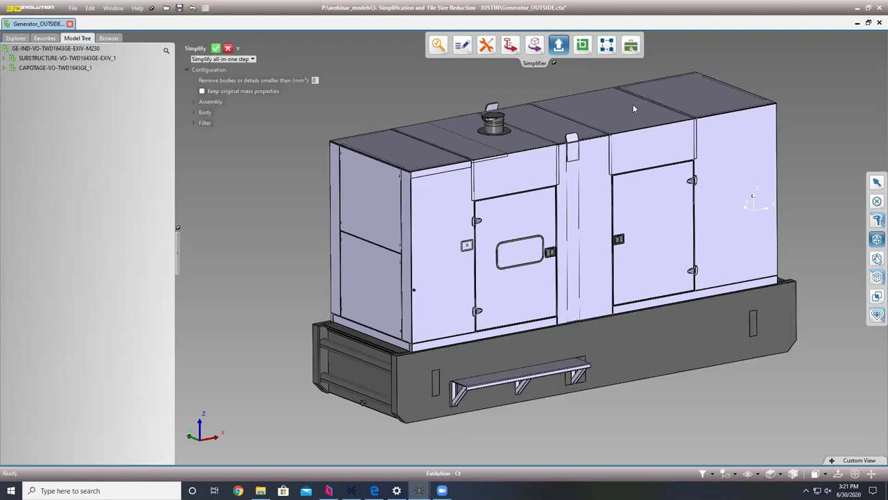
Save all objects of the simplified generator as Generator_OUTSIDE_aio.cta.
left_click(75, 9)
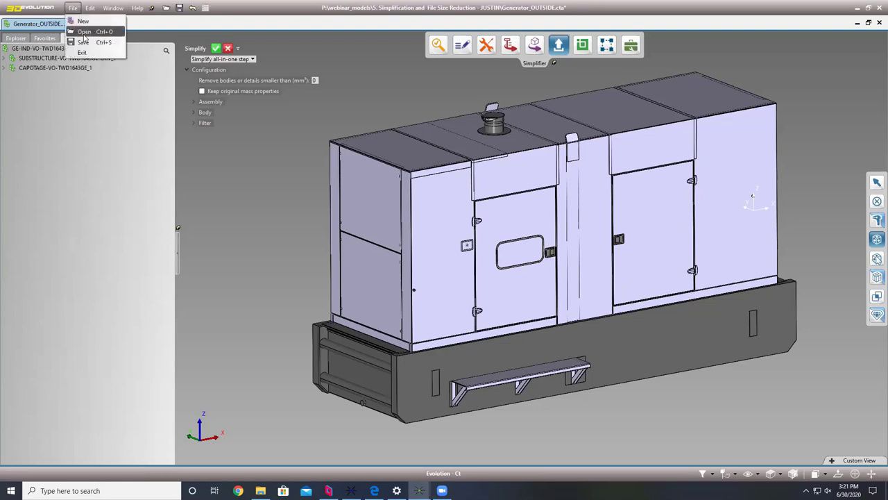
left_click(78, 43)
left_click(260, 398)
left_click(253, 415)
left_click(232, 426)
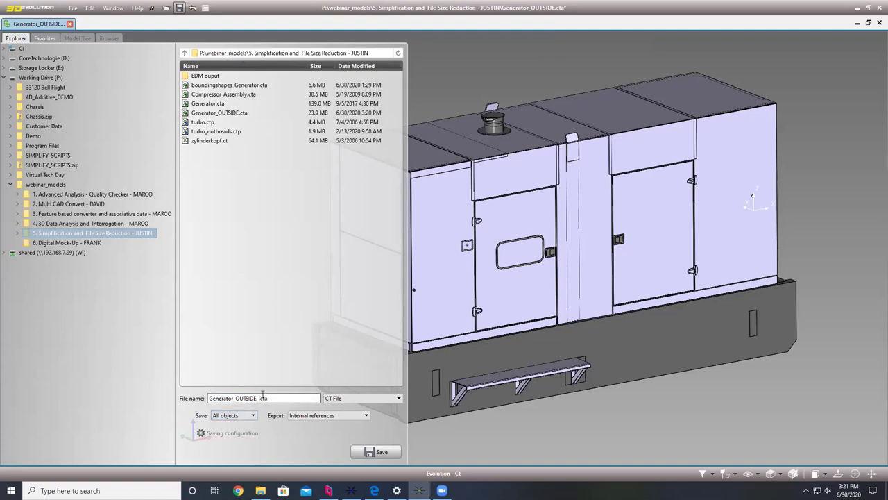
left_click(379, 451)
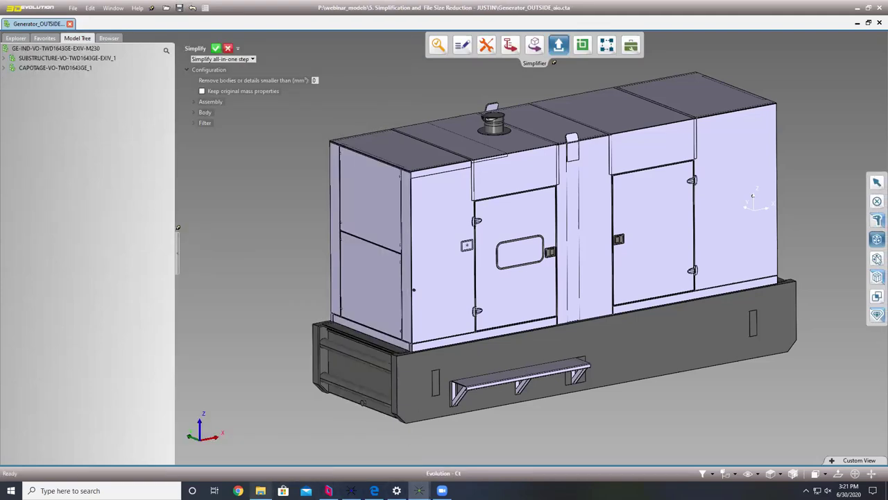
Compare the size of Generator_OUTSIDE_aio.cta with the other generator files in File Explorer and return to the model.
left_click(261, 491)
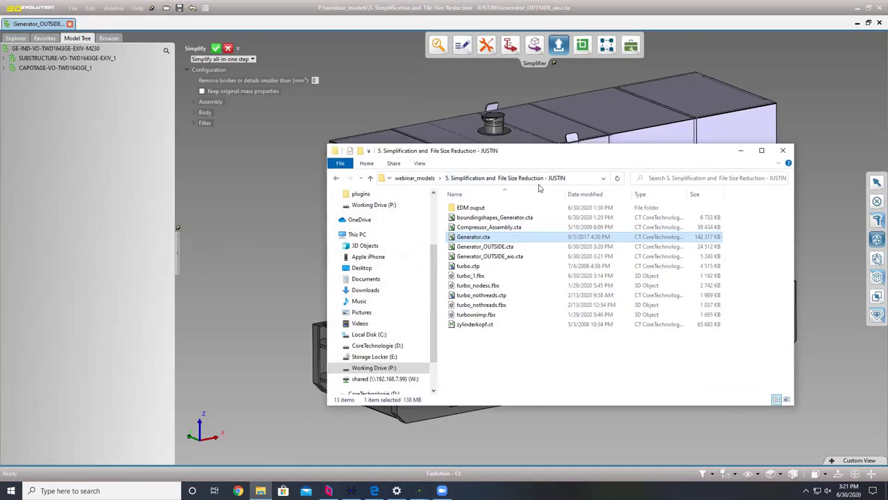
left_click_drag(536, 151, 532, 159)
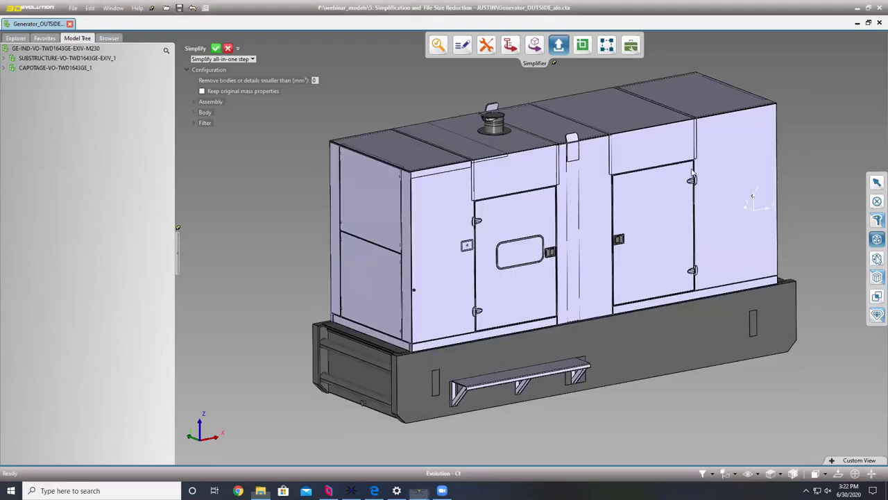
left_click(738, 155)
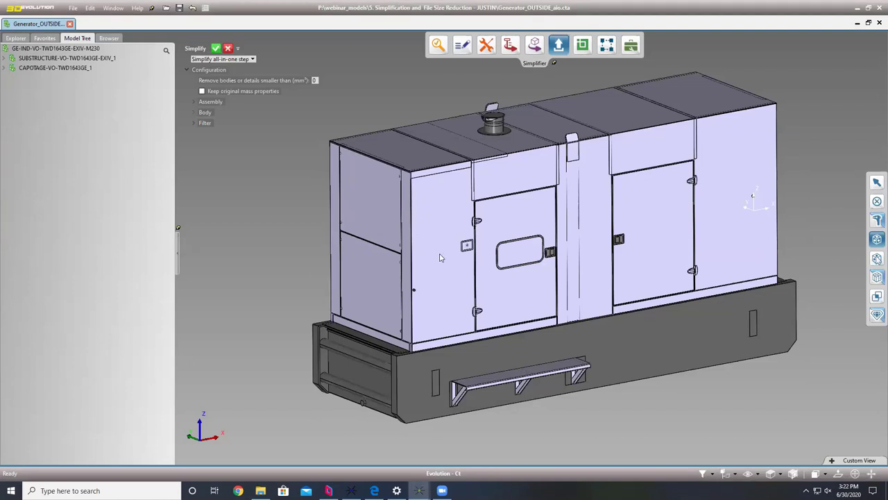
Set up Minimum Bounding Shape with Box, Cylinder and Polyhedron types, creating one shape for each part of the selected component.
left_click(877, 315)
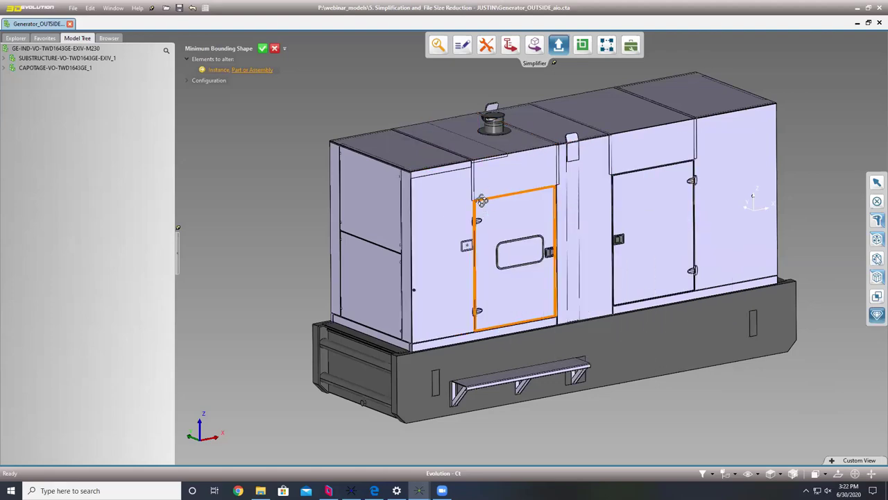
middle_click_drag(479, 177, 424, 188)
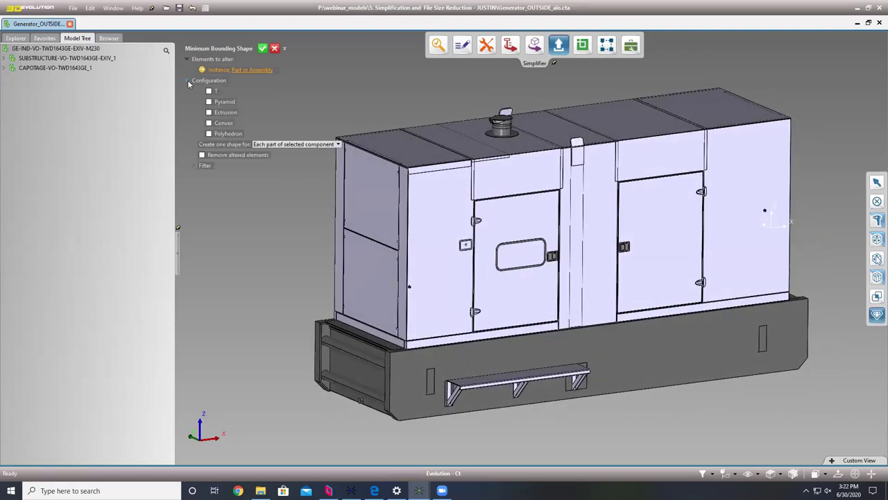
left_click(188, 81)
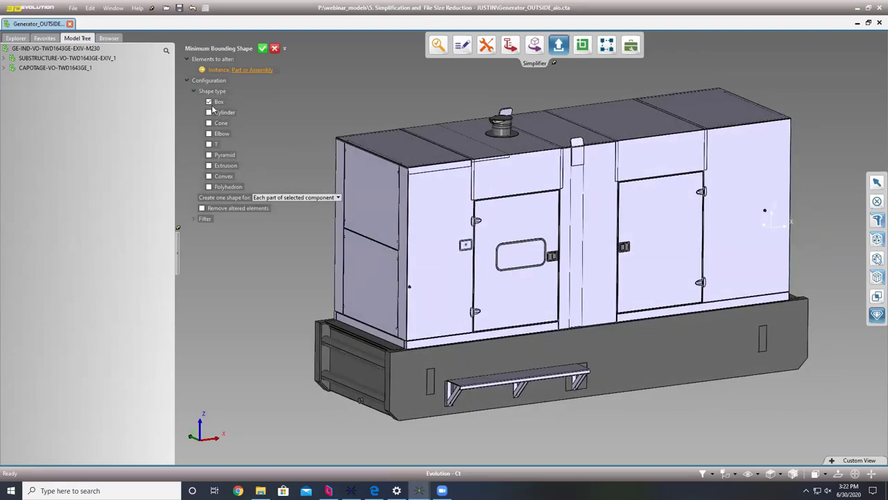
left_click(216, 188)
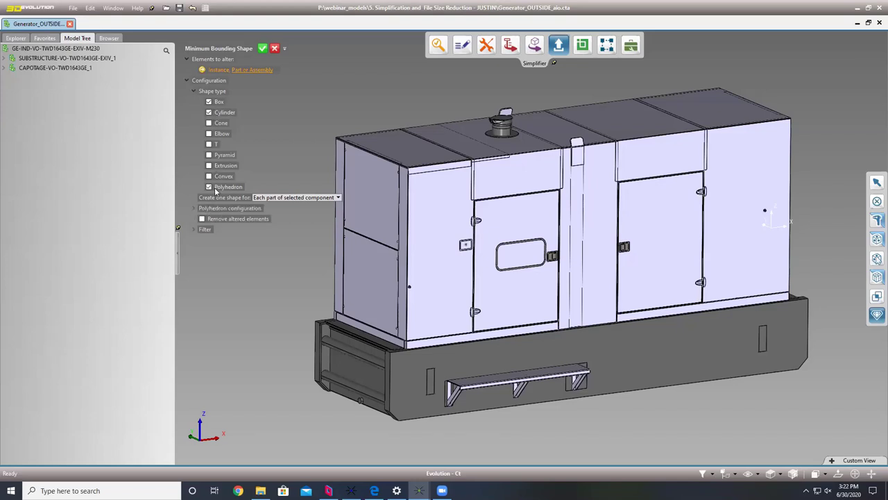
left_click(295, 197)
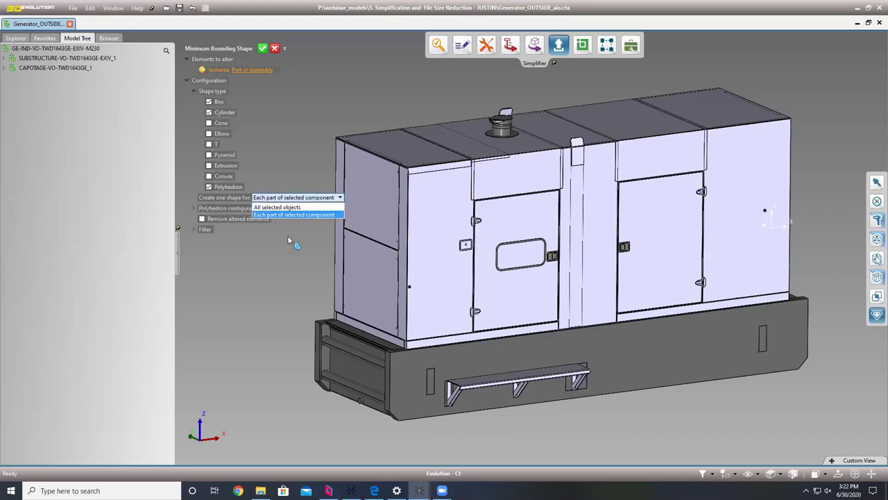
left_click(291, 199)
Enable the advanced menu in the preferences and open the Shell with the recorded commands.
left_click(112, 8)
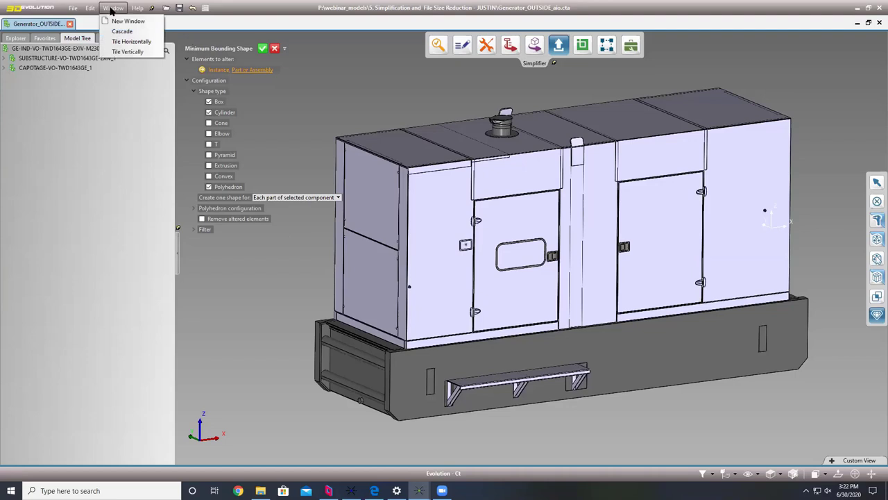
mouse_move(90, 9)
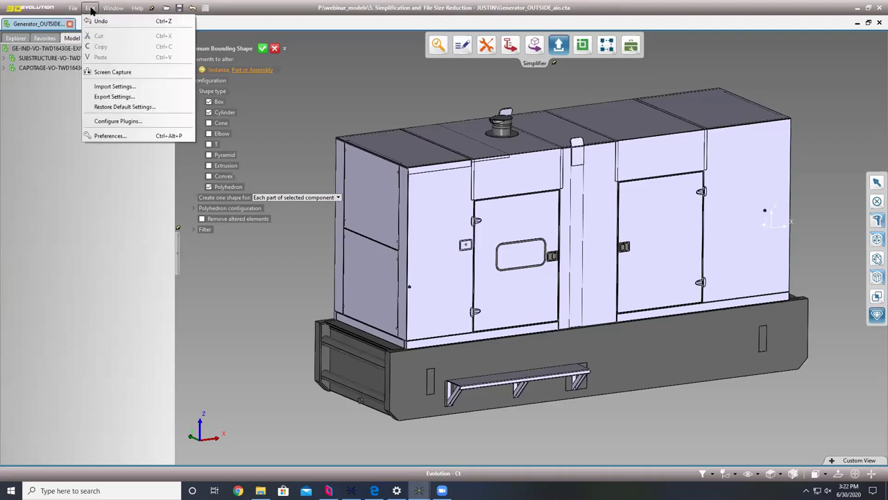
left_click(111, 136)
left_click(339, 328)
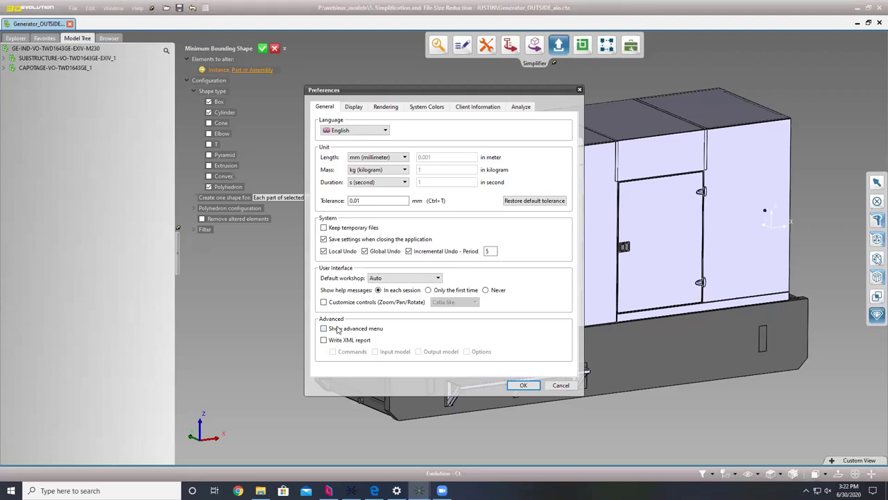
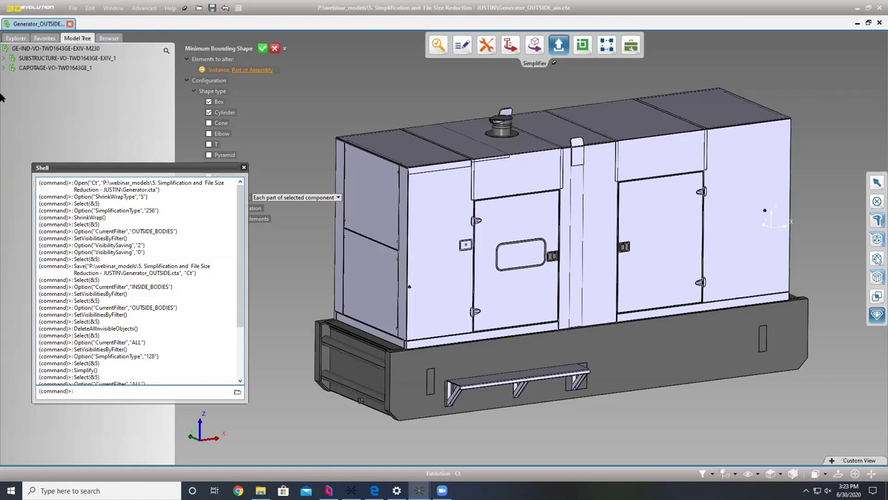
Leave Minimum Bounding Shape and switch to the User Tools workshop.
mouse_move(340, 248)
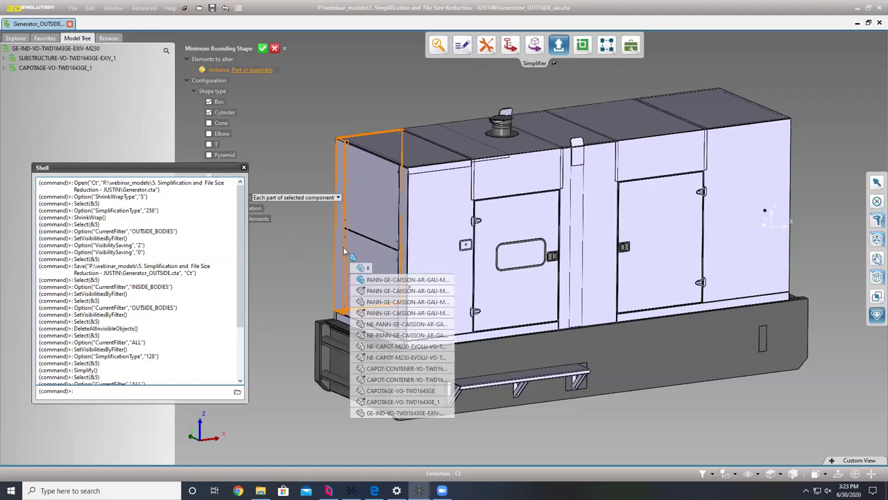
mouse_move(538, 278)
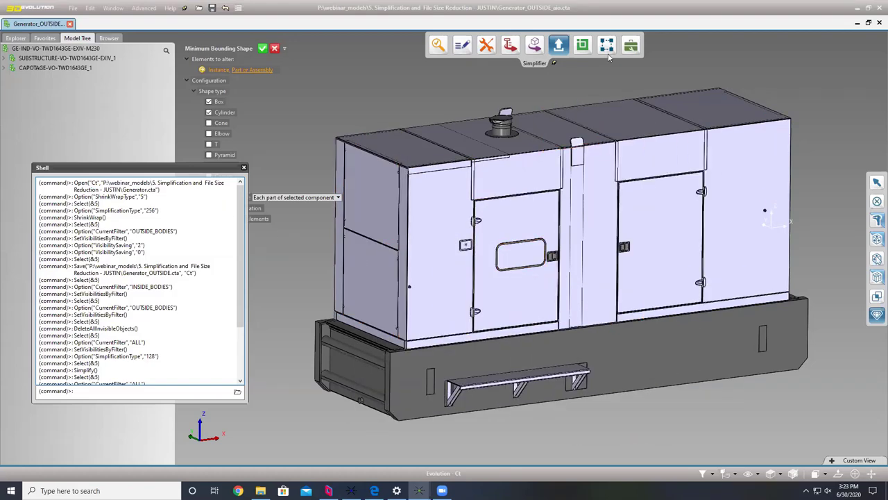
left_click(631, 45)
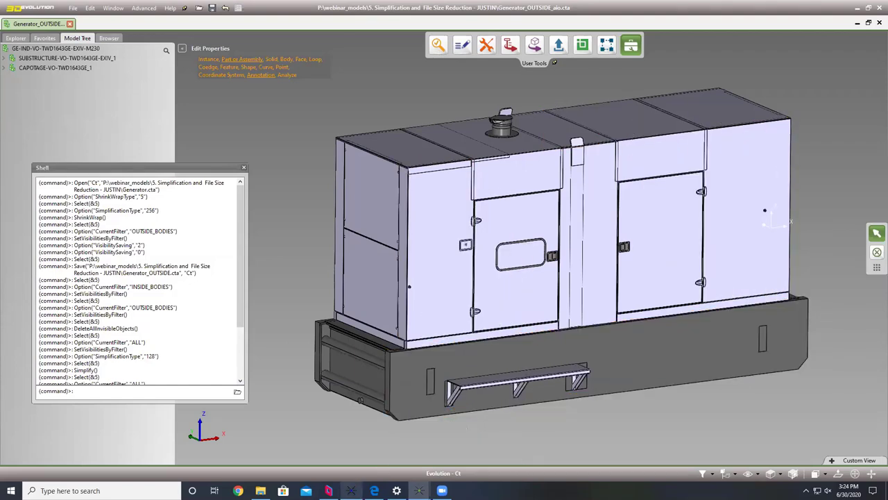
Bring up the Control Center and Batch Manager, minimise them and examine the Compressor_Assembly.cta model from several angles.
left_click(352, 491)
left_click(668, 243)
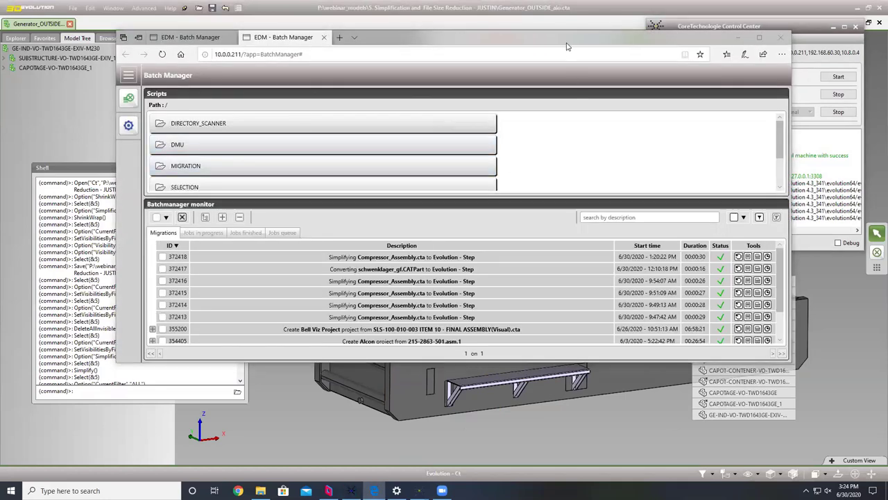
left_click(737, 36)
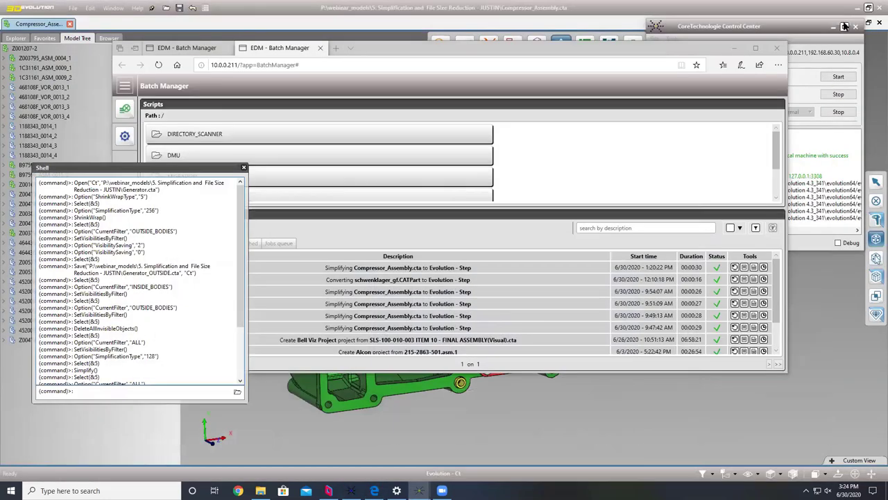
left_click(832, 26)
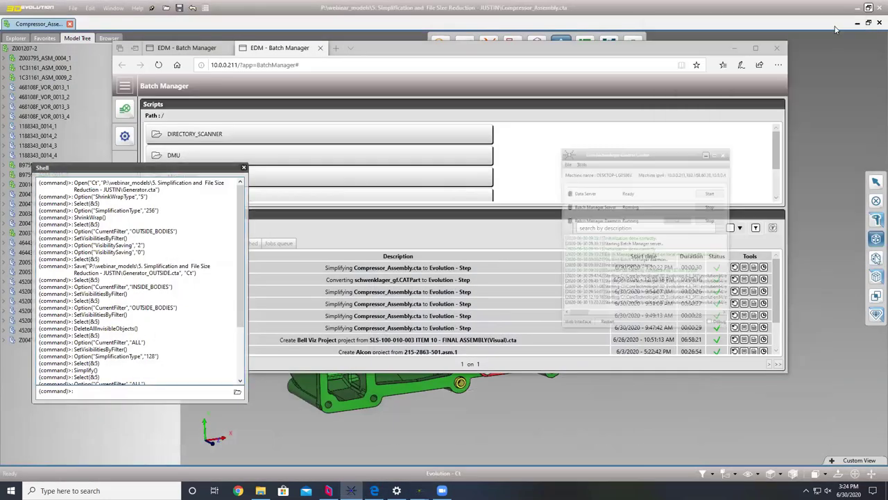
left_click(658, 30)
middle_click_drag(464, 182, 460, 188)
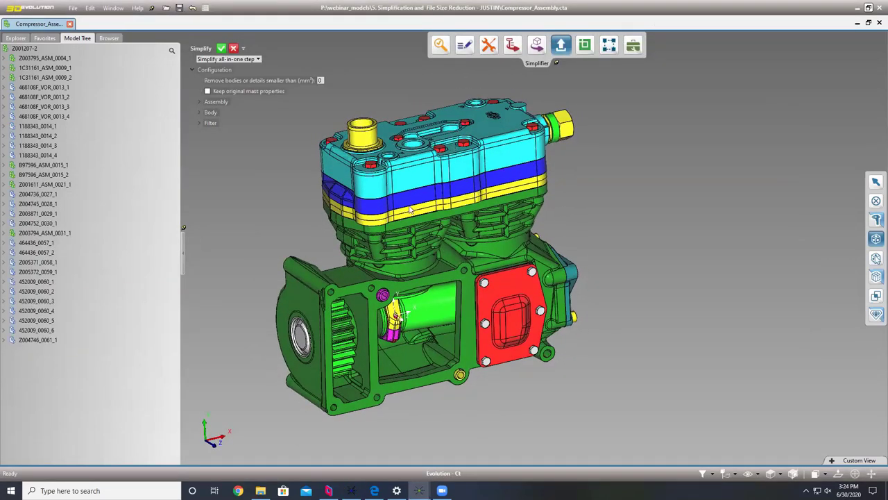
middle_click_drag(429, 238, 426, 235)
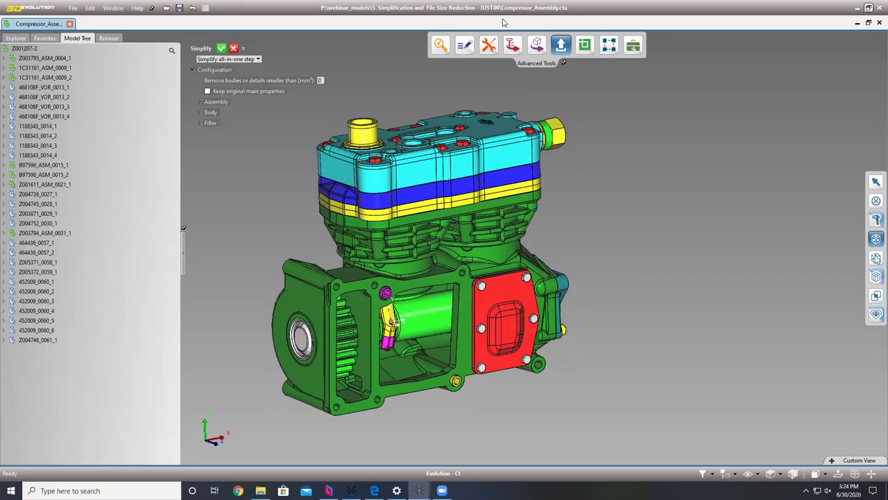
Switch to a full-screen Batch Manager and open the Simplify for Buehler V2 script from the SIMPLIFY scripts.
left_click(857, 8)
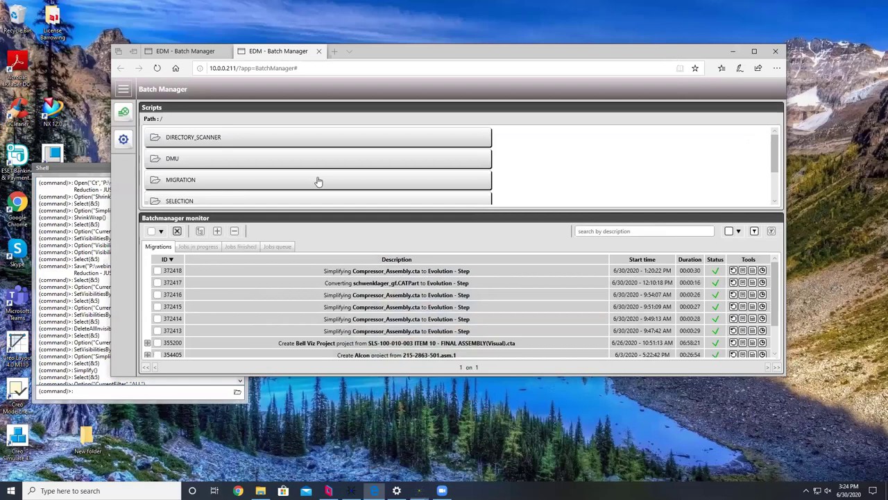
key("super+Up")
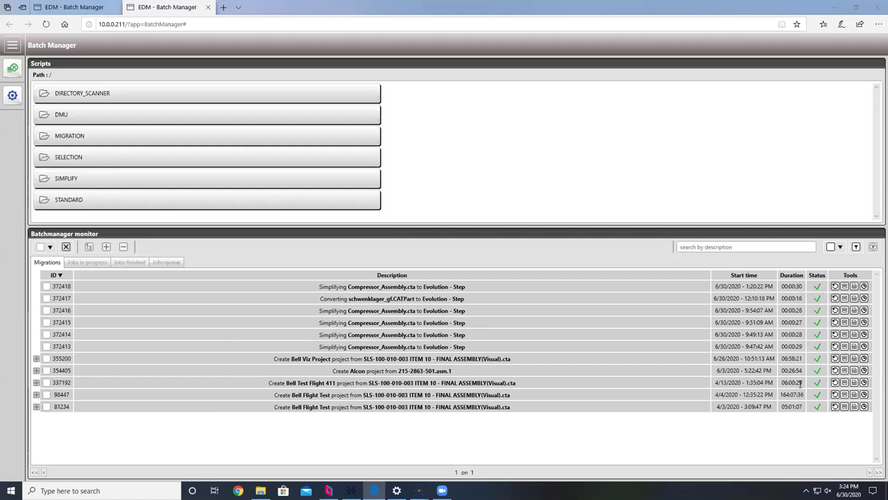
left_click(88, 178)
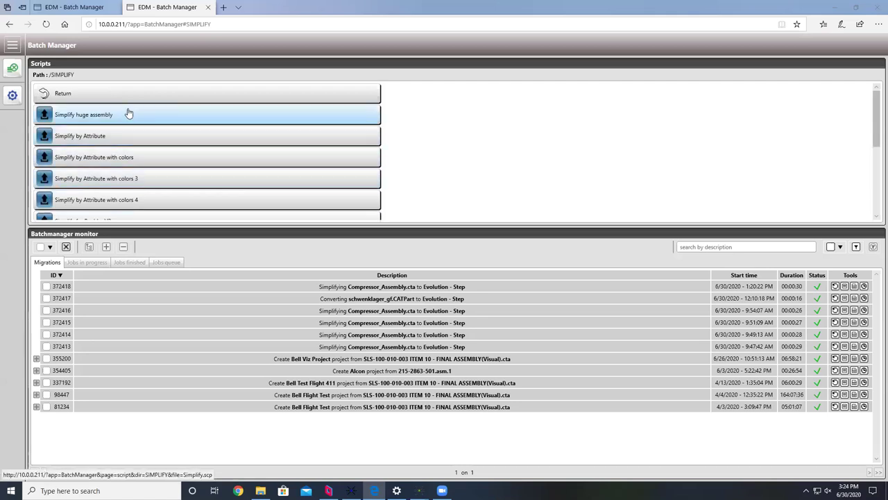
scroll(127, 120, "down", 3)
scroll(134, 159, "down", 3)
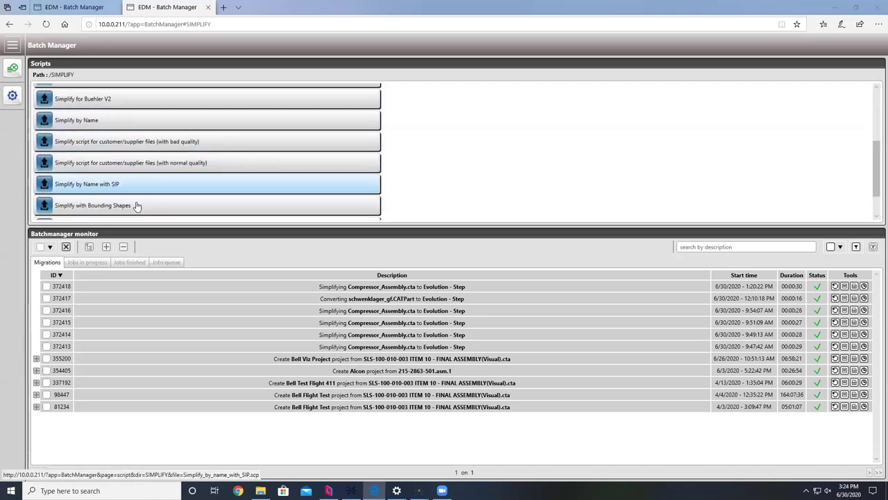
scroll(123, 174, "up", 2)
left_click(123, 143)
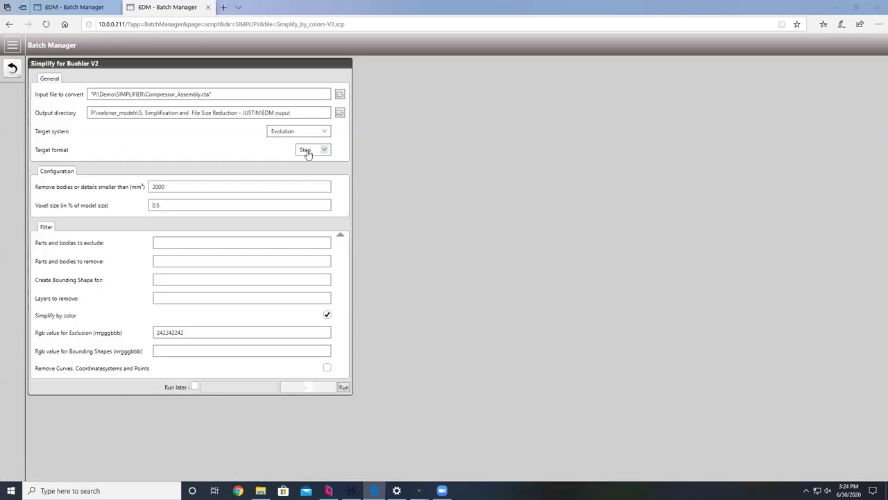
Choose Compressor_Assembly.cta from P:\Demo\SIMPLIFIER as the input file and EDM ouput as the output directory.
left_click(340, 94)
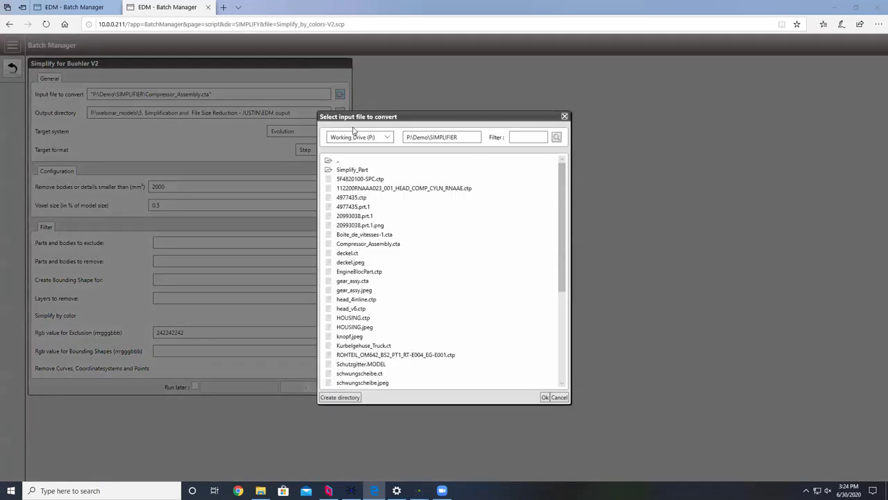
left_click(386, 246)
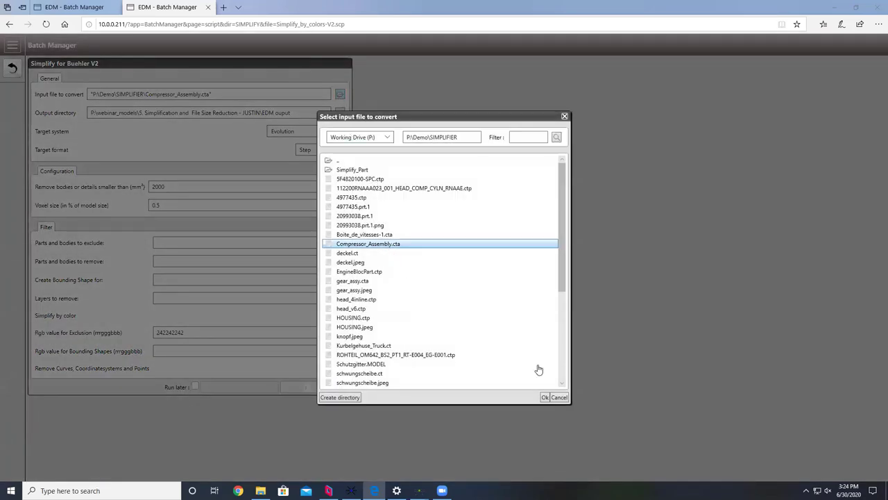
left_click(545, 397)
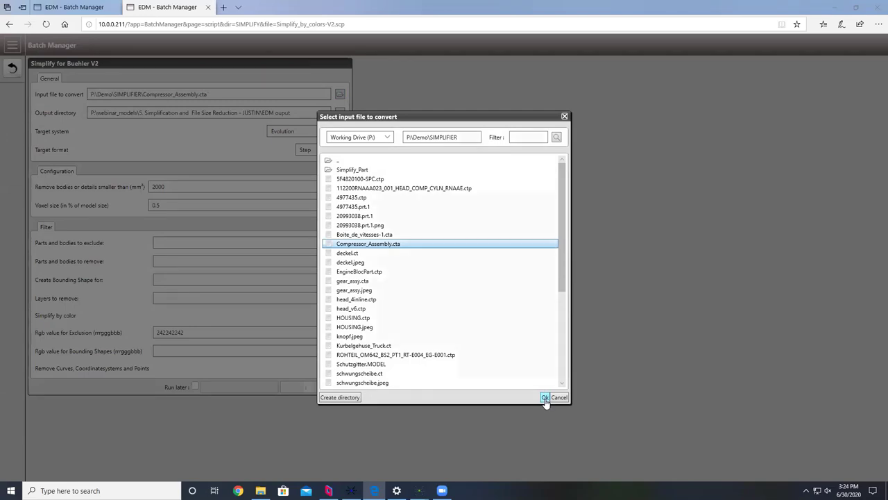
left_click(339, 113)
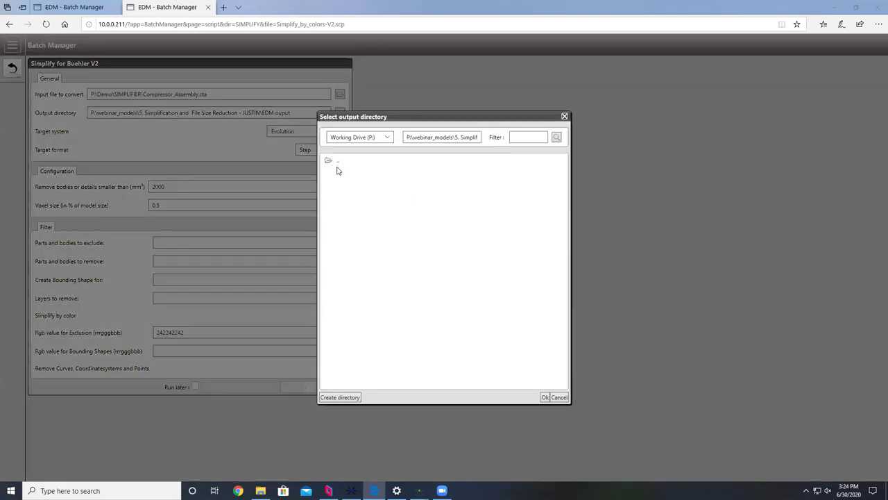
left_click(546, 397)
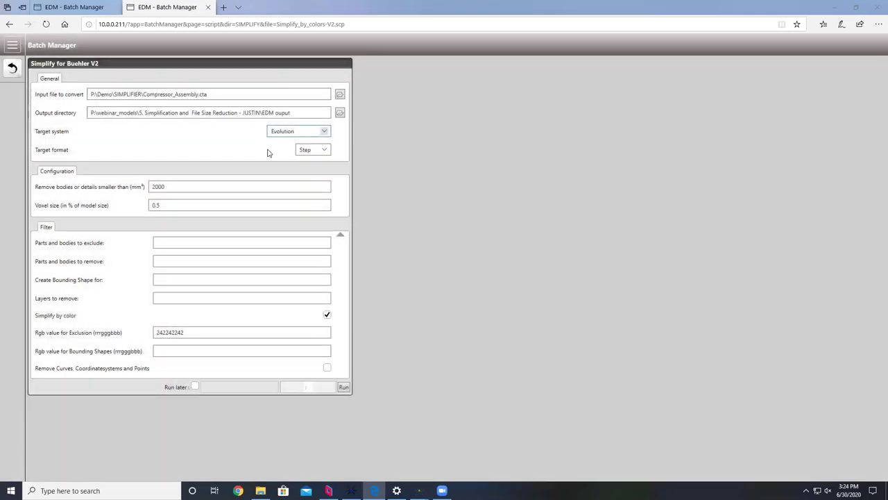
Run the simplification job with target system Evolution, format Step and a 2000 mm³ removal limit, and return to the job monitor.
left_click(323, 150)
left_click(302, 132)
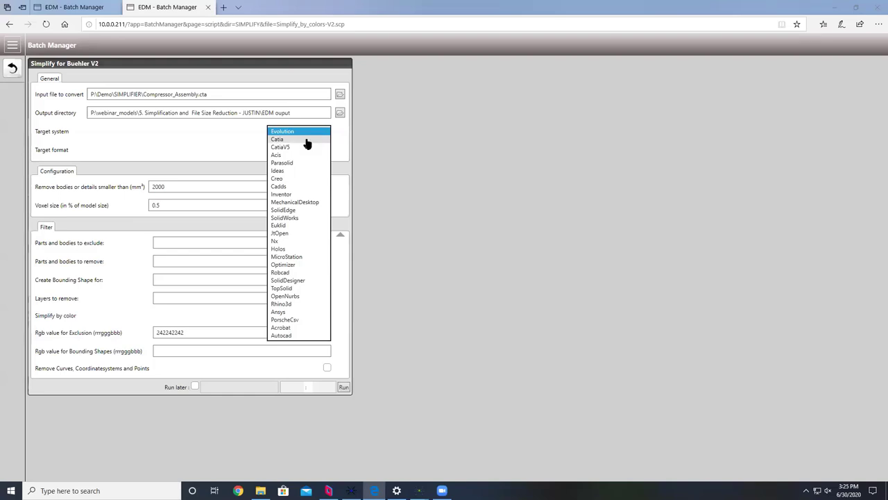
left_click(259, 148)
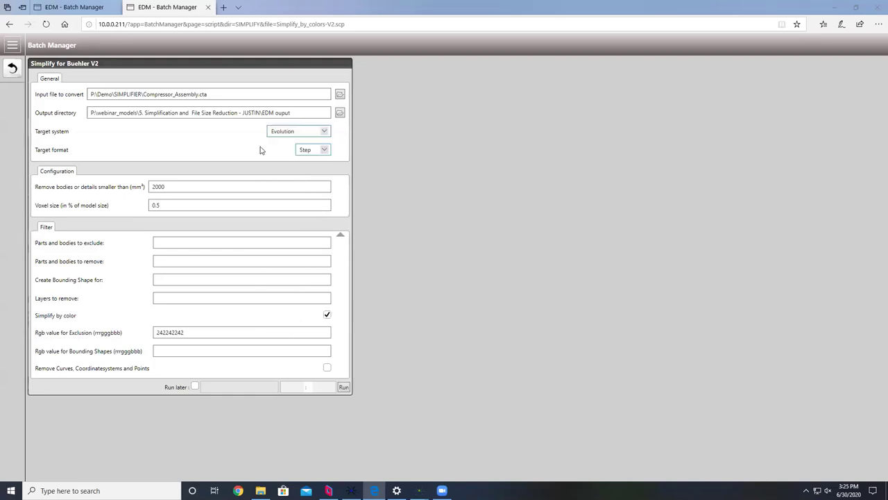
double_click(168, 186)
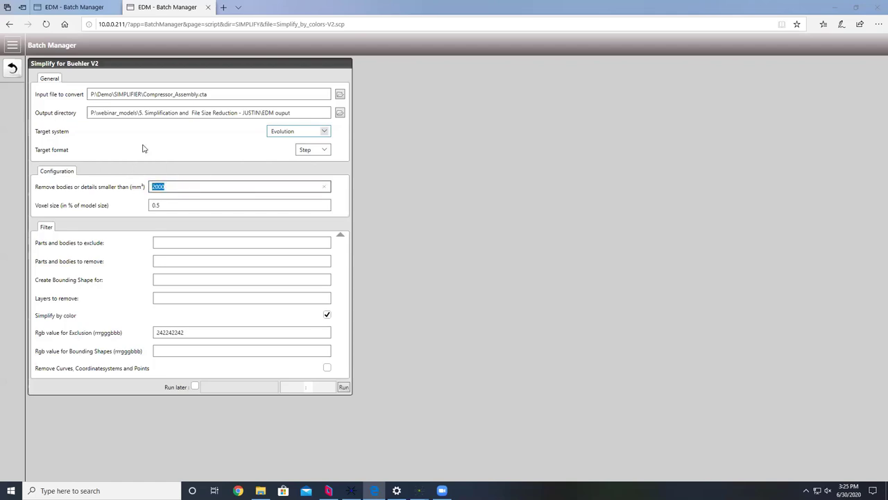
left_click(169, 186)
left_click(344, 387)
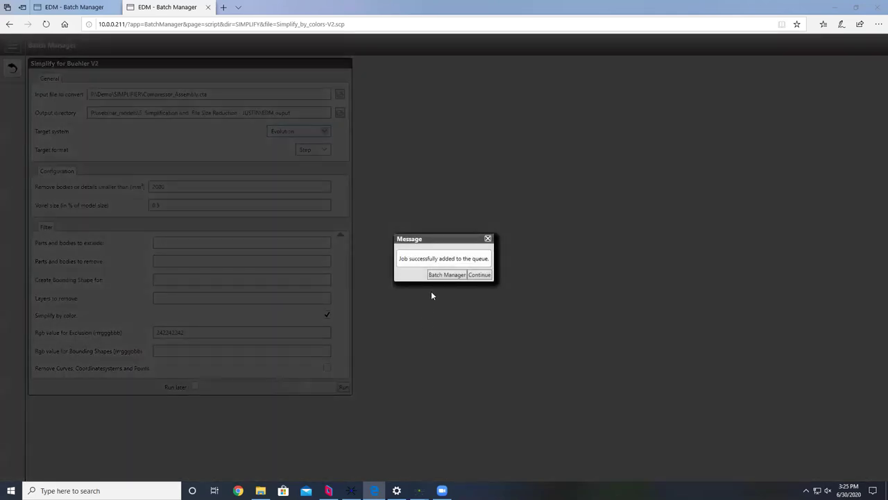
left_click(446, 275)
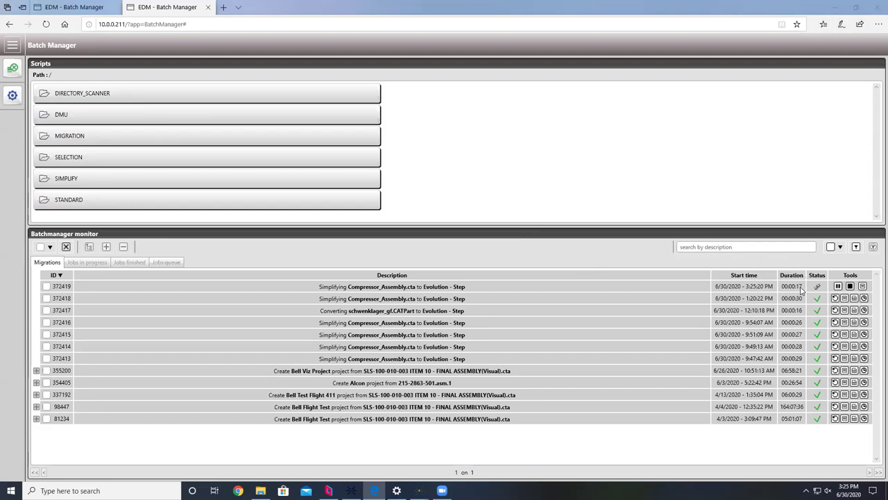
Switch to File Explorer and check the simplified compressor STP files in the EDM ouput folder.
left_click(856, 14)
key("super+Up")
left_click(260, 491)
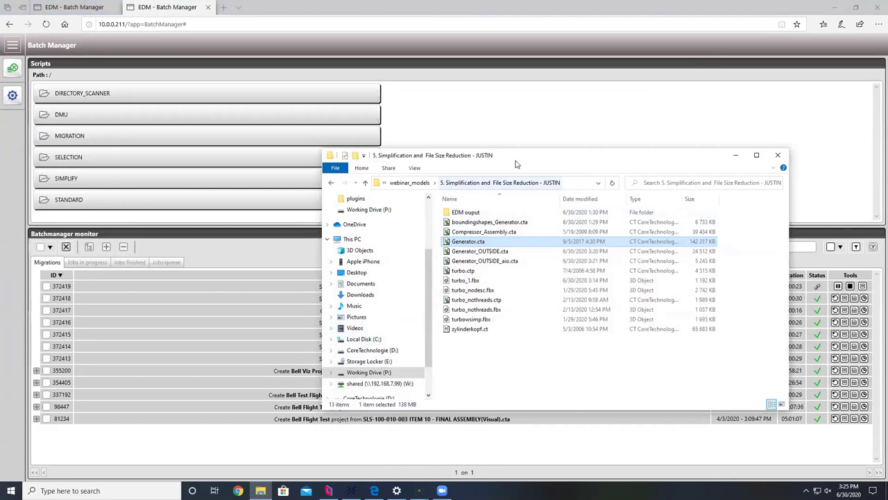
key("super+Down")
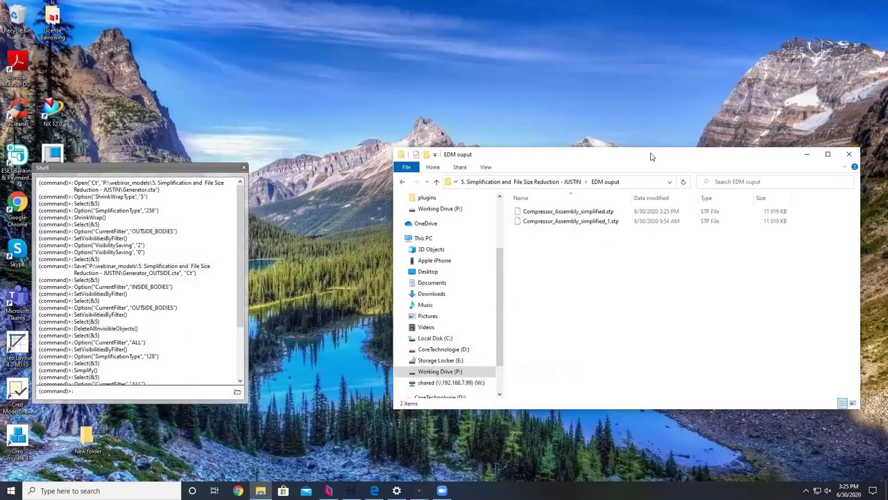
left_click_drag(651, 156, 642, 155)
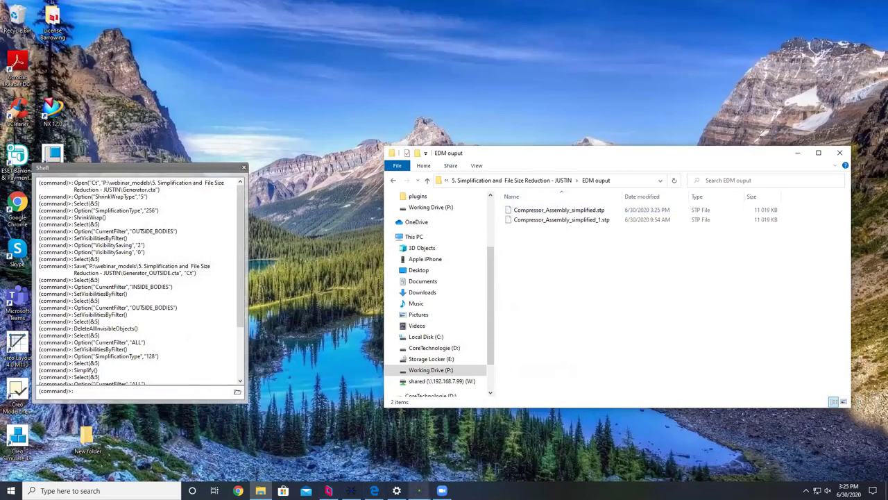
Open Compressor_Assembly_simplified.stp from the EDM ouput folder in 3D_Evolution and put File Explorer away.
left_click(419, 491)
left_click(468, 451)
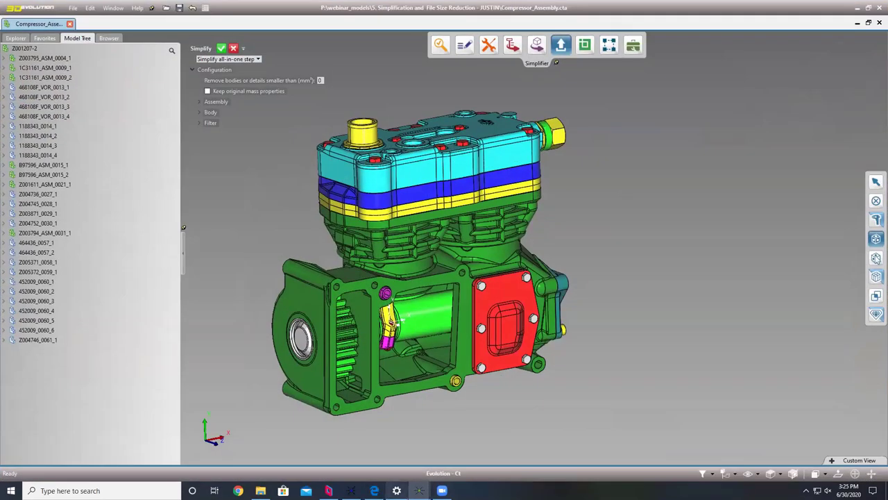
key("alt+Tab")
left_click_drag(559, 210, 217, 25)
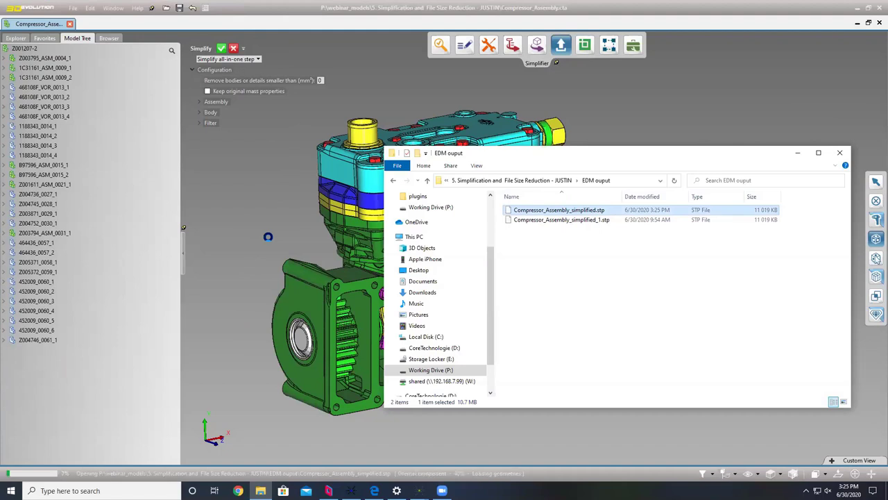
left_click(799, 152)
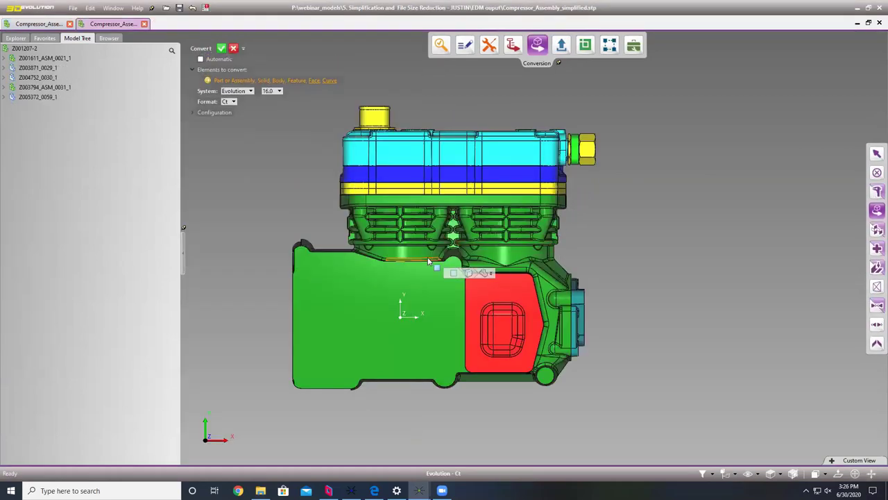
Inspect the simplified compressor from outside and in cross-section, comparing its interior with the original Compressor_Assembly.
mouse_move(431, 256)
middle_mouse_down()
mouse_move(463, 278)
mouse_move(427, 198)
middle_mouse_up()
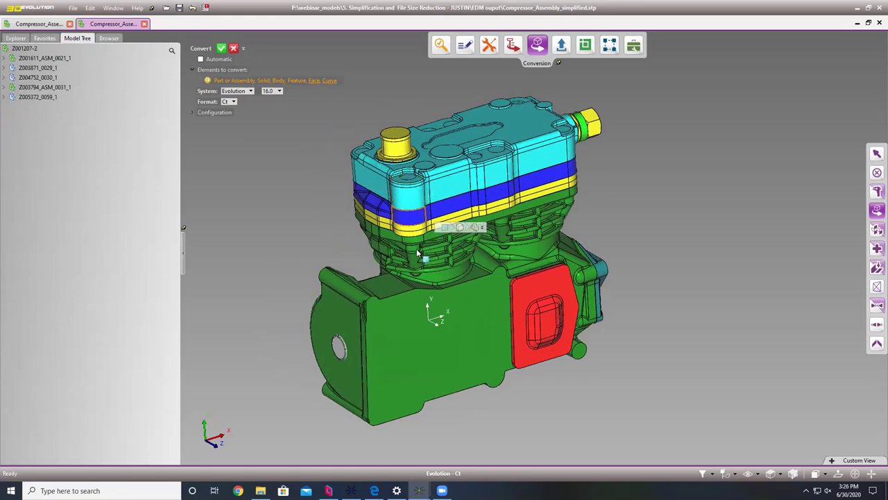
middle_click_drag(417, 249, 425, 217)
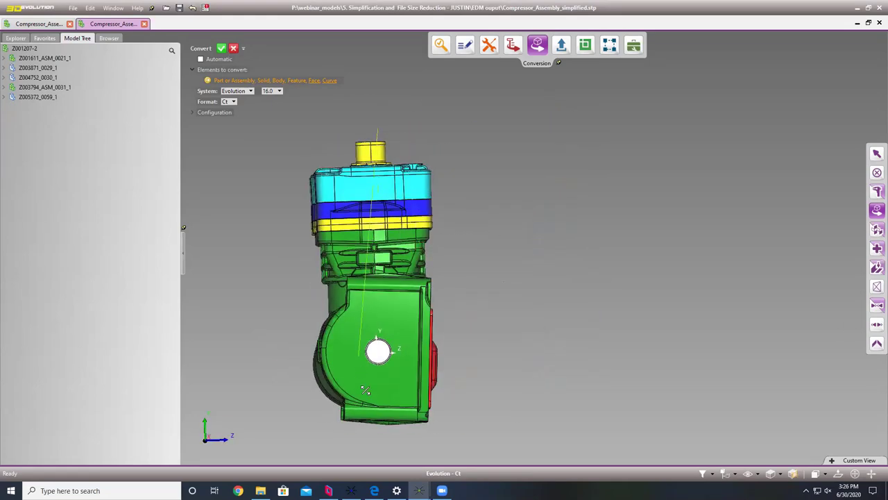
middle_click_drag(374, 147, 376, 166)
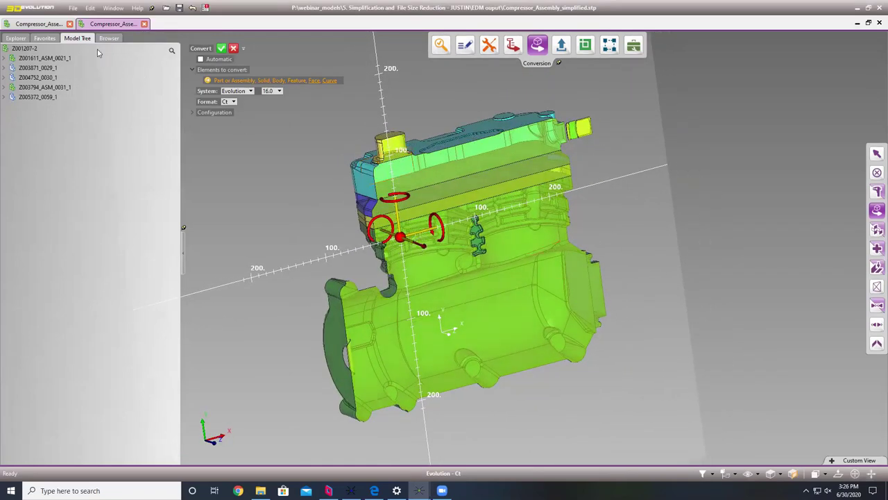
left_click(49, 23)
middle_click_drag(257, 206, 299, 191)
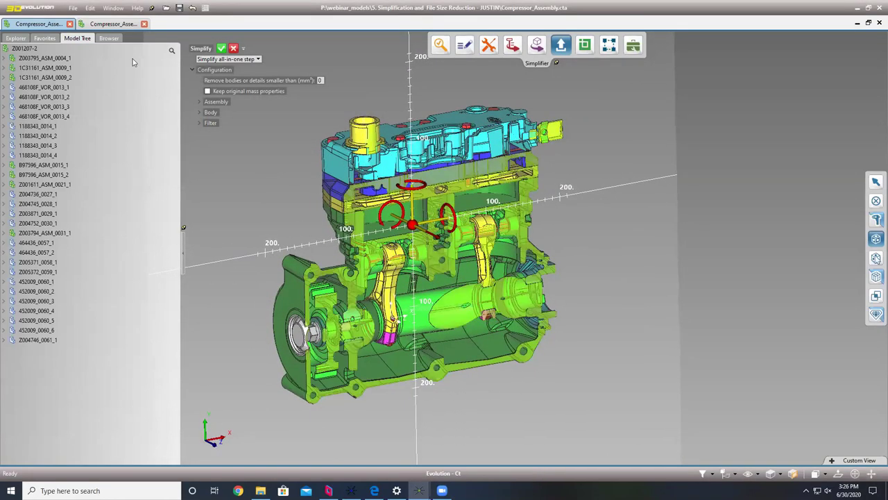
left_click(113, 23)
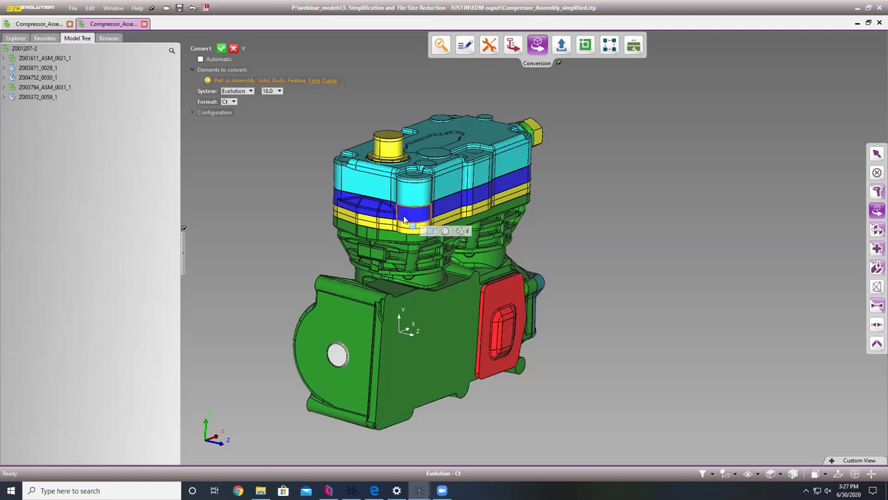
middle_click_drag(442, 219, 461, 313)
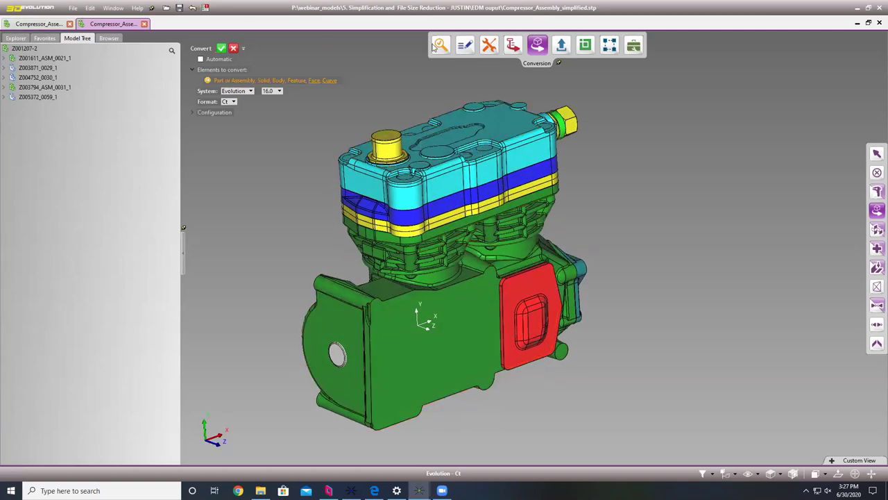
Switch to the 3D_Evolution window with the Generator_OUTSIDE_aio model and close the Shell window.
left_click(858, 9)
left_click(420, 490)
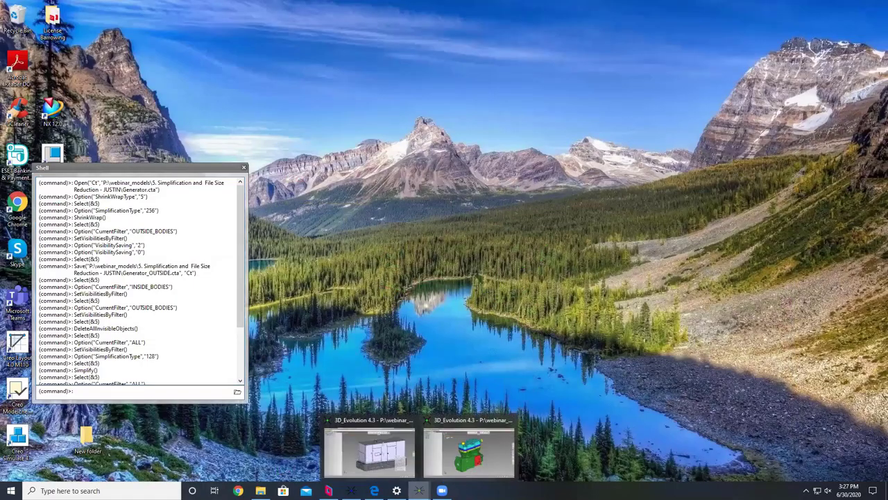
left_click(368, 451)
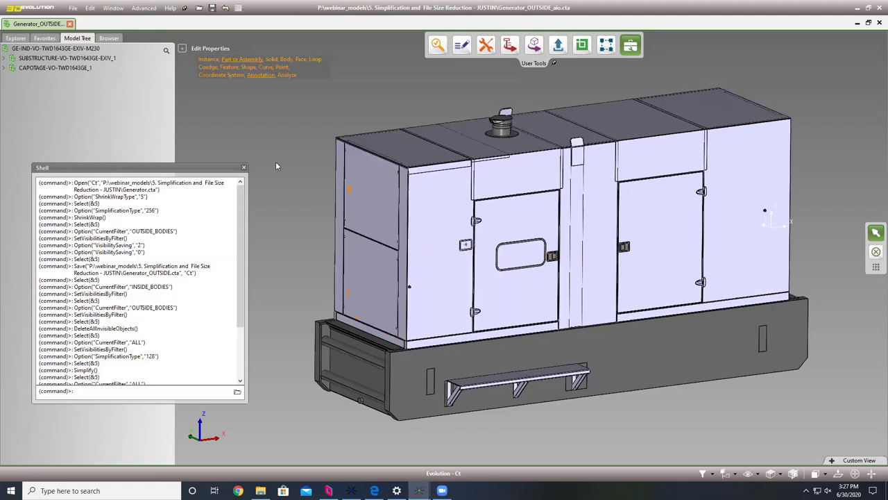
mouse_move(239, 200)
left_mouse_down()
mouse_move(240, 229)
mouse_move(240, 196)
left_mouse_up()
left_click(243, 167)
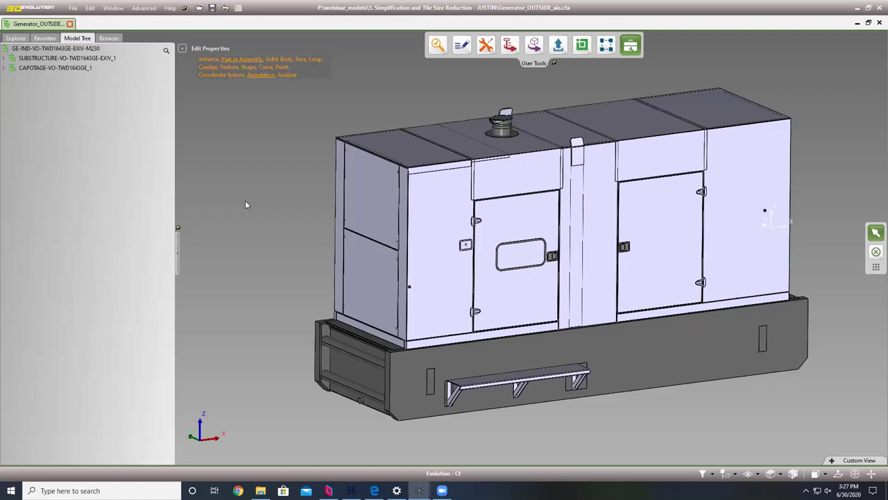
Show the Minimum Bounding Shape configuration, and check the generator file sizes in the Simplification and File Size Reduction folder.
left_click(558, 45)
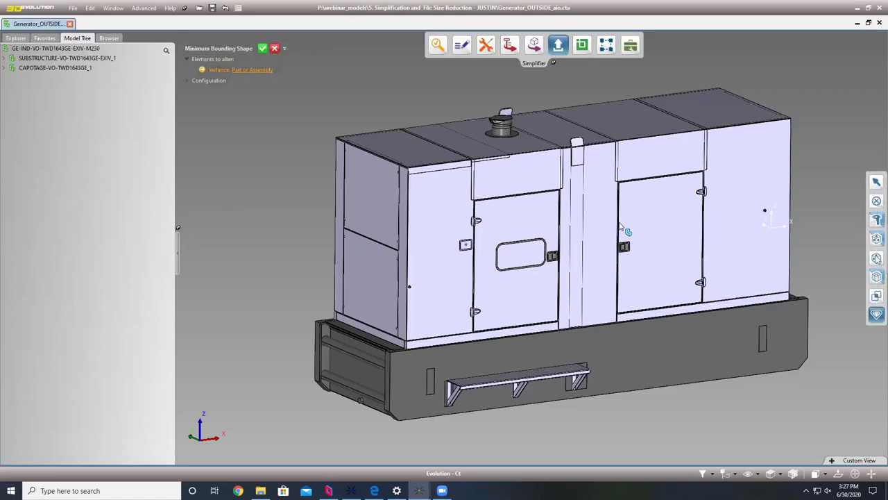
left_click(187, 81)
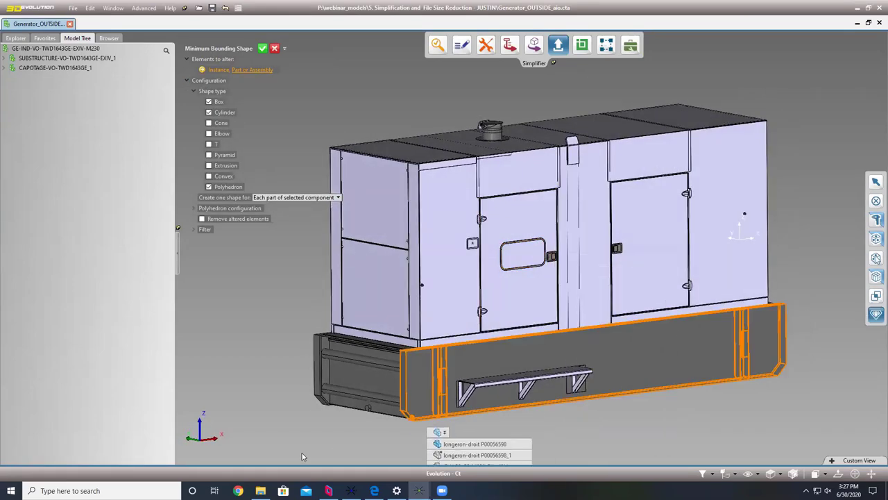
left_click(261, 490)
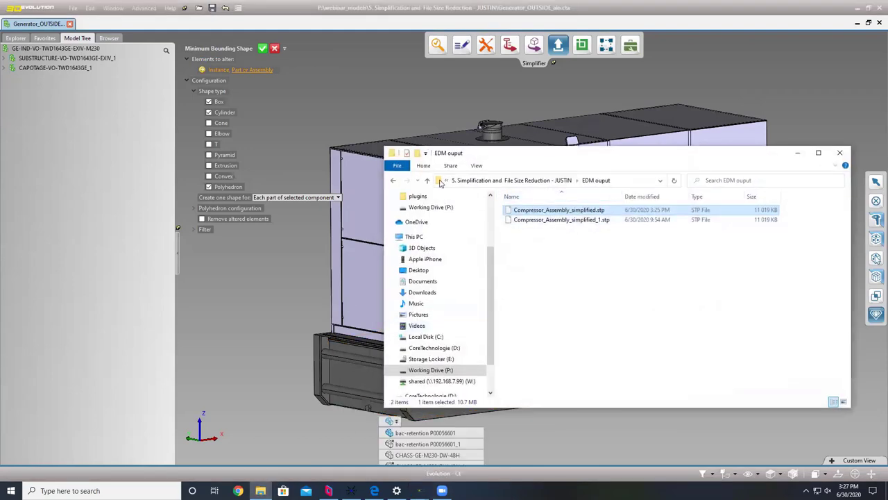
left_click(428, 180)
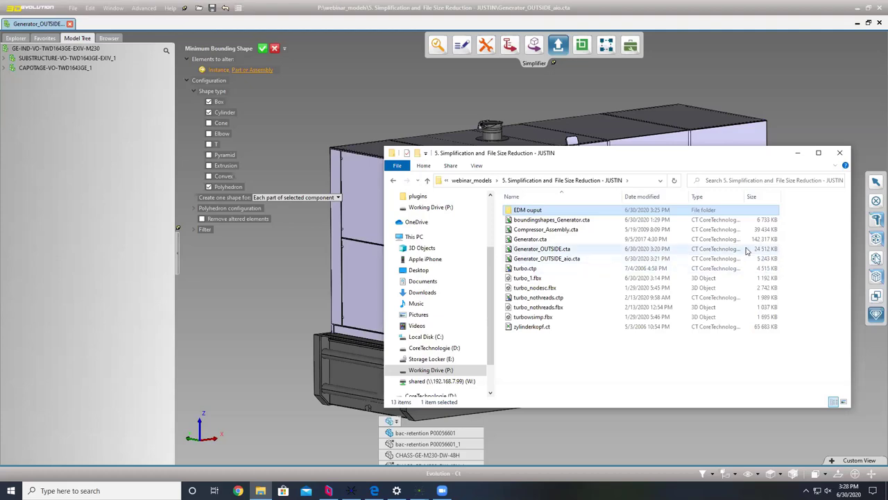
left_click(798, 153)
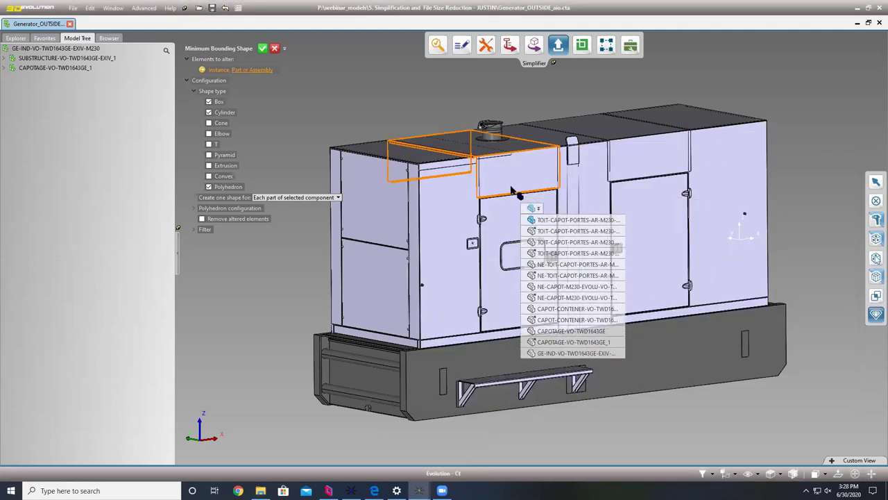
Create minimum bounding shapes for each part of the generator, using the Box, Cylinder and Polyhedron shape types.
middle_click_drag(575, 159, 361, 138)
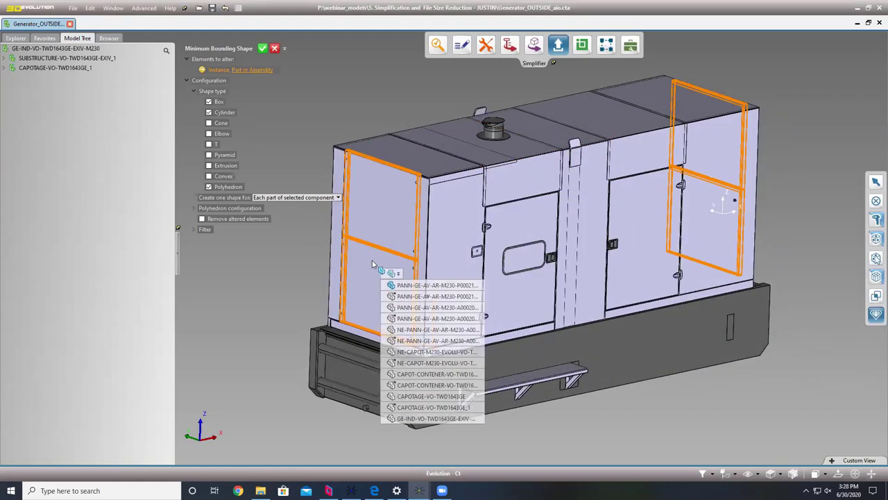
middle_click_drag(592, 228, 636, 230)
scroll(542, 141, "up", 6)
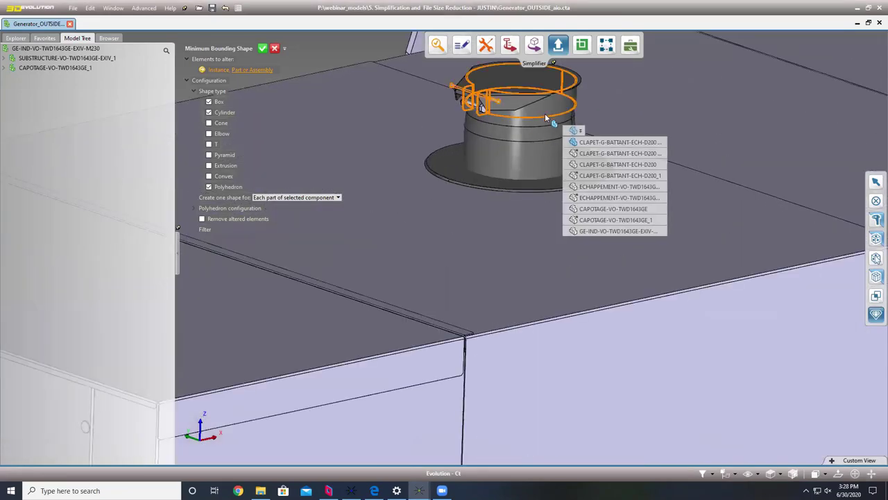
scroll(532, 179, "down", 6)
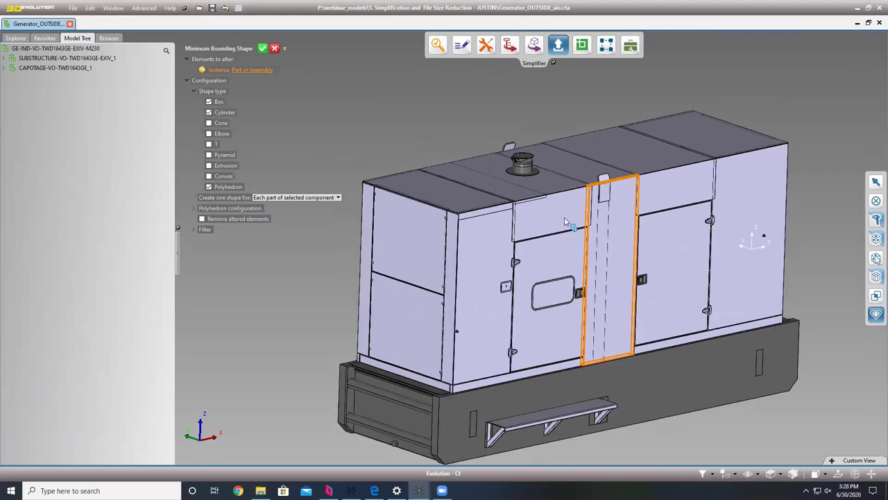
left_click(309, 198)
left_click(308, 215)
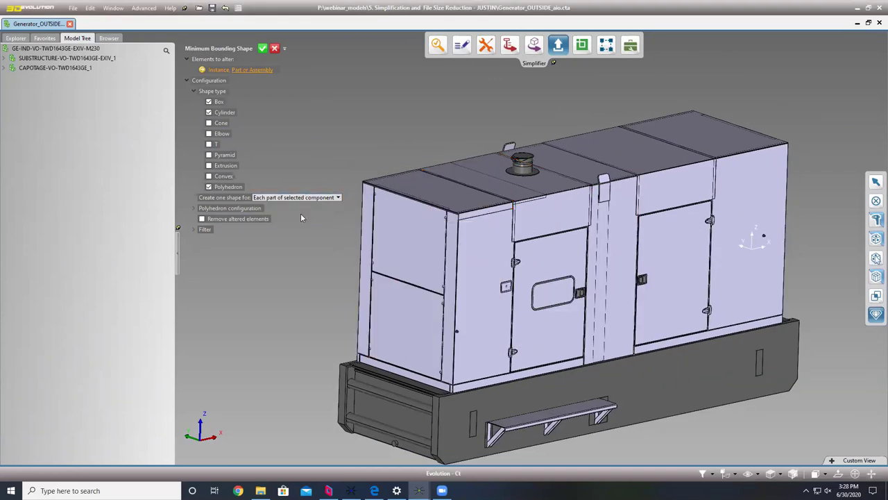
left_click(262, 49)
scroll(468, 219, "down", 2)
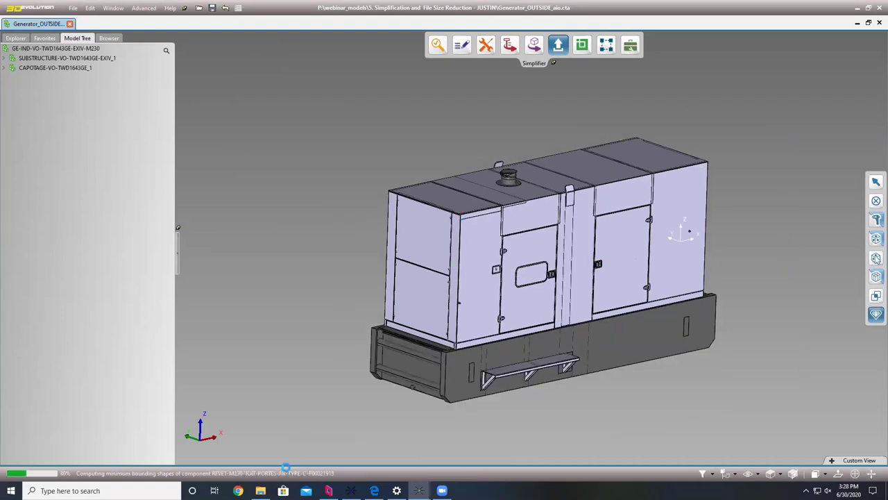
left_click(260, 491)
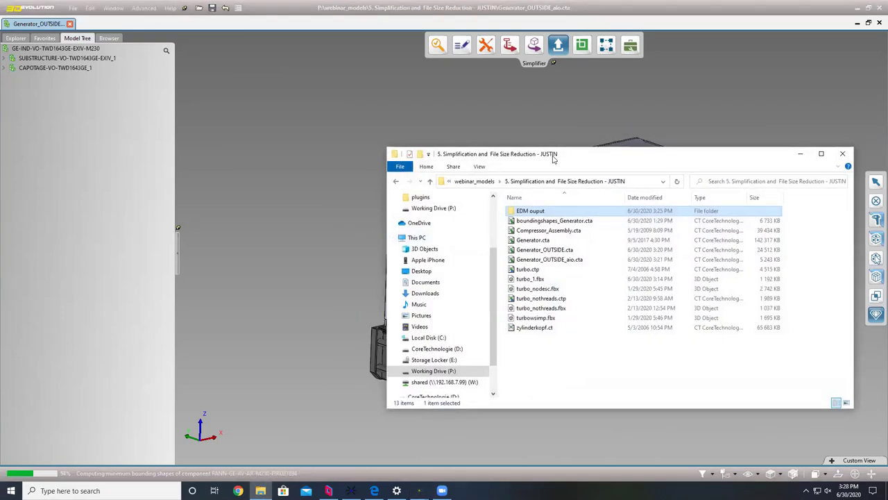
key("alt+Tab")
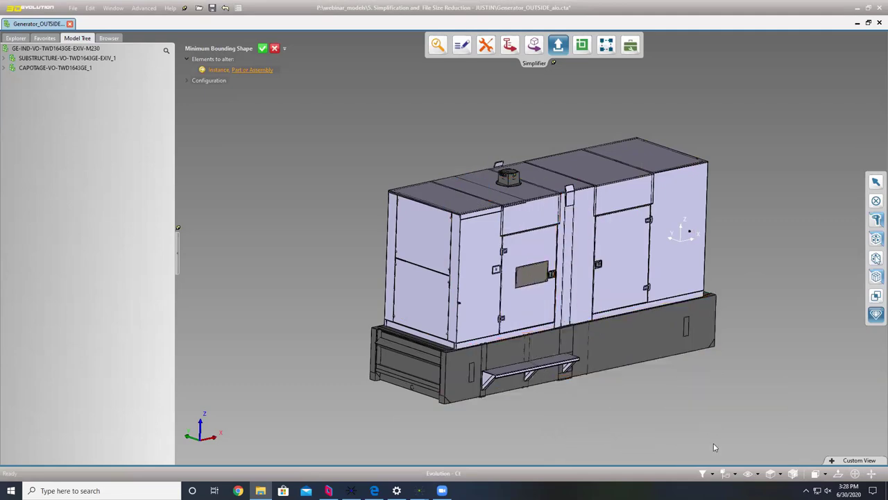
Filter the generator to Bounding Shape elements and inspect the result in cross-section and from outside.
left_click(712, 474)
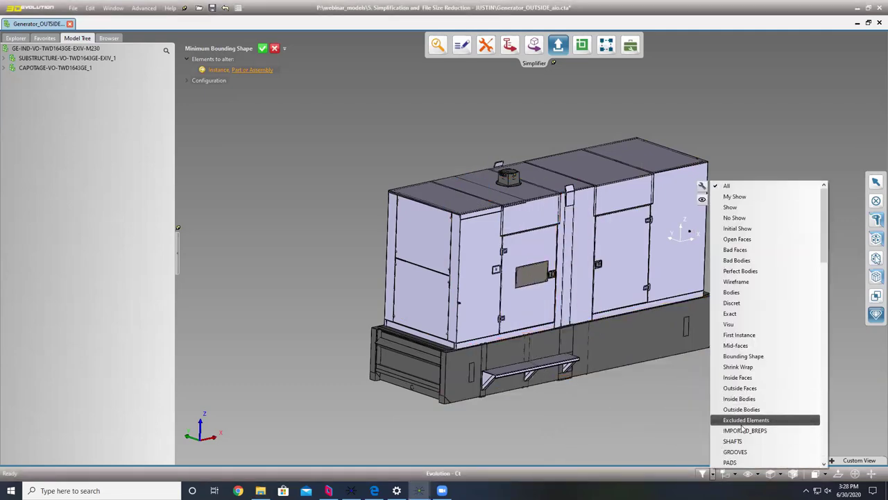
left_click(742, 356)
middle_click_drag(667, 362, 697, 361)
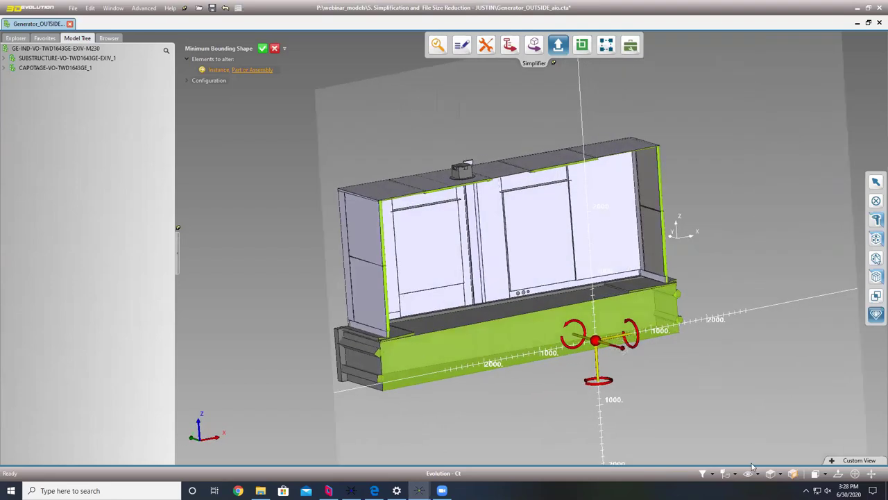
left_click(711, 398)
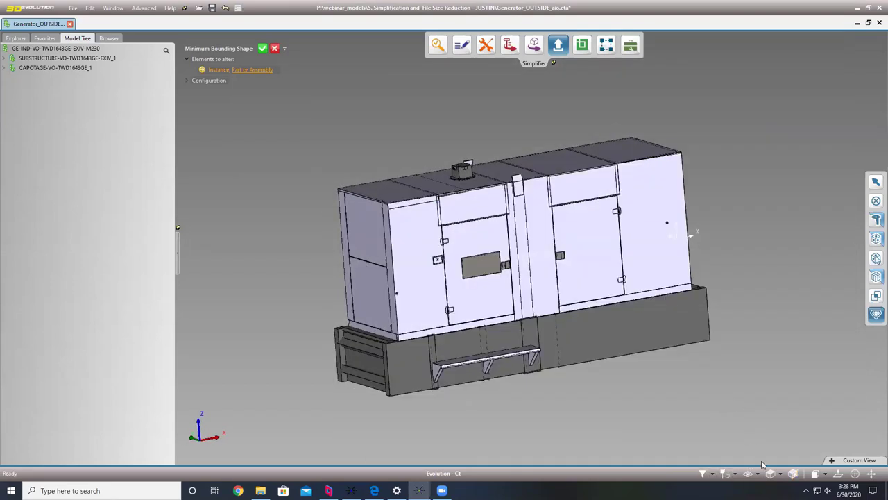
left_click(711, 473)
left_click(760, 378)
middle_click_drag(634, 383, 561, 358)
Save only the visible objects as Generator_OUTSIDE_aio_BOUNDING.cta in the Simplification and File Size Reduction folder.
left_click(73, 8)
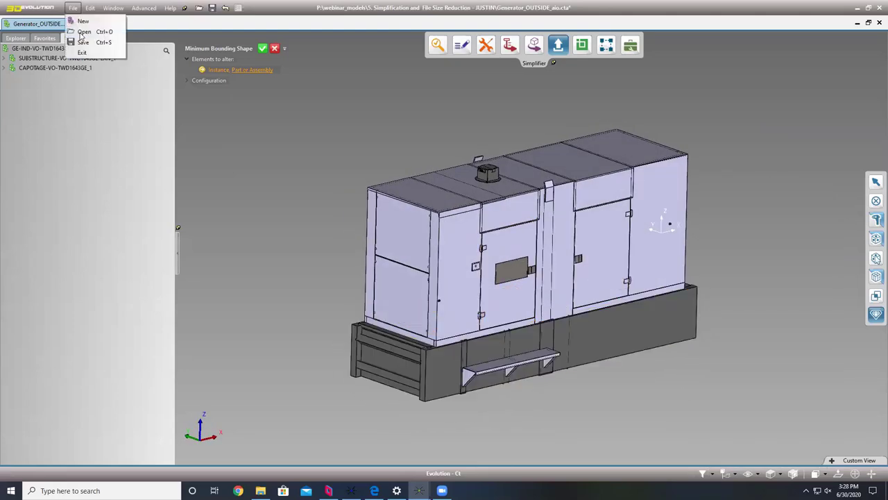
left_click(82, 42)
left_click(253, 416)
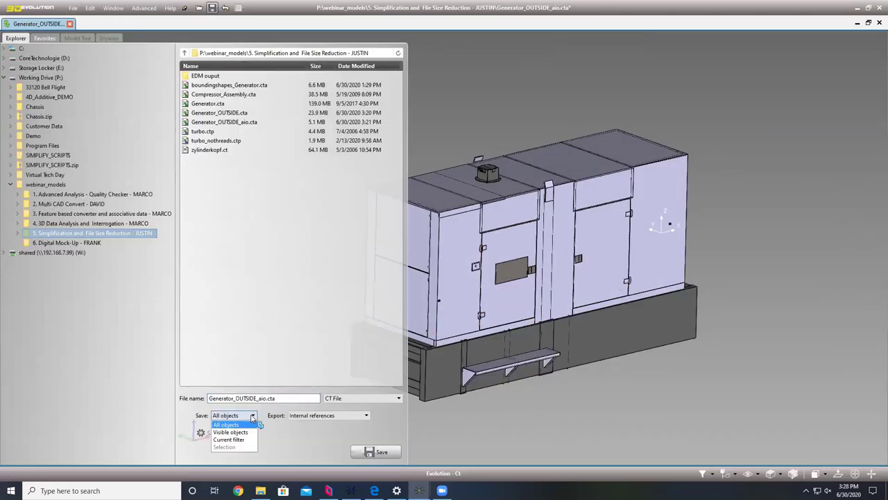
left_click(231, 431)
left_click_drag(209, 399, 266, 398)
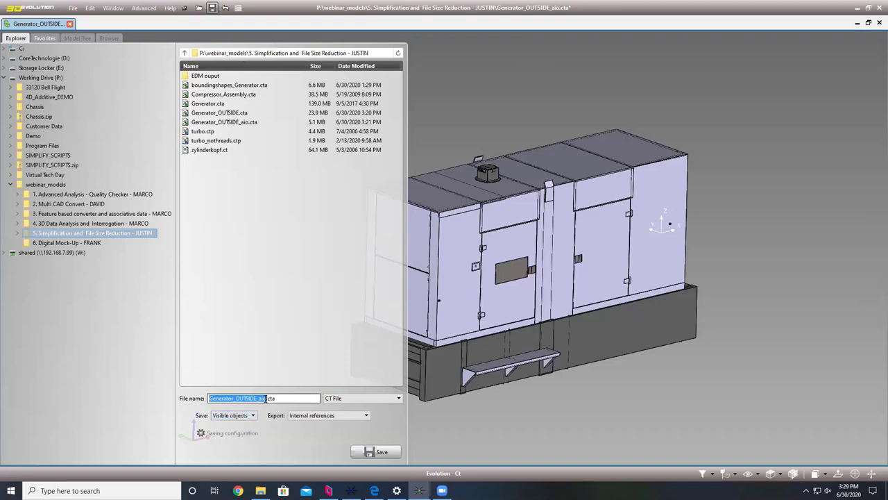
left_click(267, 399)
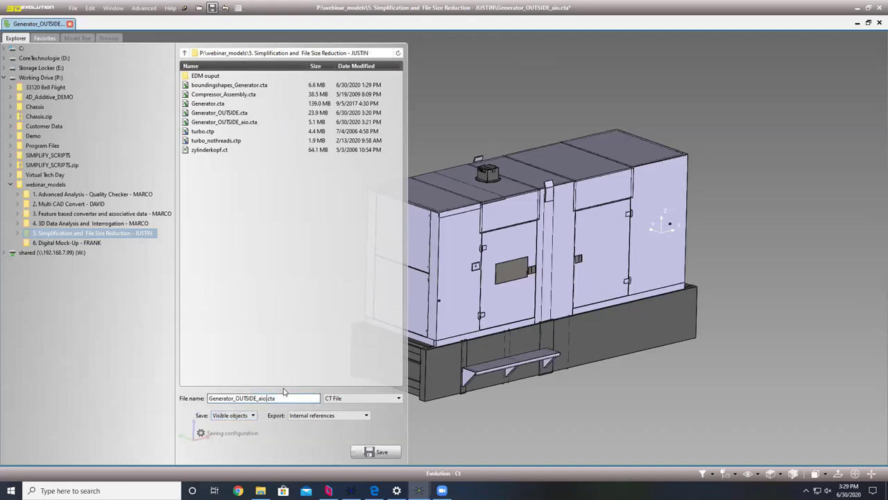
type("_BOUNDING")
left_click(381, 452)
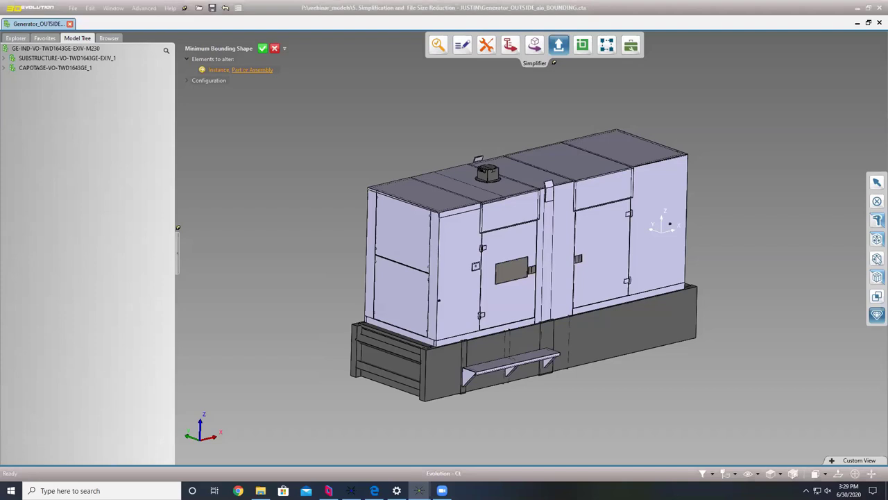
Switch to File Explorer and compare the size of Generator_OUTSIDE_aio_BOUNDING.cta with the other generator files.
key("alt+Tab")
left_click(566, 206)
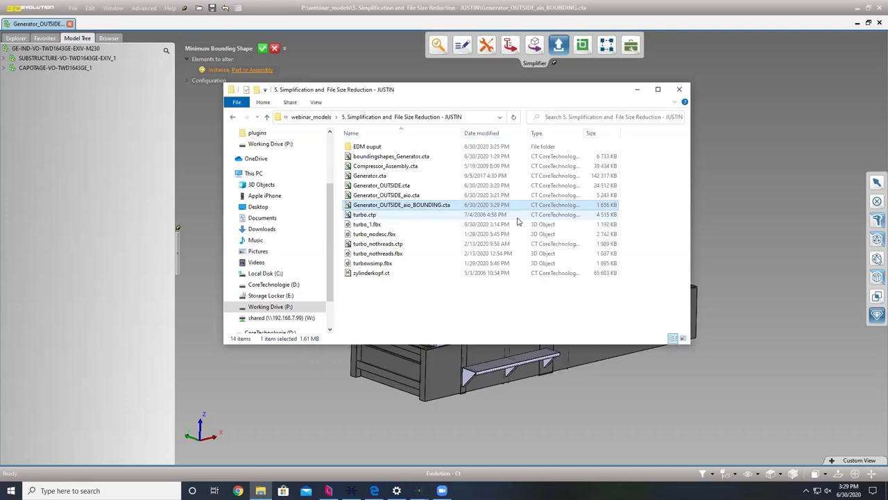
left_click(636, 91)
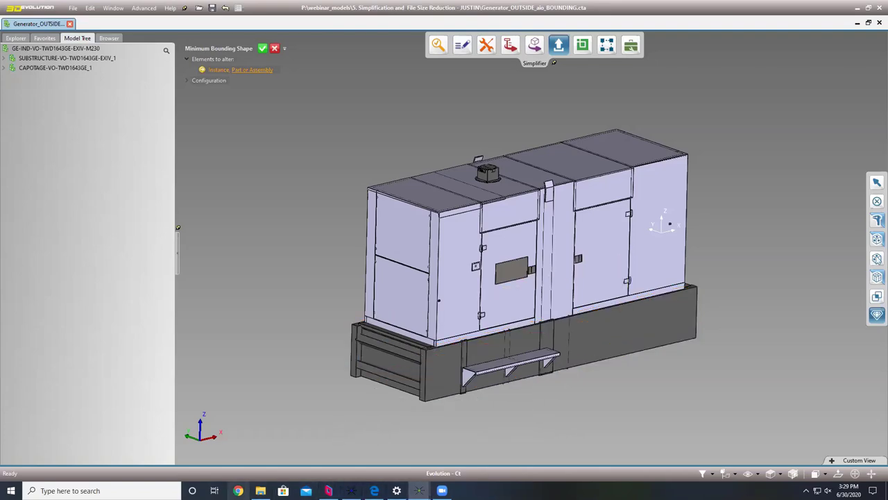
left_click(260, 490)
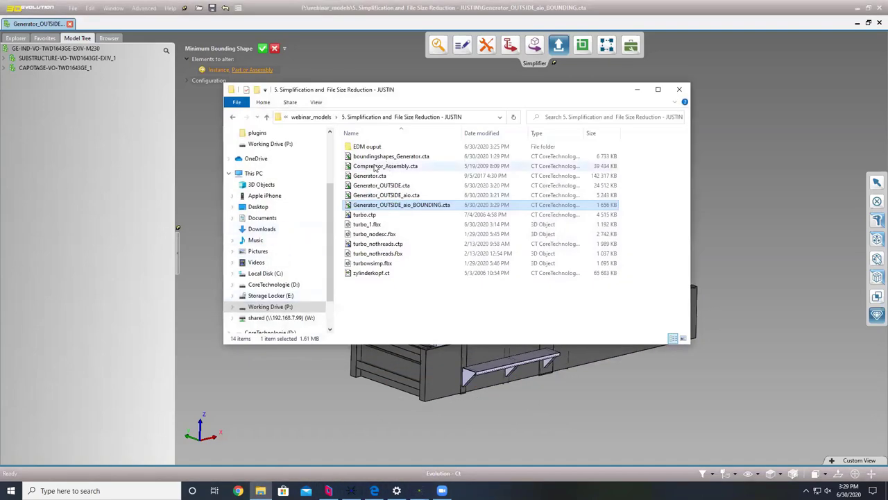
Browse the local drives in File Explorer and open the SimplifyAssembly.scp script in a full-screen Notepad window.
left_click(267, 118)
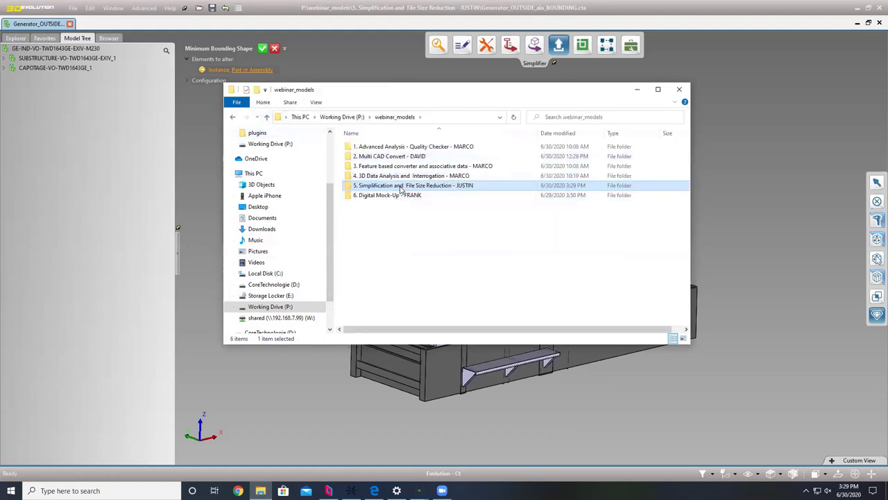
left_click(274, 285)
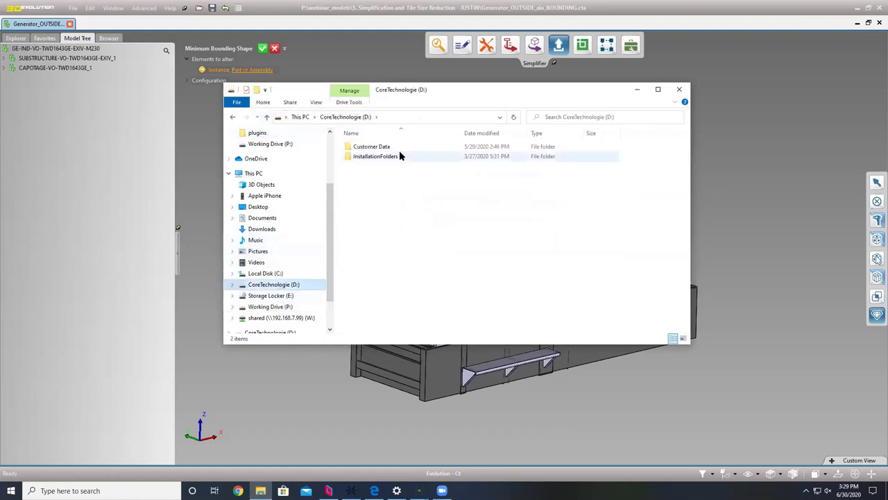
left_click(265, 272)
double_click(378, 157)
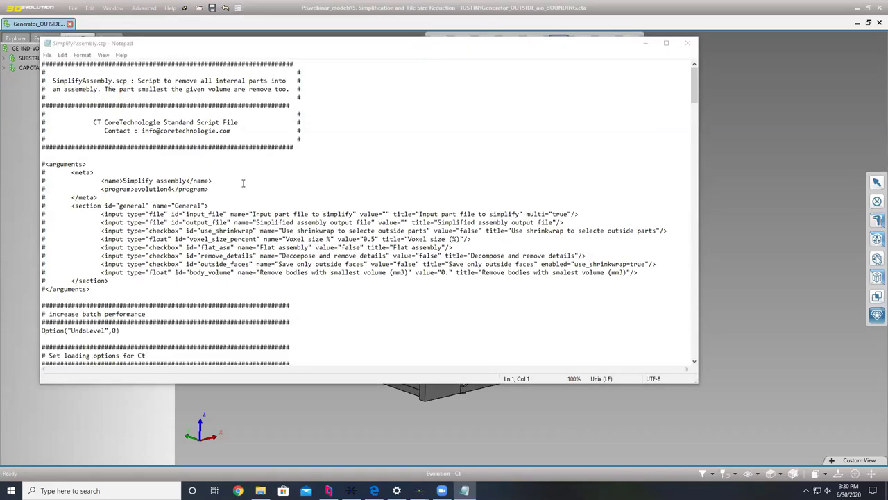
double_click(422, 50)
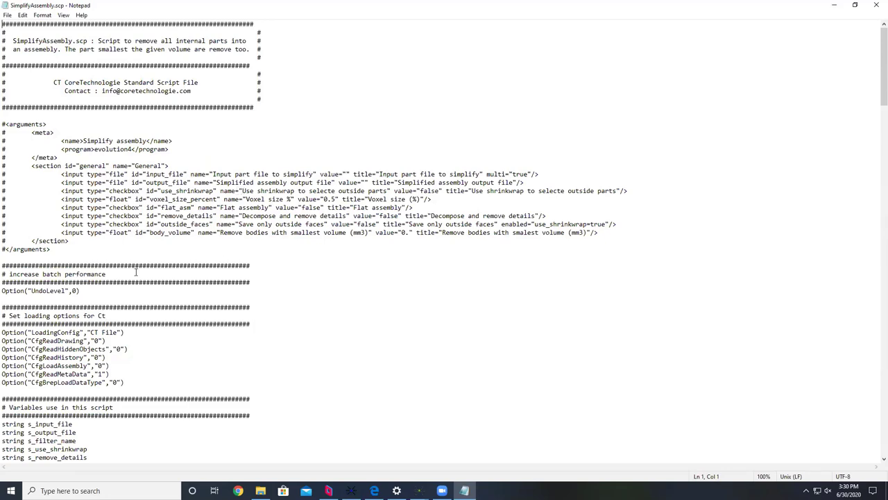
Examine the loading options, variables, script parameters and file-opening checks in SimplifyAssembly.scp.
scroll(134, 272, "down", 11)
scroll(135, 259, "down", 9)
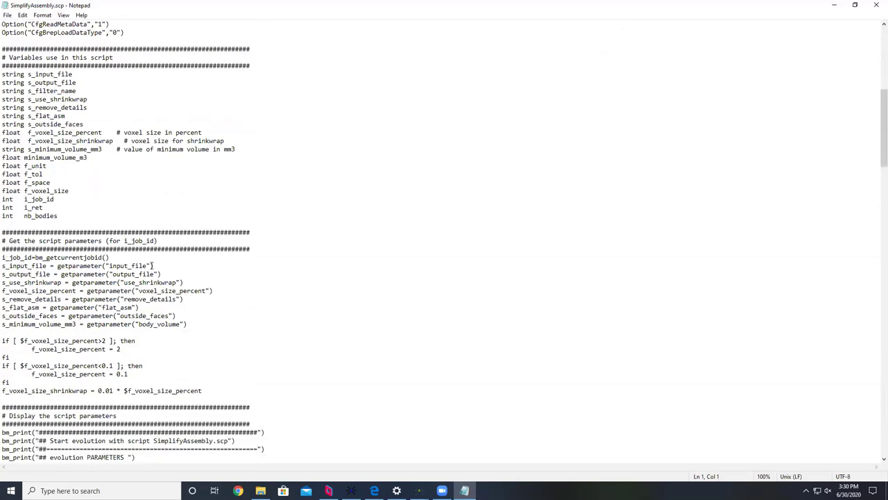
left_click_drag(182, 341, 110, 341)
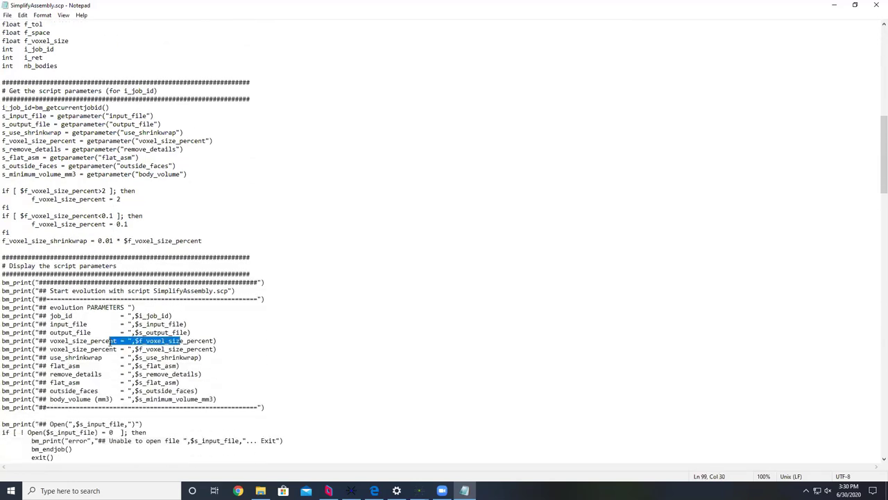
left_click(79, 333)
scroll(135, 335, "down", 2)
scroll(136, 336, "down", 9)
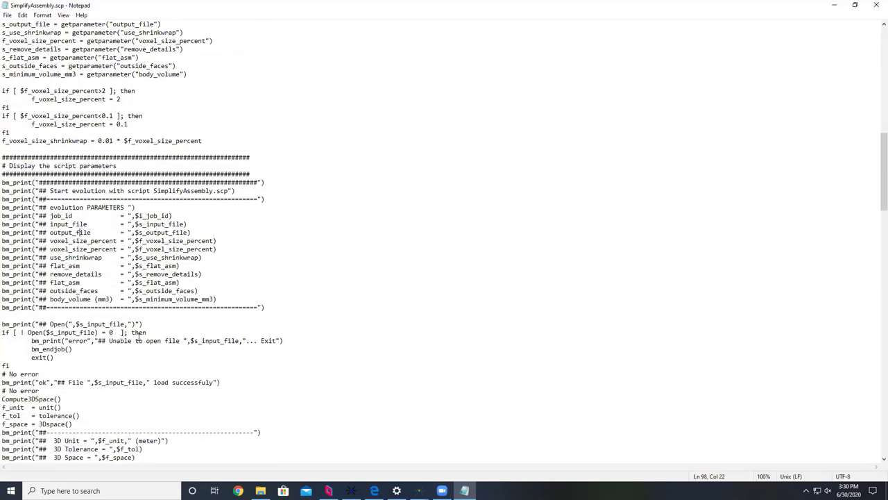
scroll(182, 322, "down", 4)
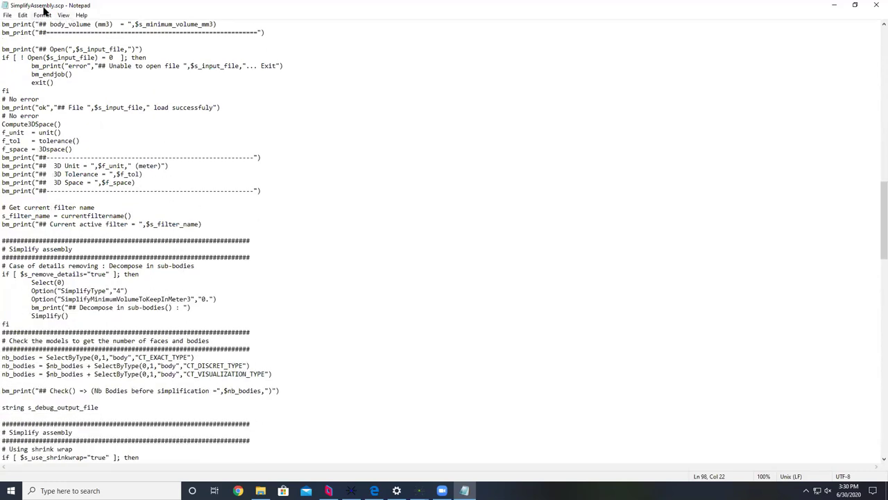
scroll(115, 288, "down", 2)
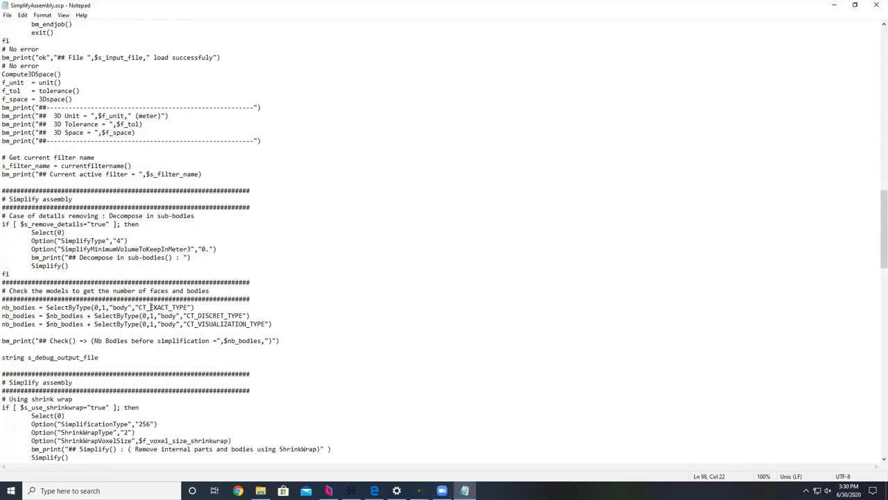
Review the script's shrink wrap, standard simplification, body check, assembly flattening and outside face sections, then restore the Notepad window to its smaller size.
scroll(125, 333, "down", 9)
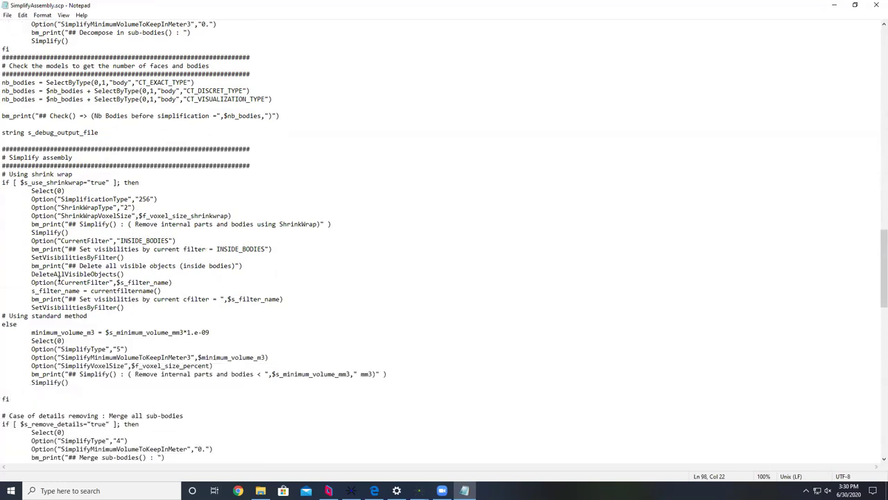
left_click_drag(73, 207, 96, 207)
scroll(111, 265, "down", 8)
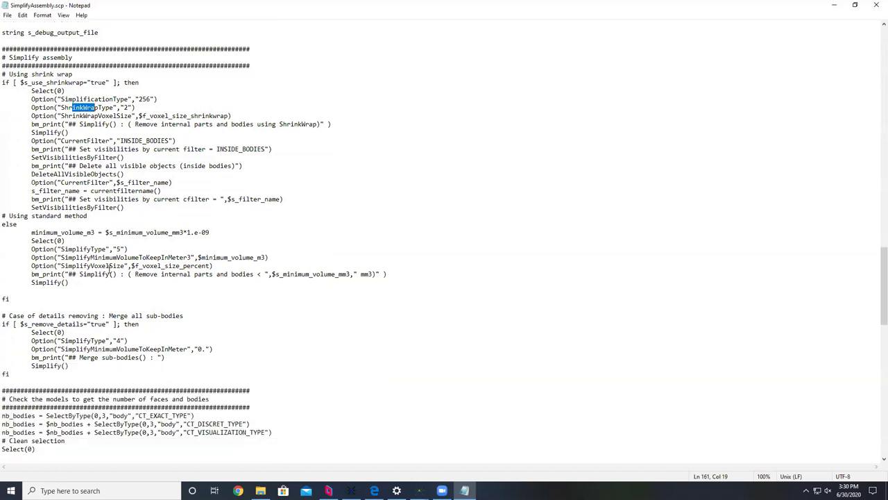
scroll(109, 270, "down", 1)
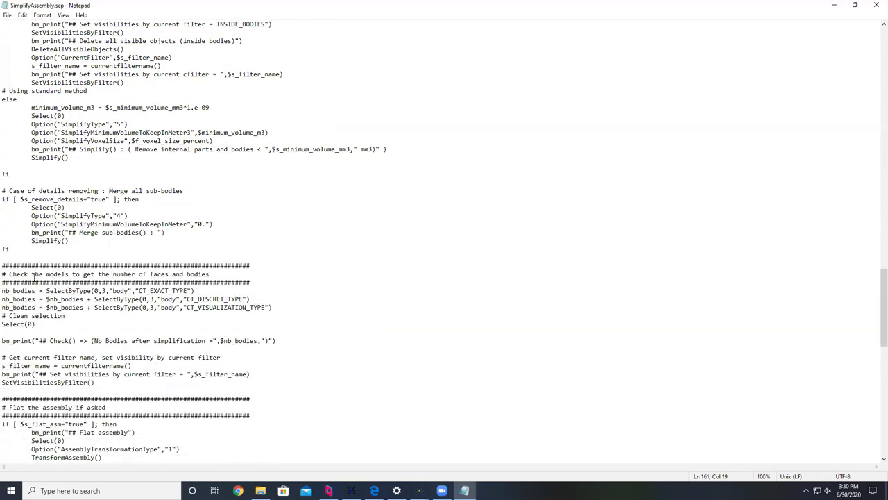
left_click_drag(44, 274, 151, 274)
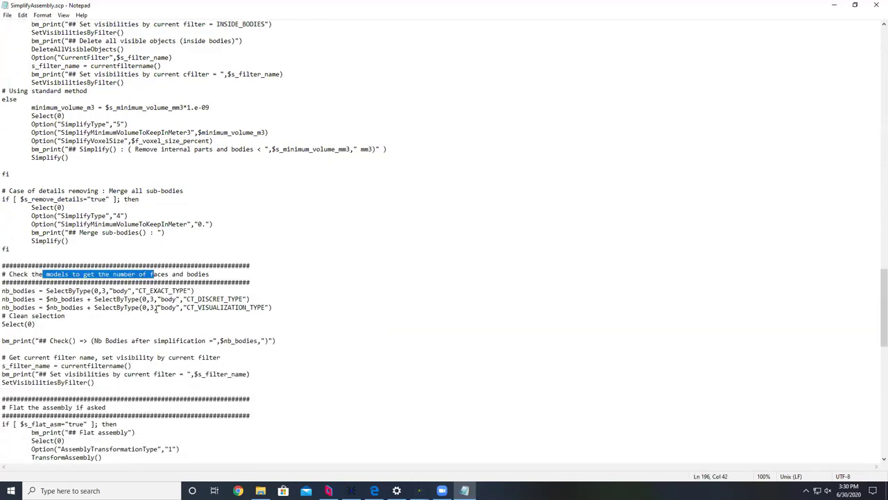
scroll(155, 311, "down", 4)
left_click_drag(42, 307, 86, 307)
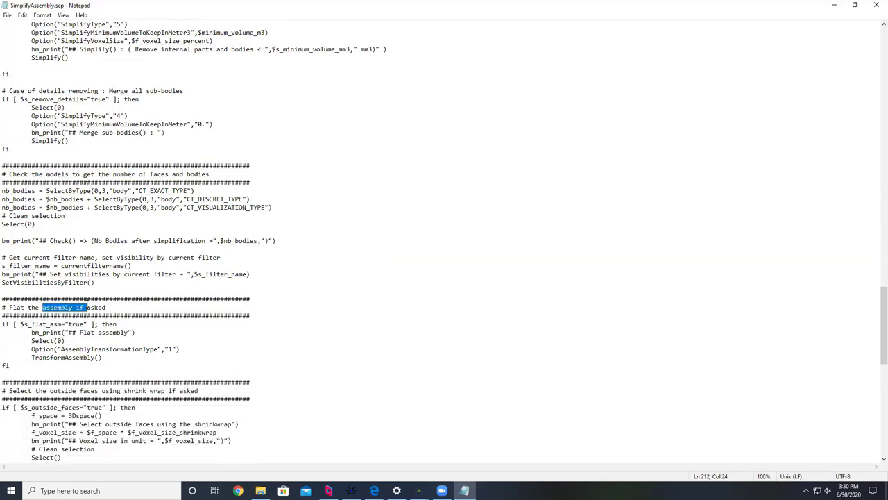
scroll(151, 316, "down", 3)
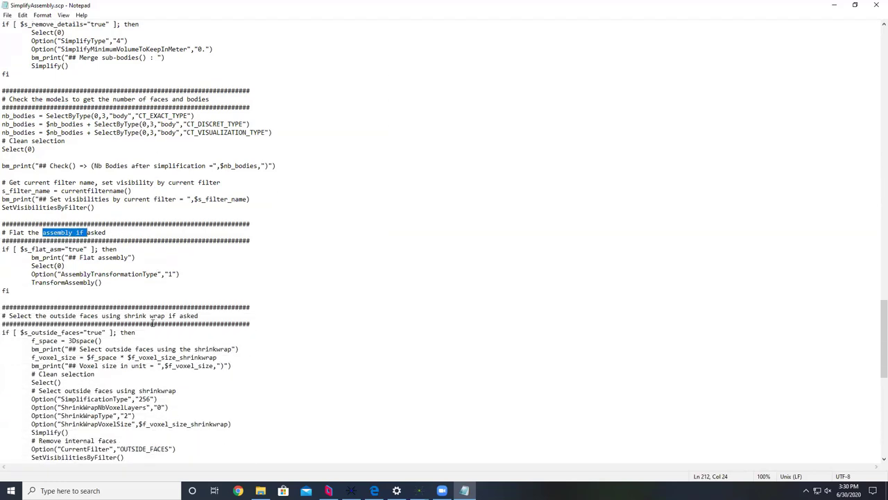
left_click_drag(50, 316, 127, 317)
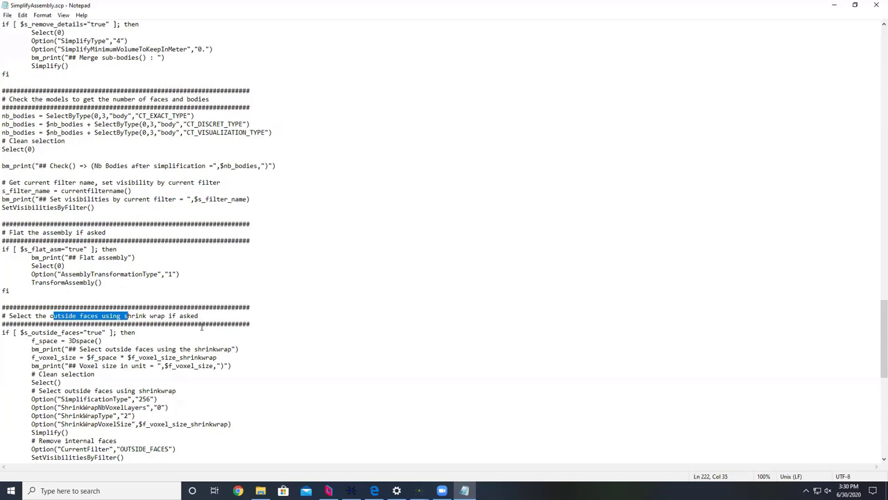
scroll(156, 331, "down", 10)
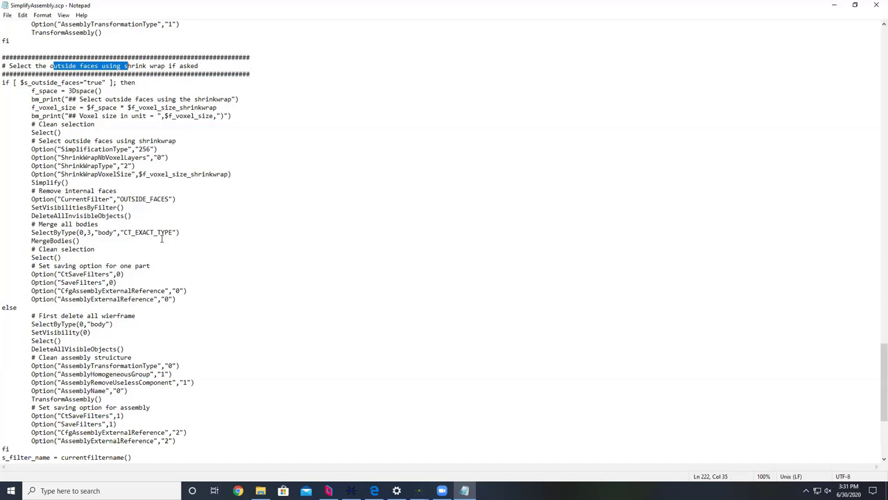
double_click(231, 4)
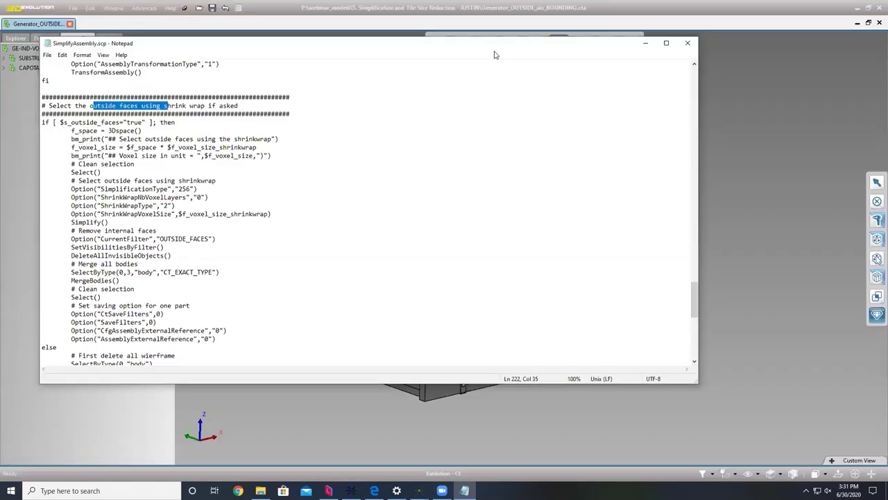
left_click_drag(495, 55, 553, 94)
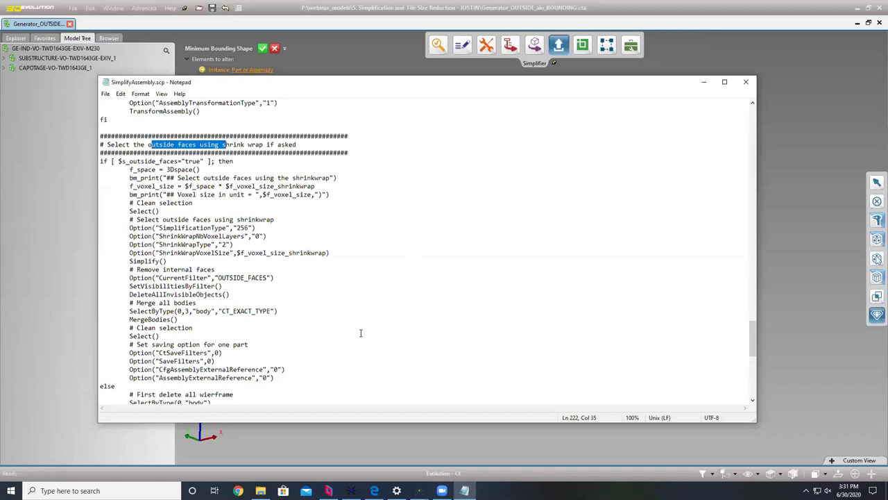